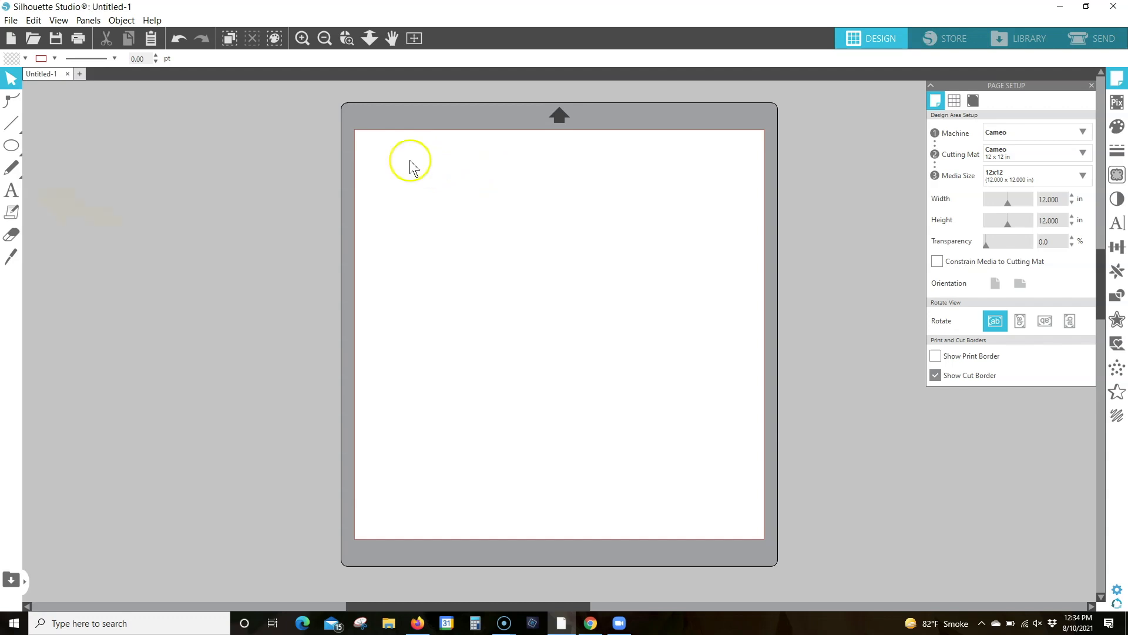
Add a "+" text character in Arial 72 near the page's upper-left corner
click(11, 191)
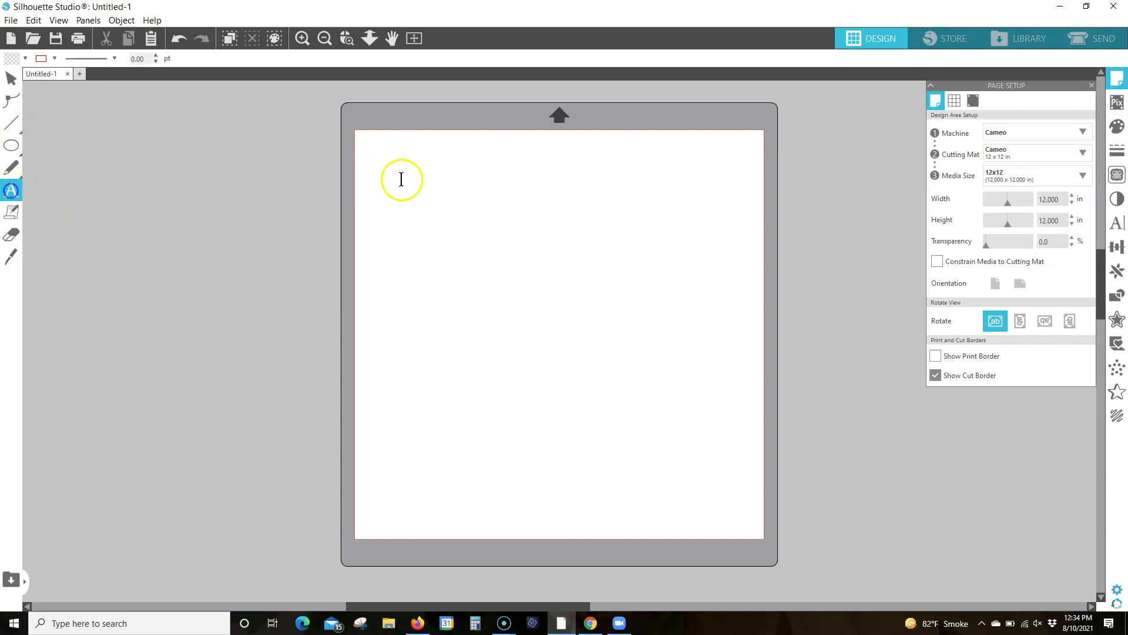
click(379, 166)
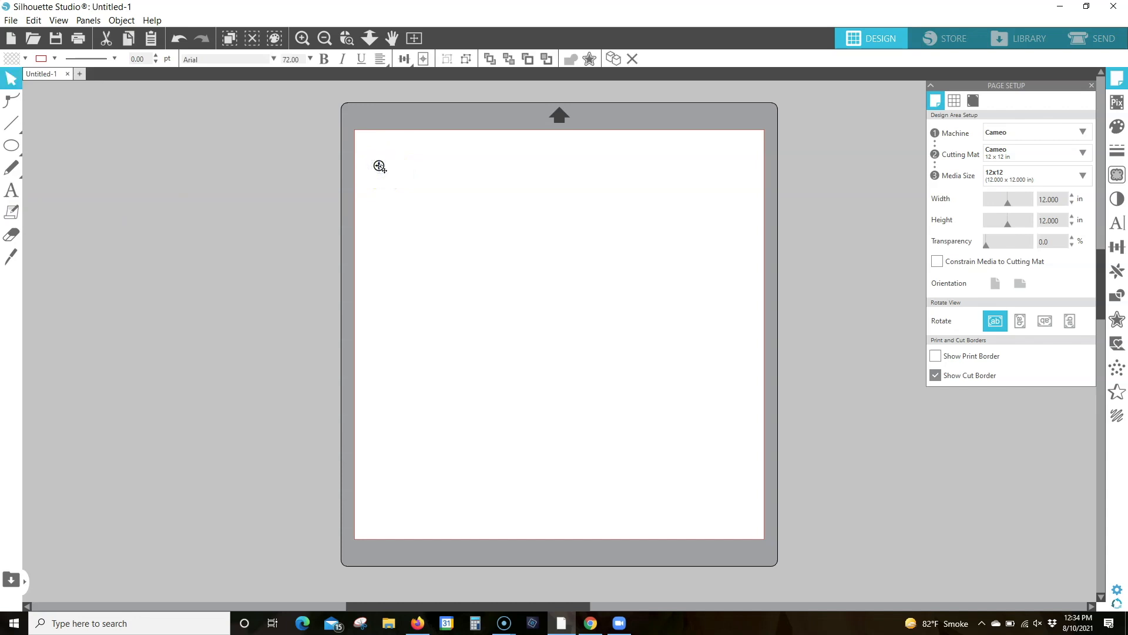
text(+)
click(347, 38)
drag(350, 113, 469, 211)
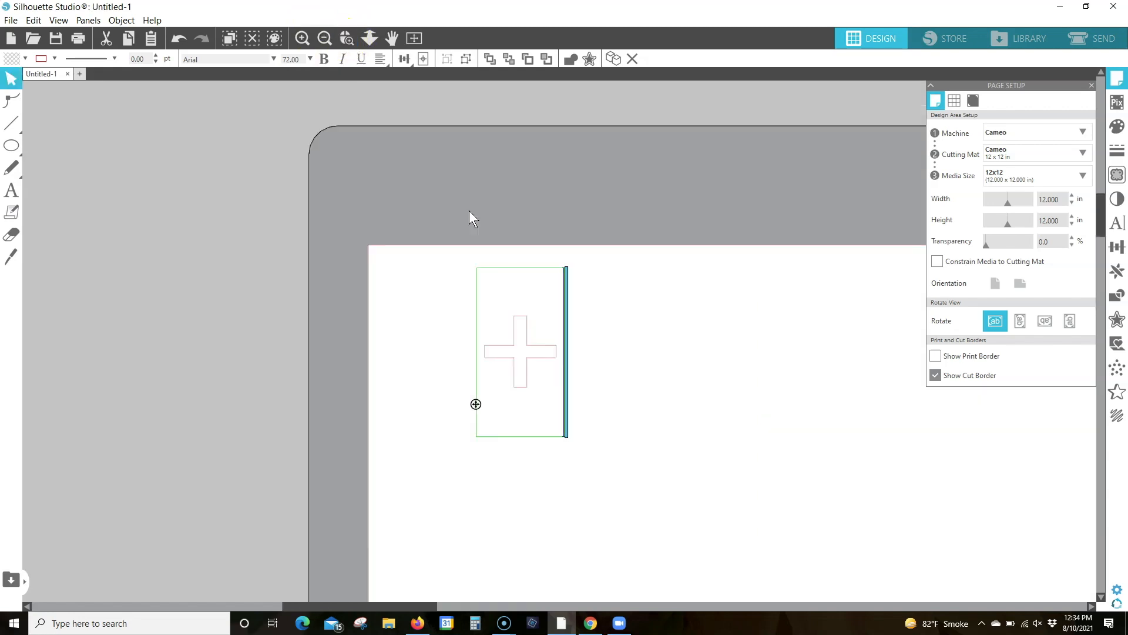
click(589, 370)
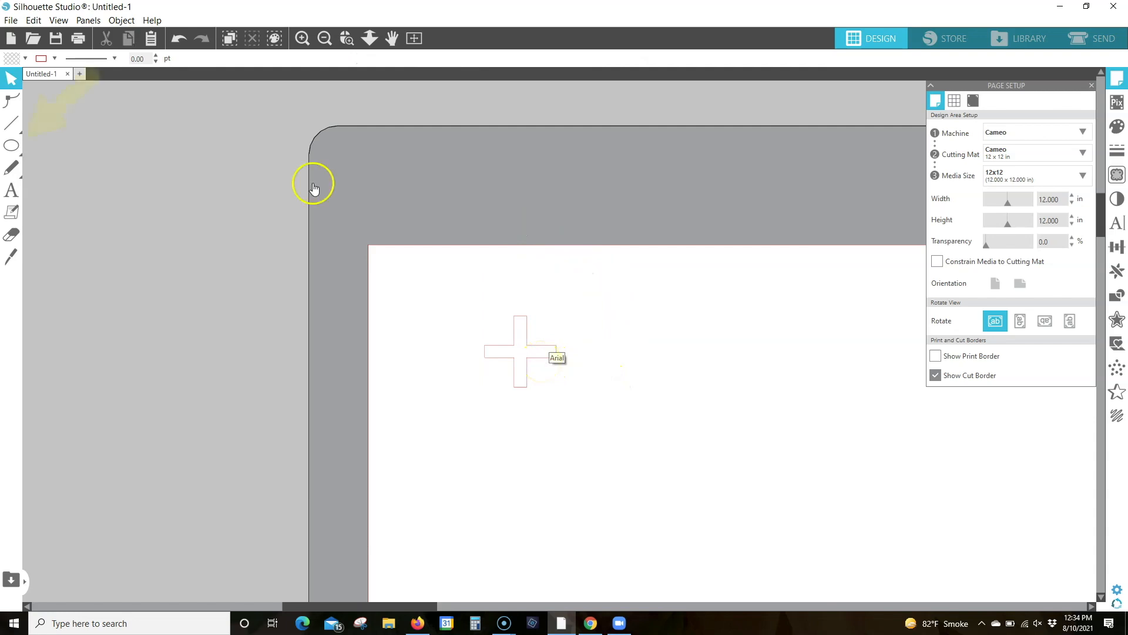
Draw a circle over the plus sign and set its width and height to 0.38 in
click(11, 150)
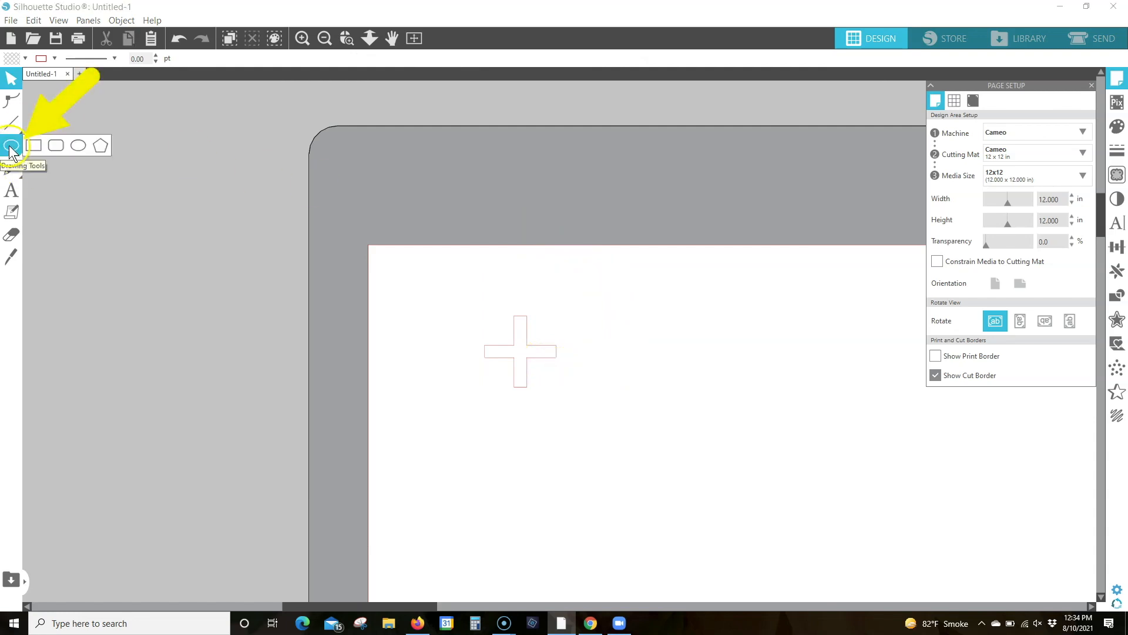
click(79, 145)
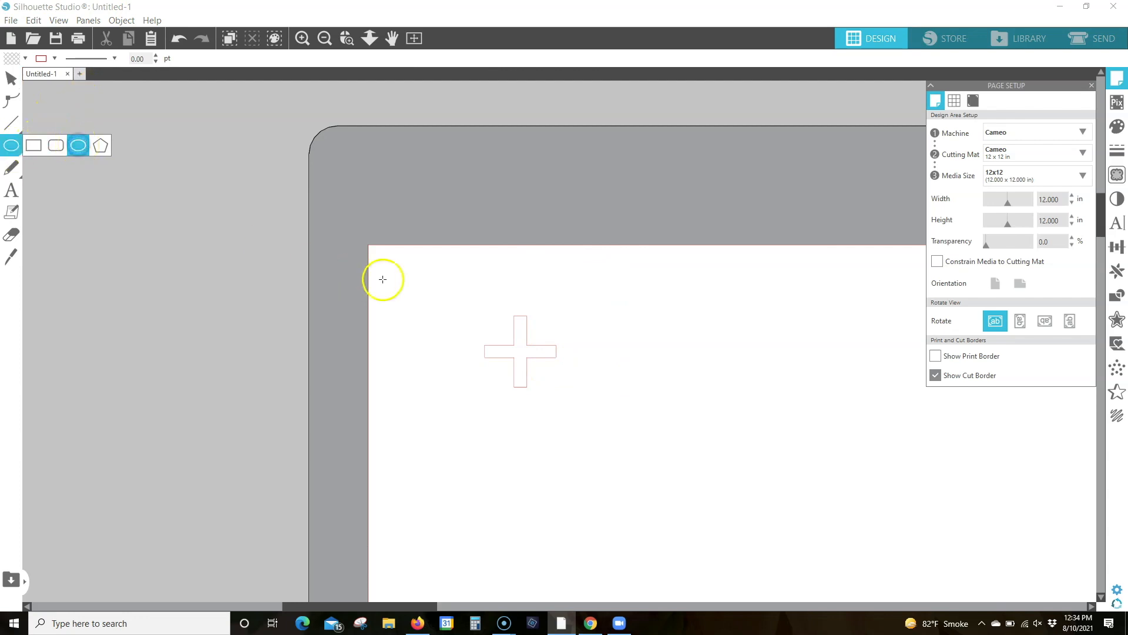
drag(498, 328, 551, 375)
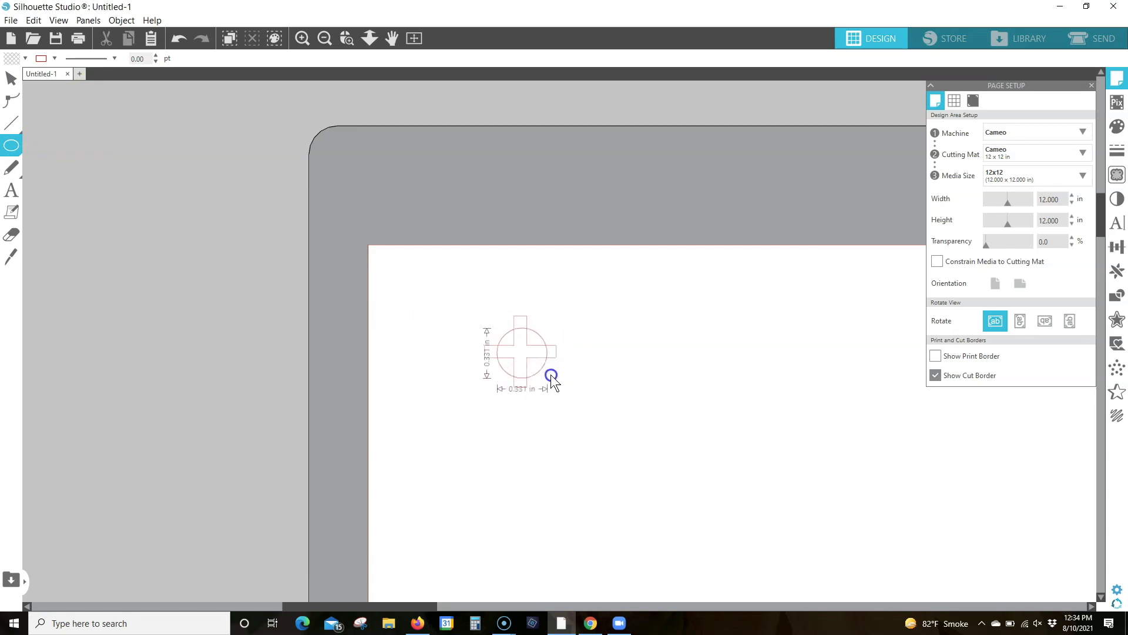
drag(551, 375, 551, 375)
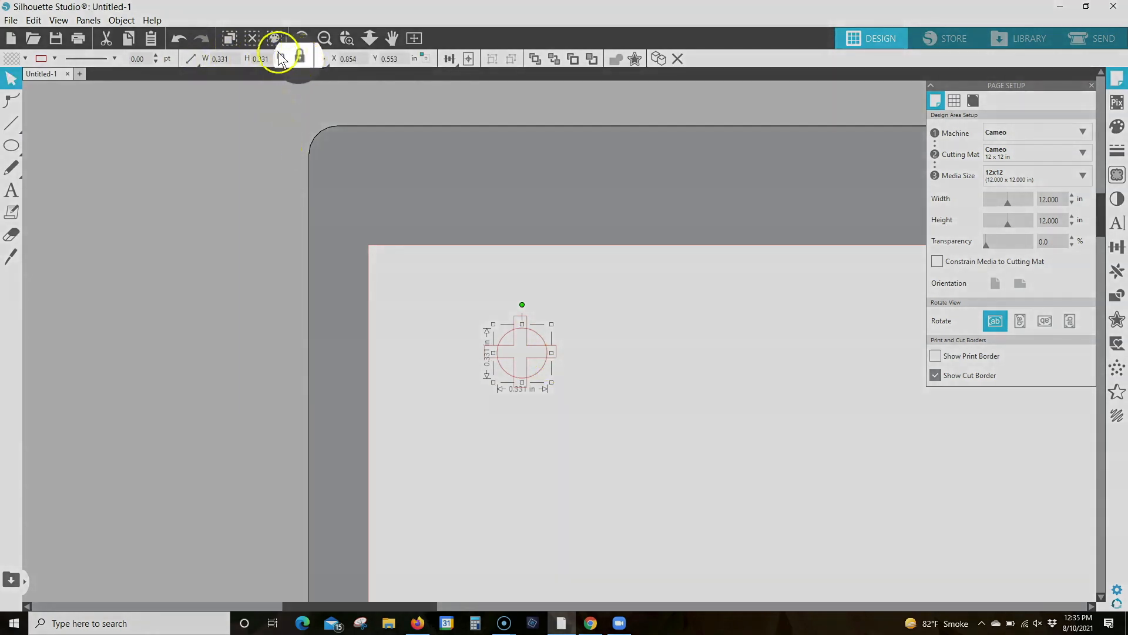
drag(271, 59, 217, 61)
text(0.38)
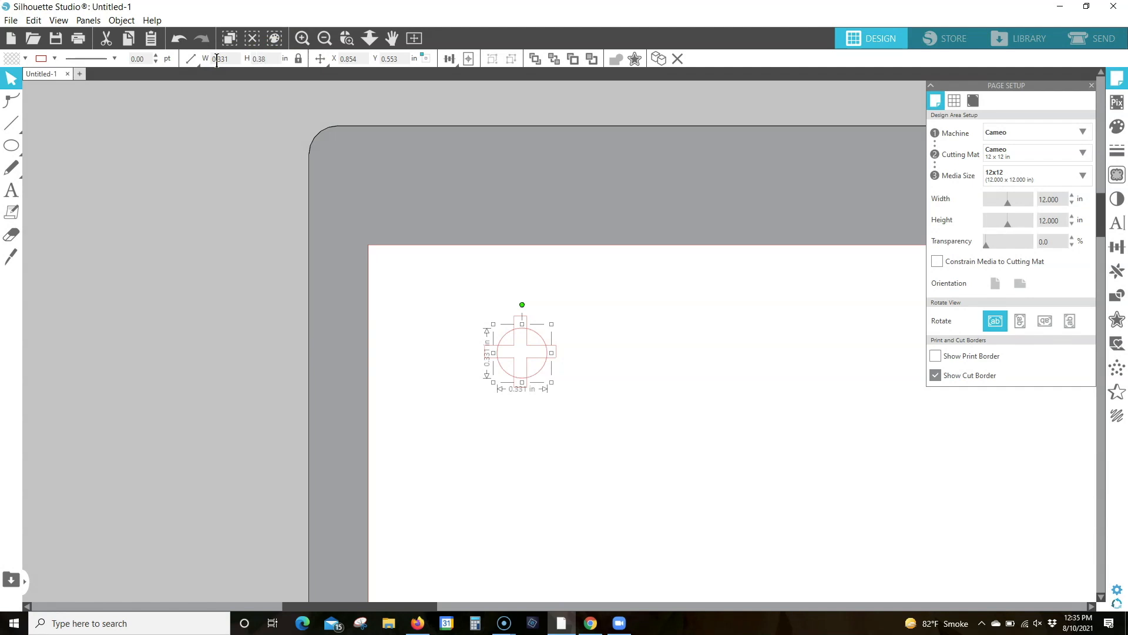
key(Return)
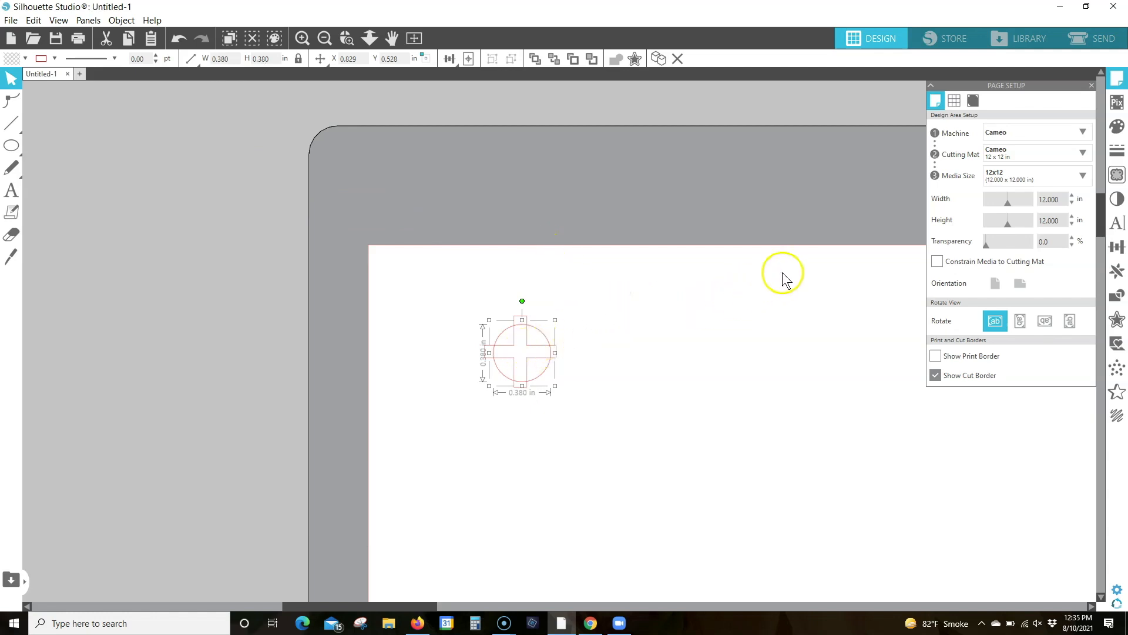
Create an internal offset of the circle at a distance of 0.06 in
click(1116, 322)
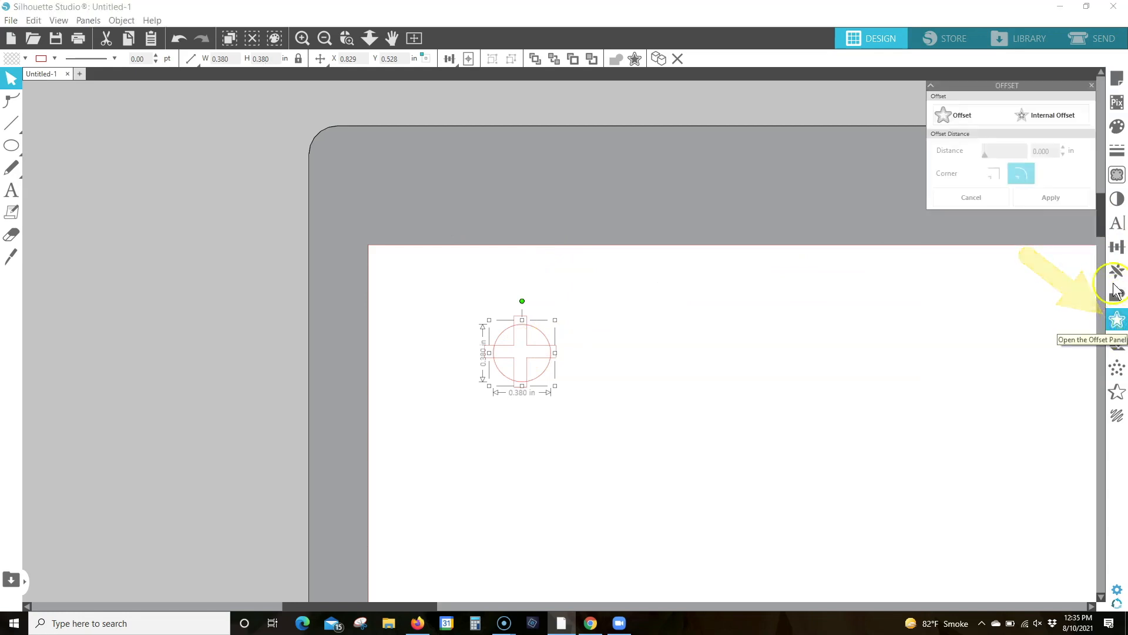
click(1056, 117)
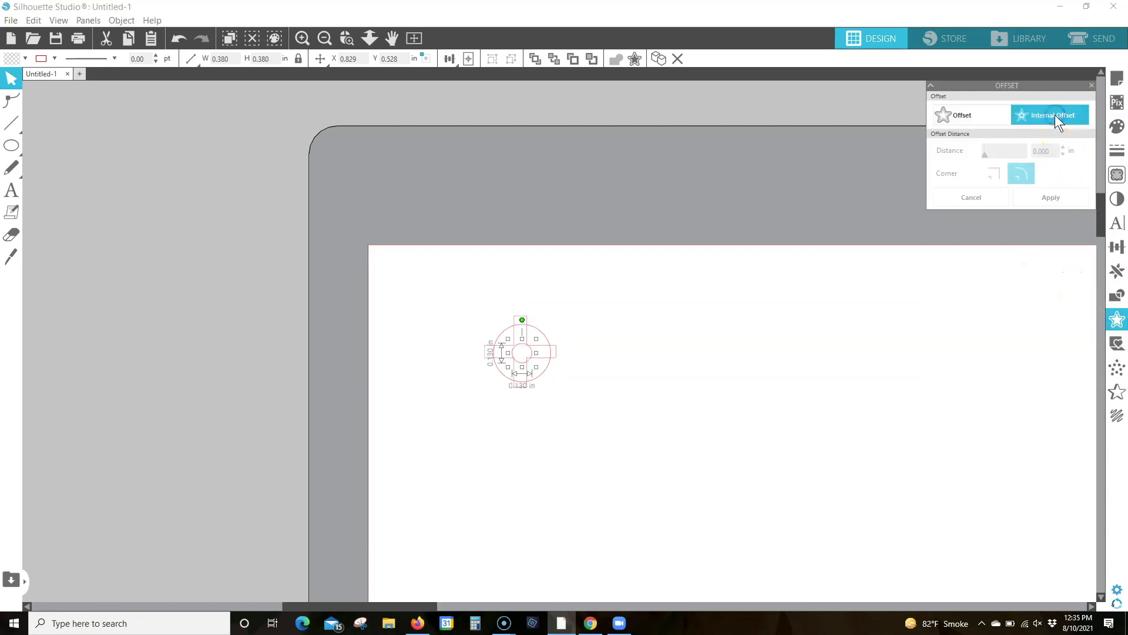
click(1046, 151)
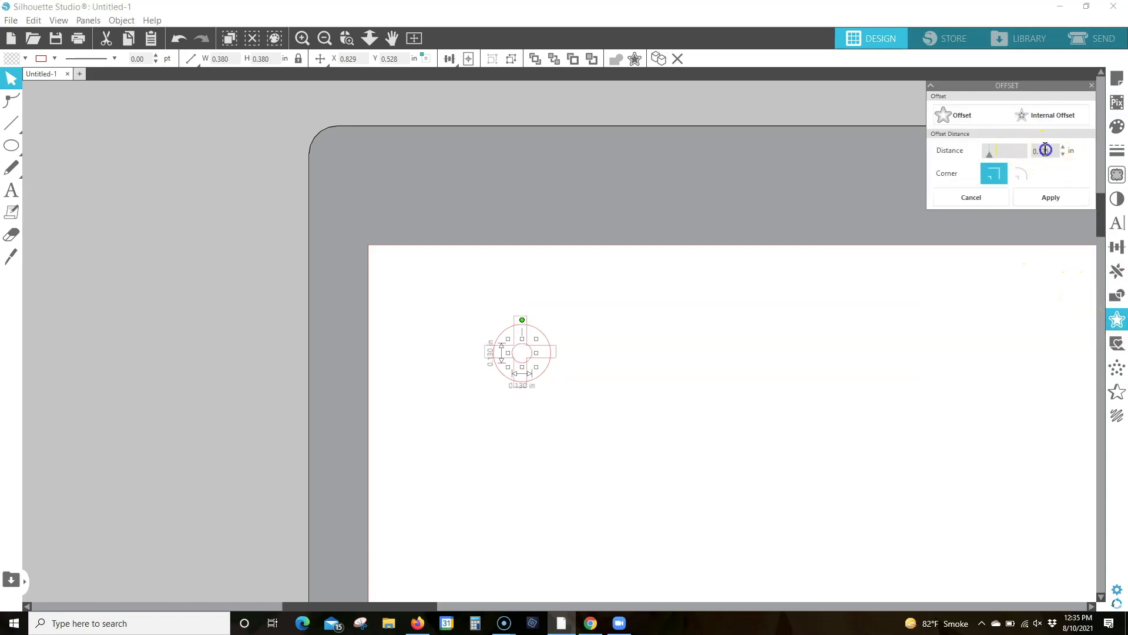
text(0.06)
click(1052, 196)
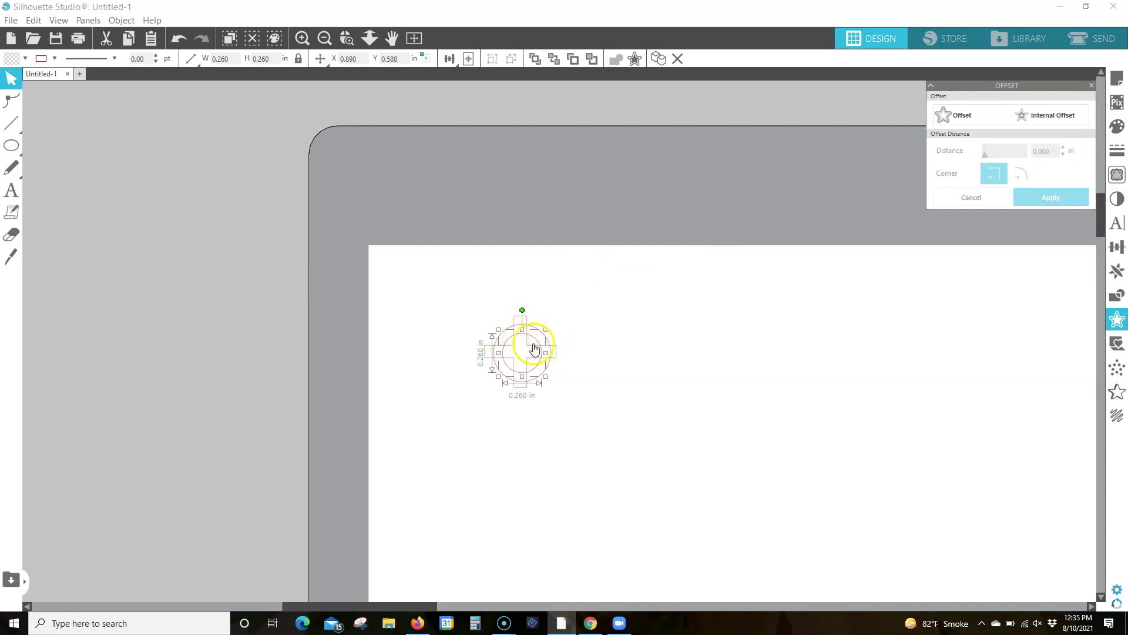
Combine the outer circle and its internal offset into a compound path
click(547, 339)
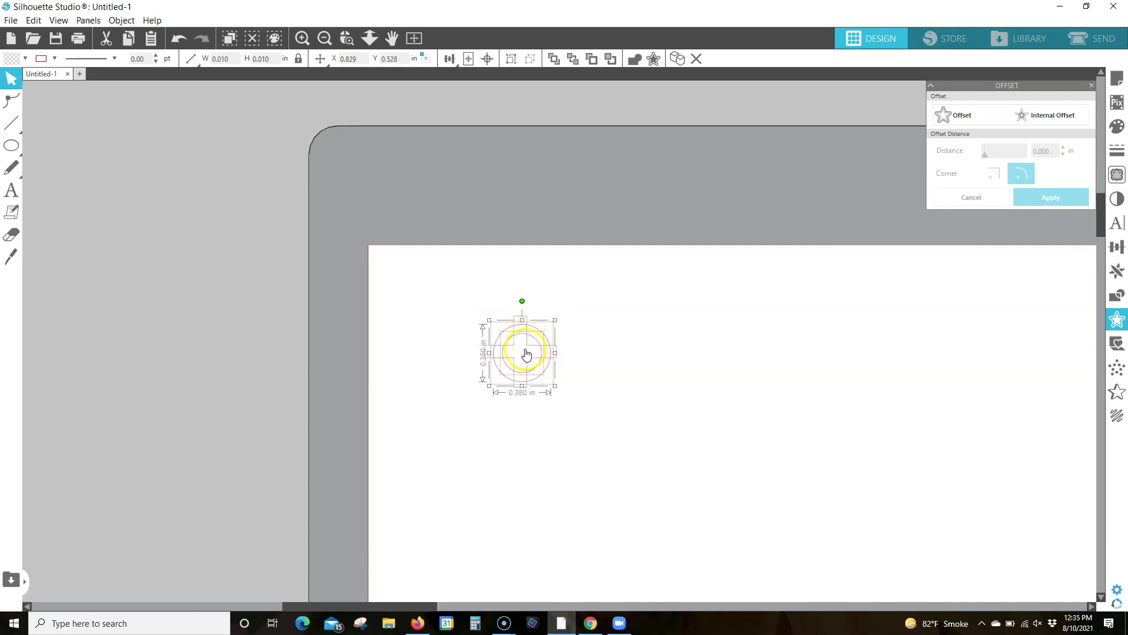
right_click(527, 347)
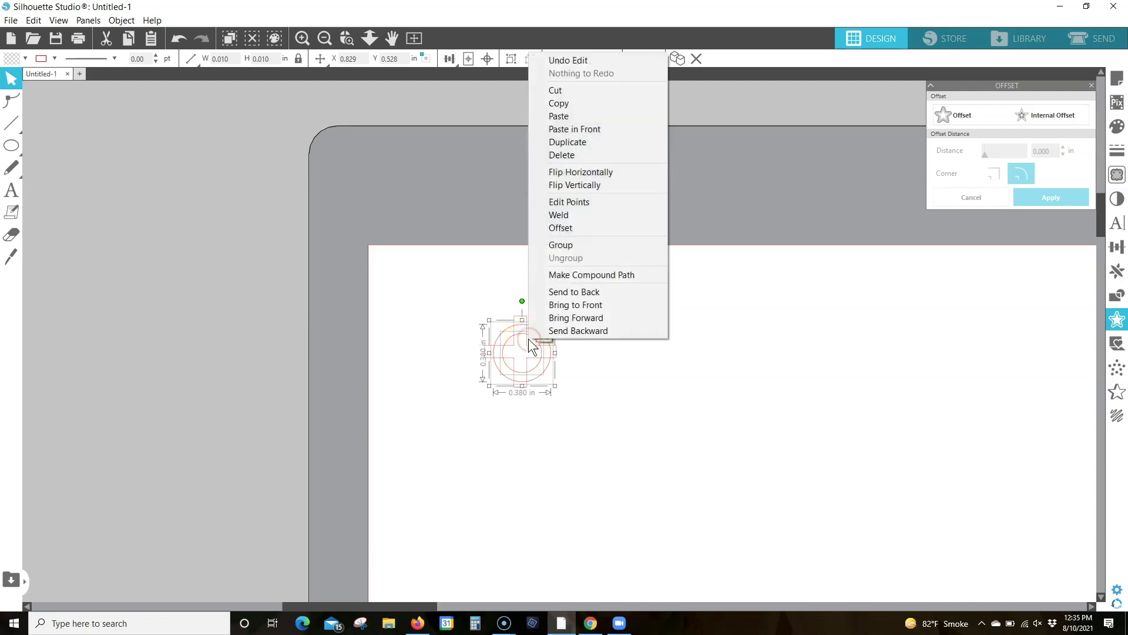
click(597, 274)
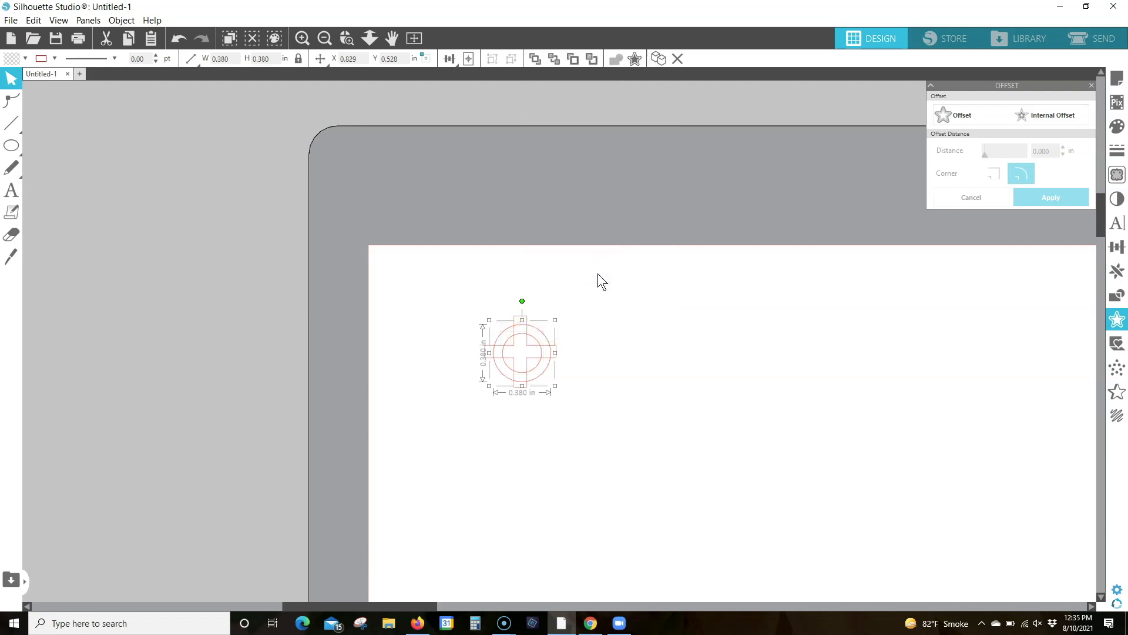
Center the ring and the plus sign on each other and weld them into a single crosshair shape
drag(457, 288, 576, 403)
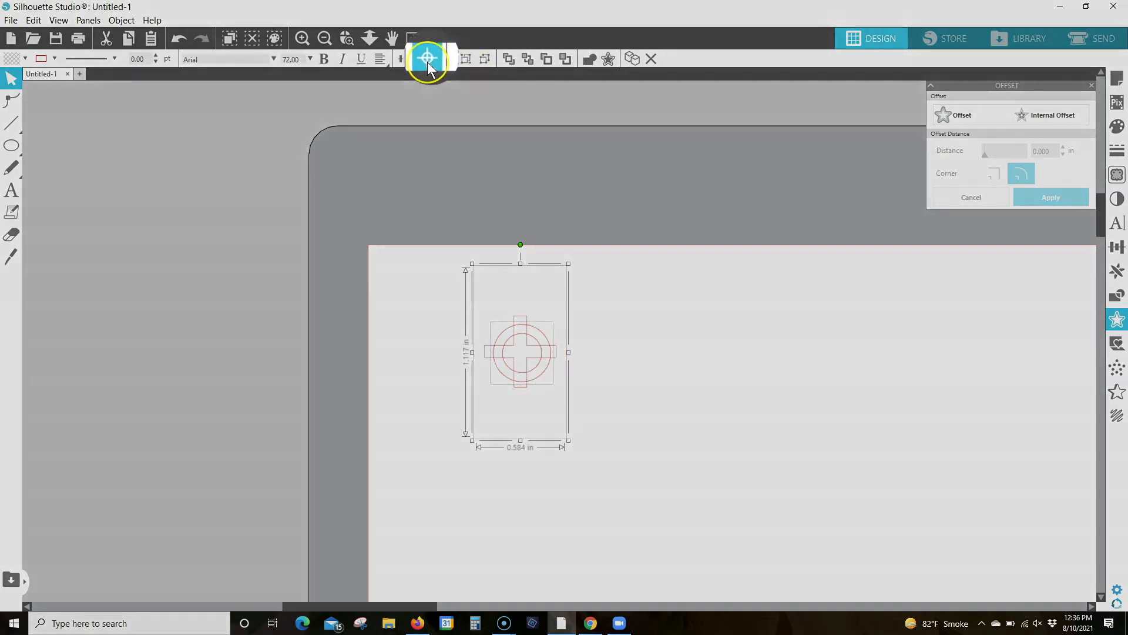
click(423, 59)
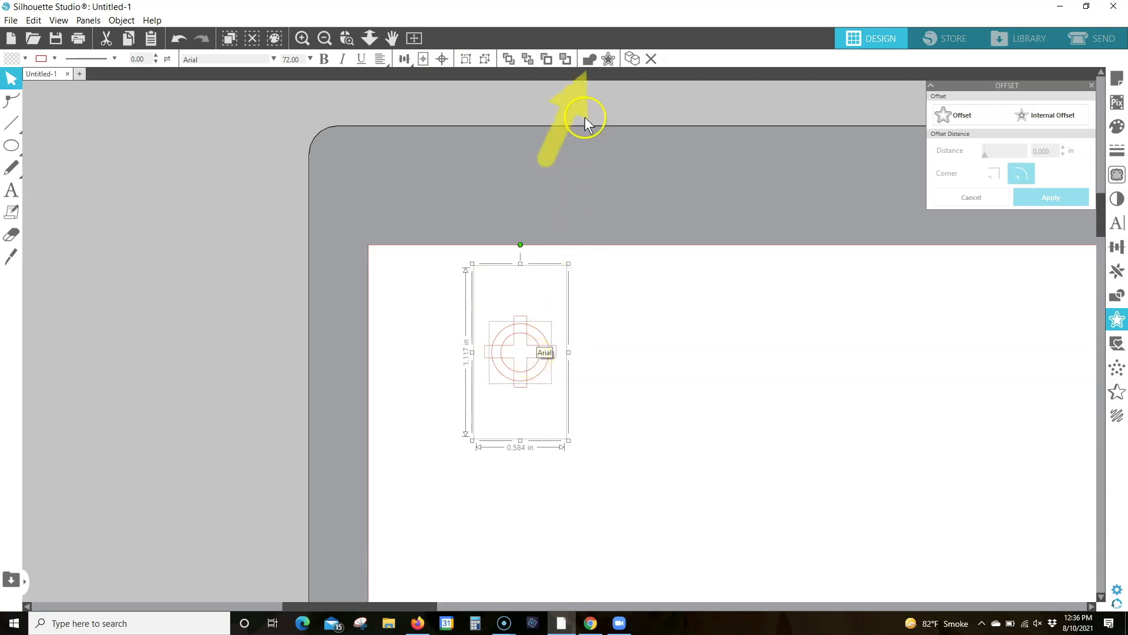
click(589, 60)
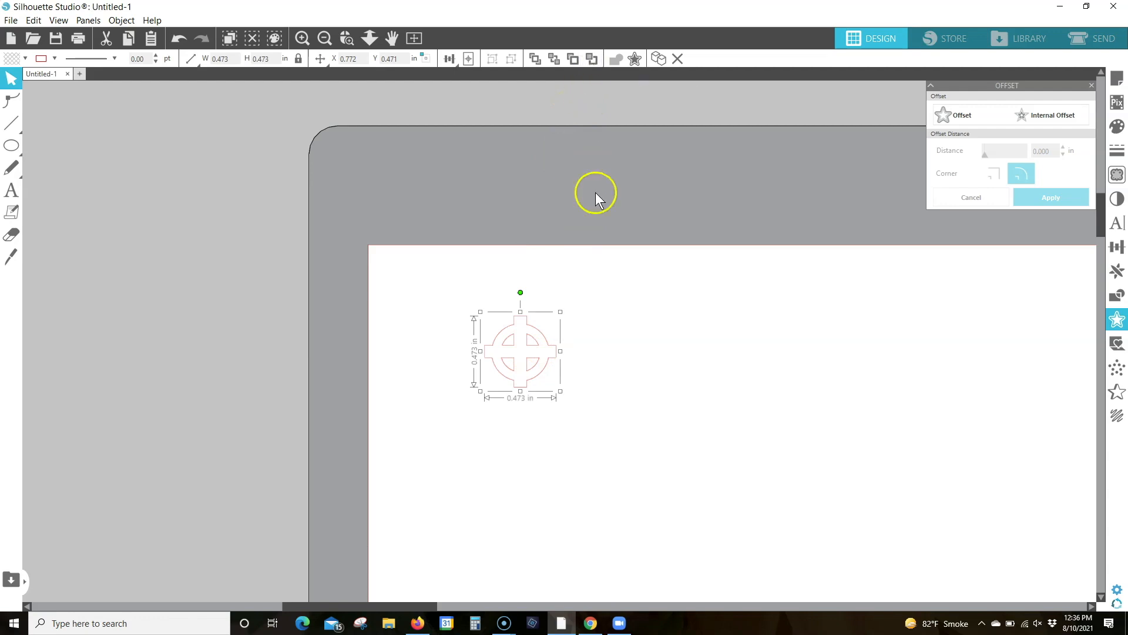
Move the crosshair into the page's upper-left corner at about X 0.121 in, Y 0.121 in
click(526, 350)
click(503, 340)
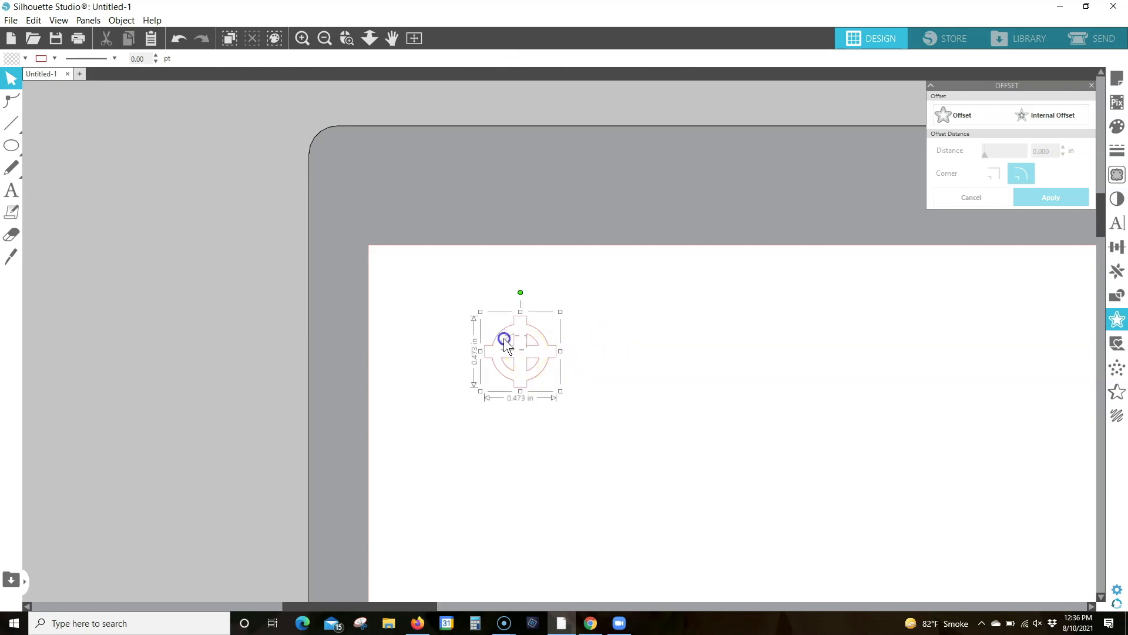
drag(503, 341, 405, 287)
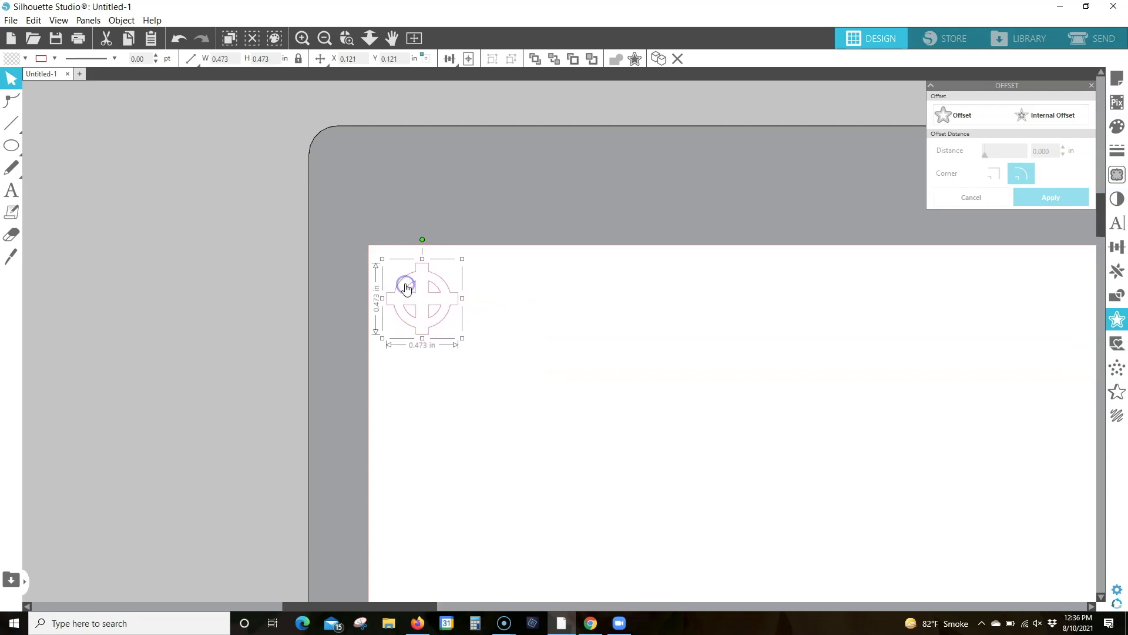
click(414, 38)
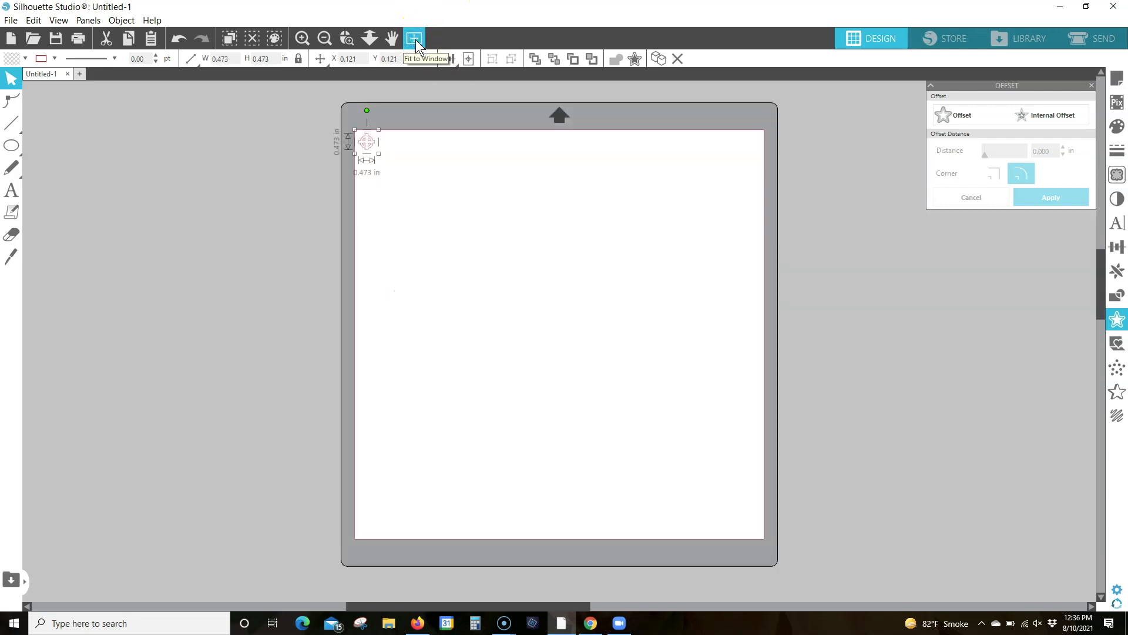
click(393, 149)
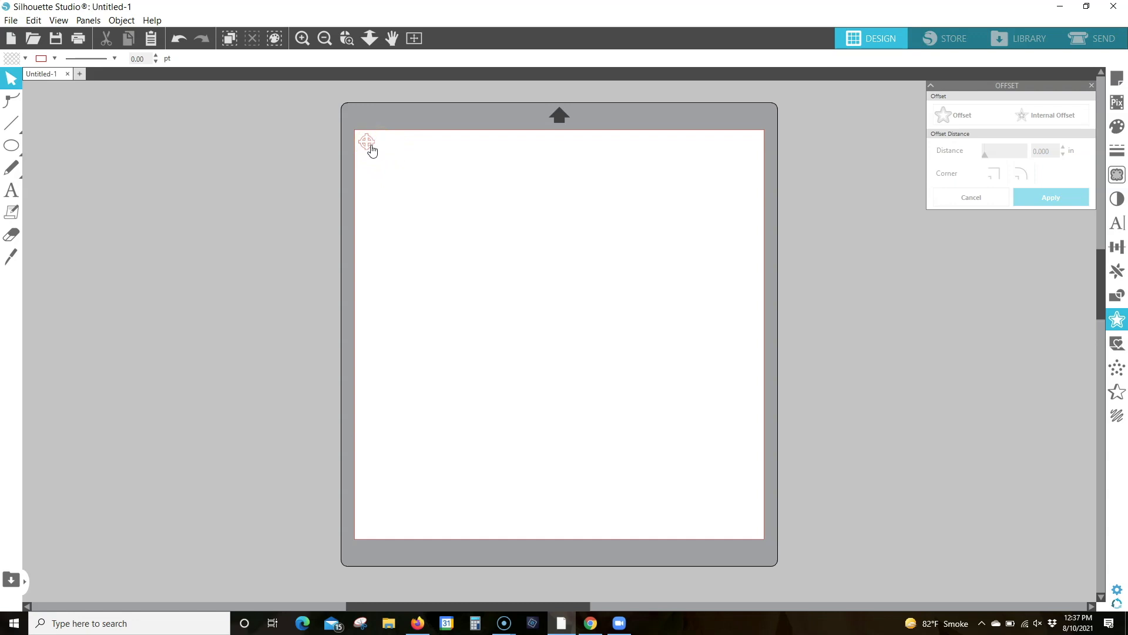
Save only the selected crosshair shape to the library, naming the file after the crosshairs
click(370, 147)
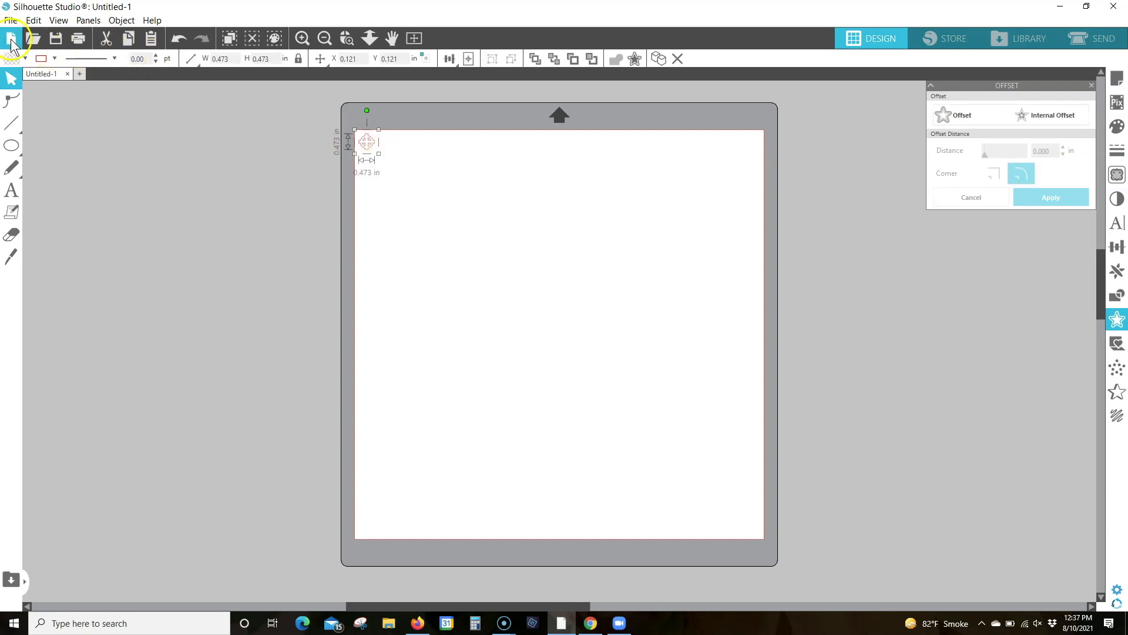
click(11, 20)
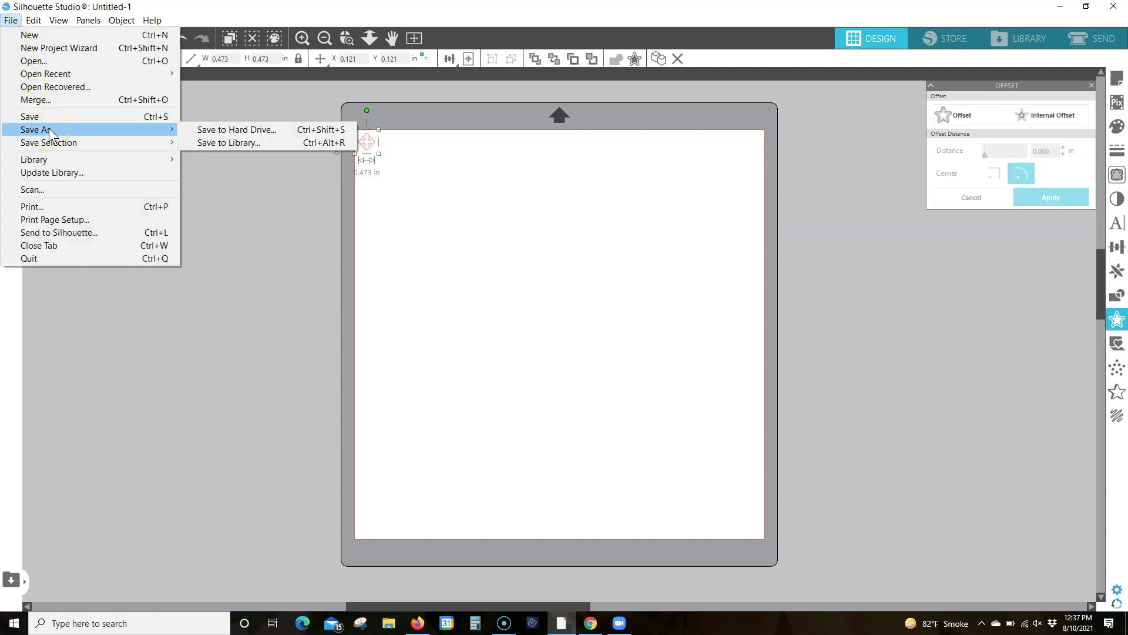
click(51, 141)
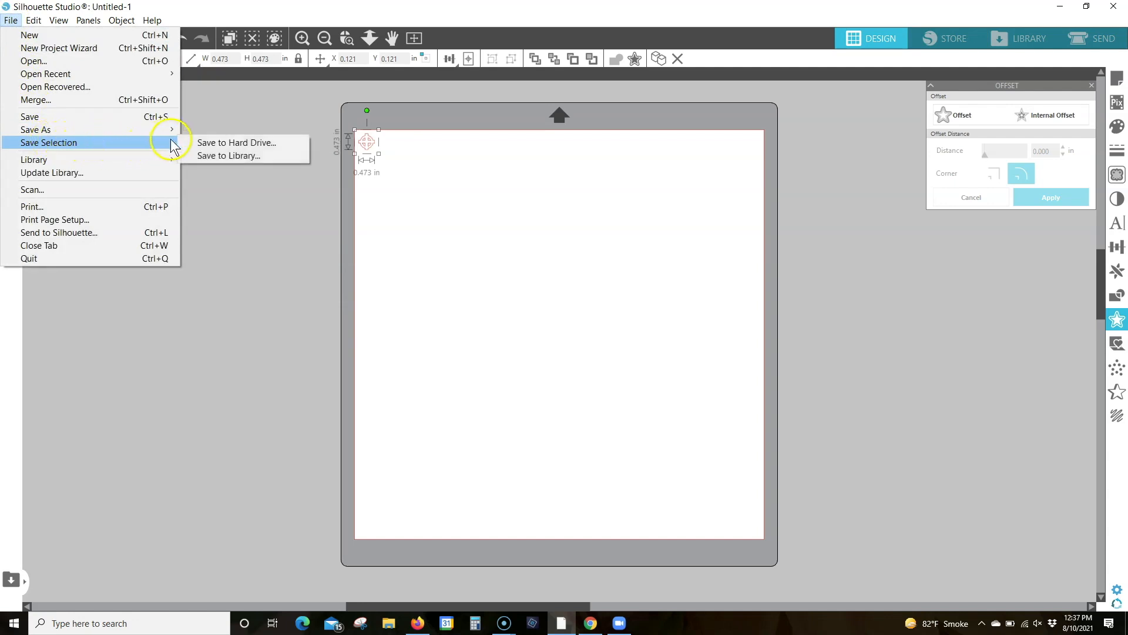
click(239, 156)
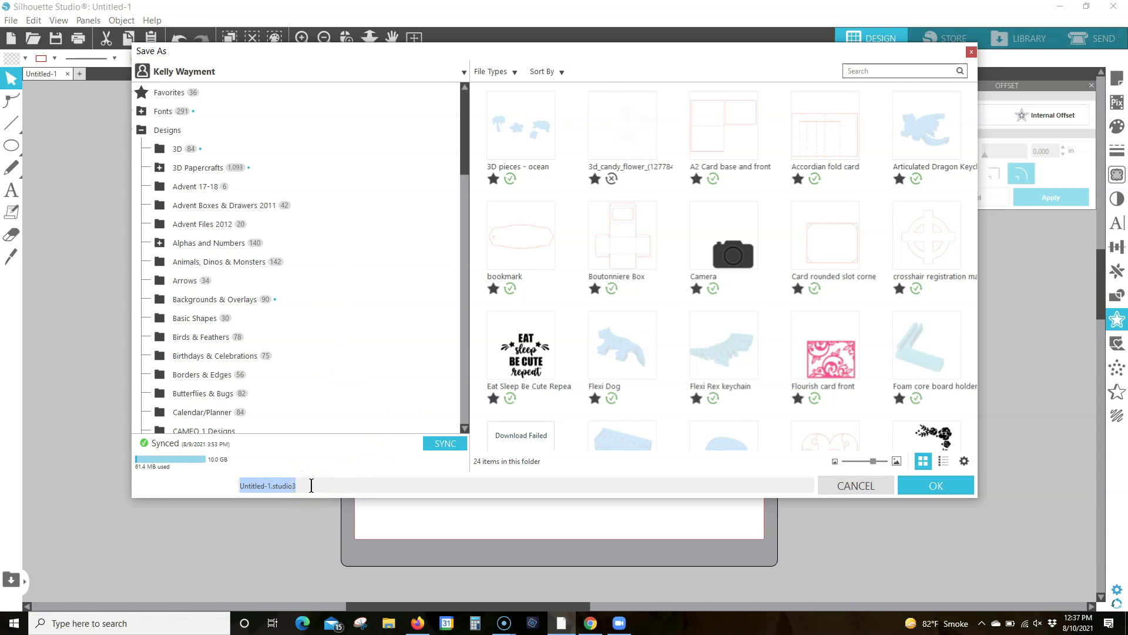
text(Crosshaia)
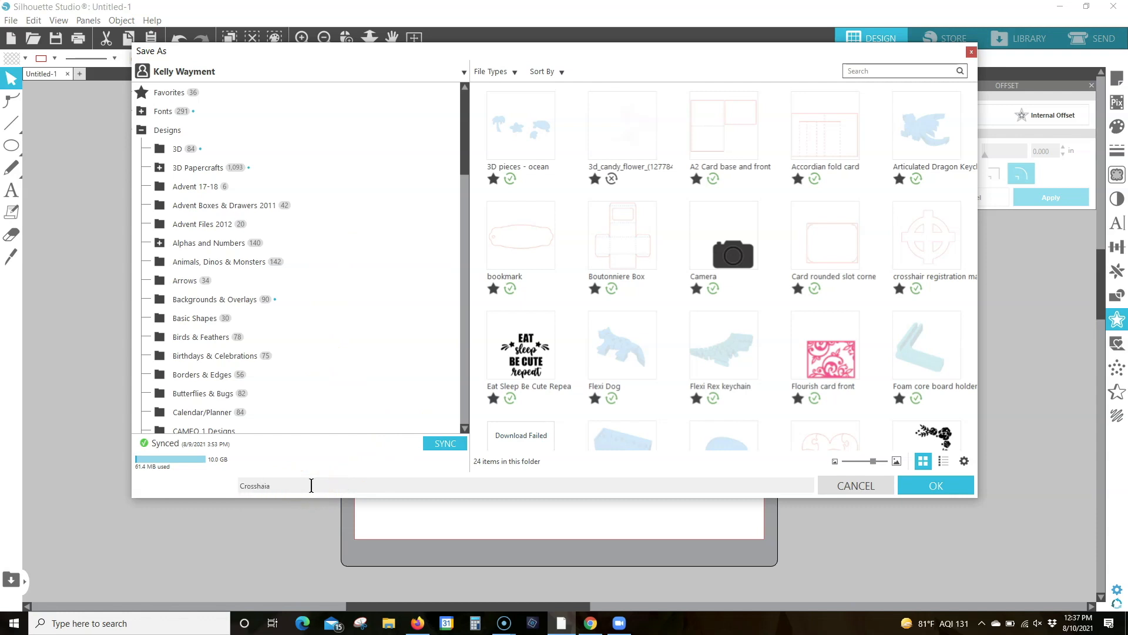
key(BackSpace)
key(BackSpace)
text(s)
click(954, 485)
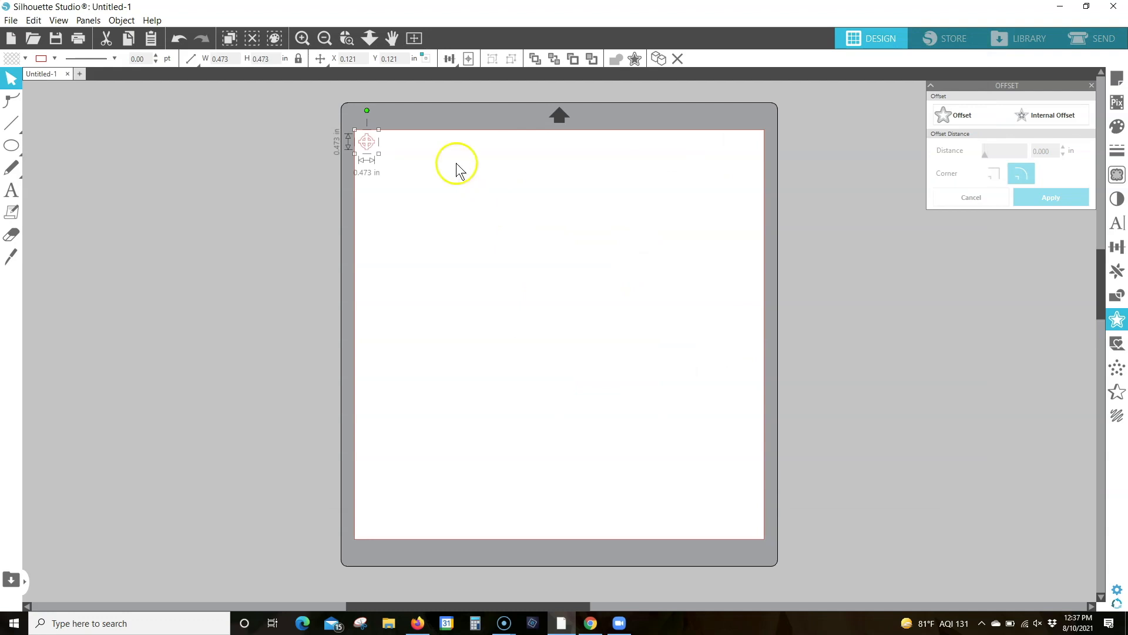
click(287, 127)
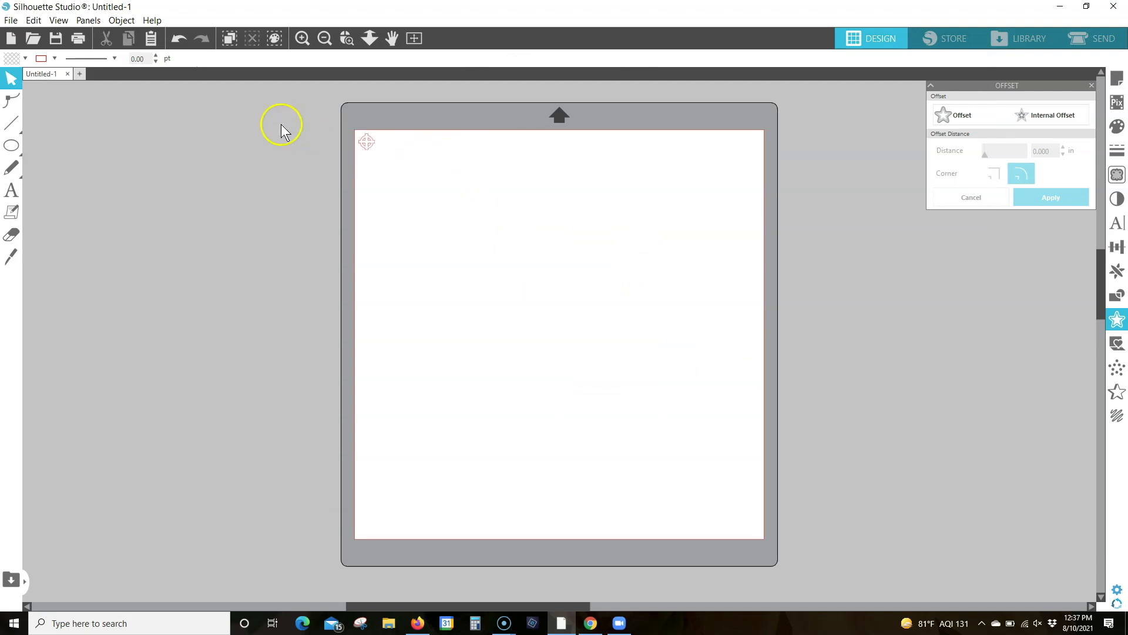
Create a new design document and set its media size to 12x12
click(80, 72)
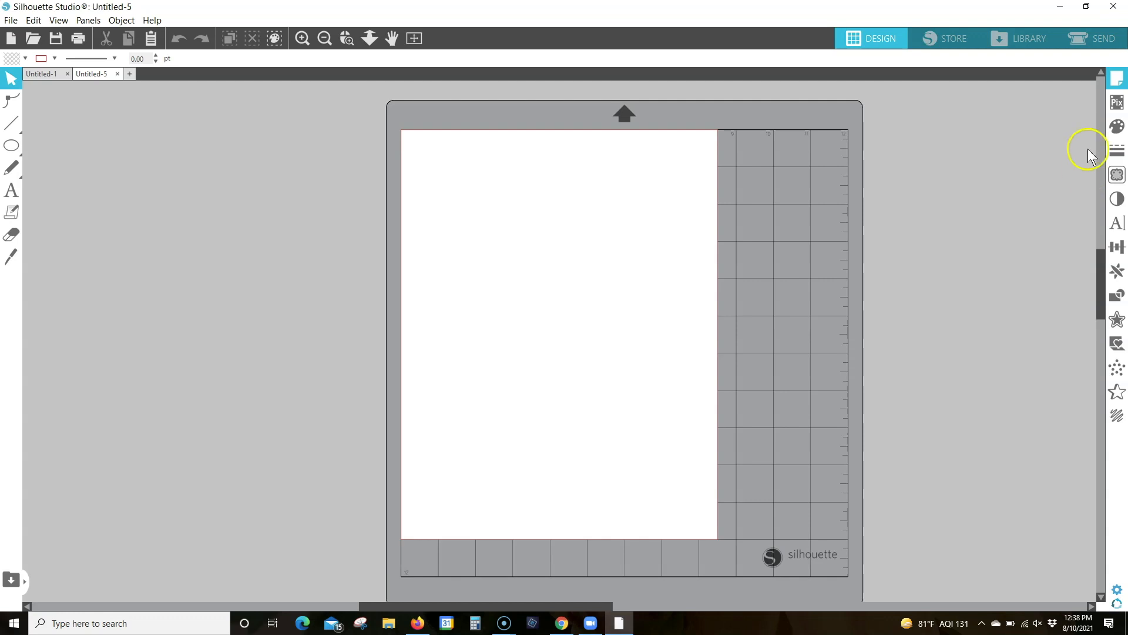
click(1117, 80)
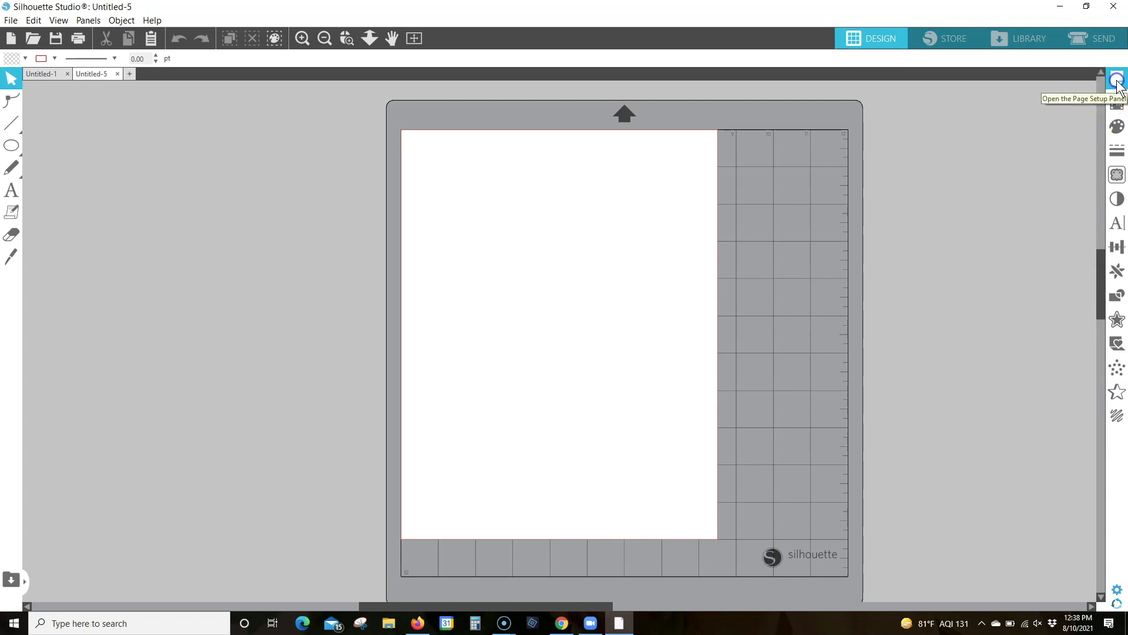
click(1119, 80)
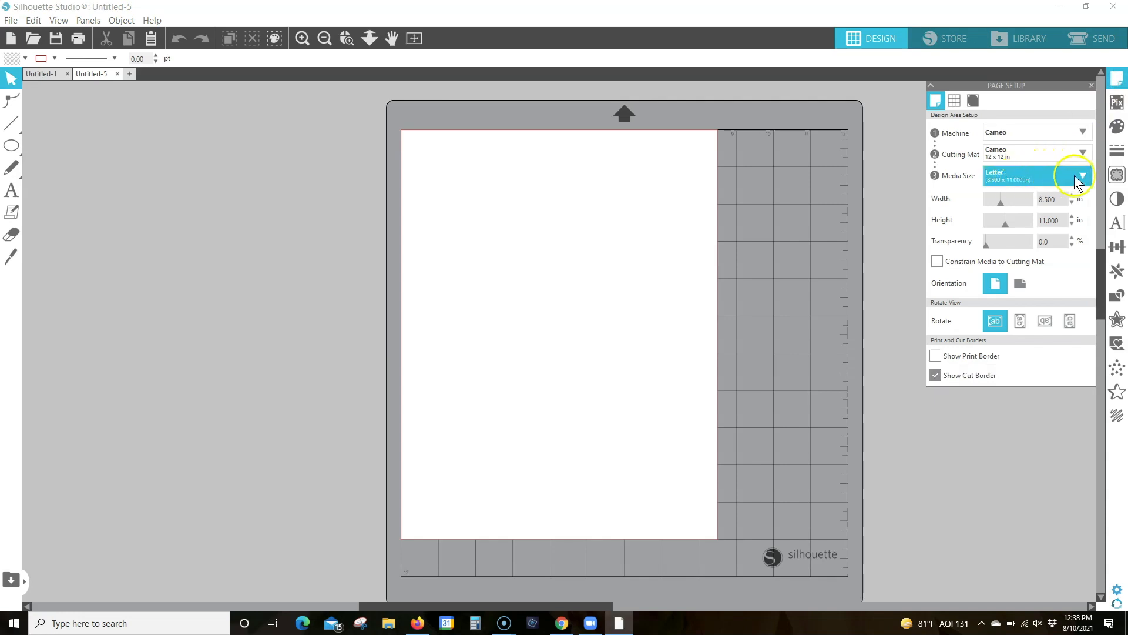
click(1083, 176)
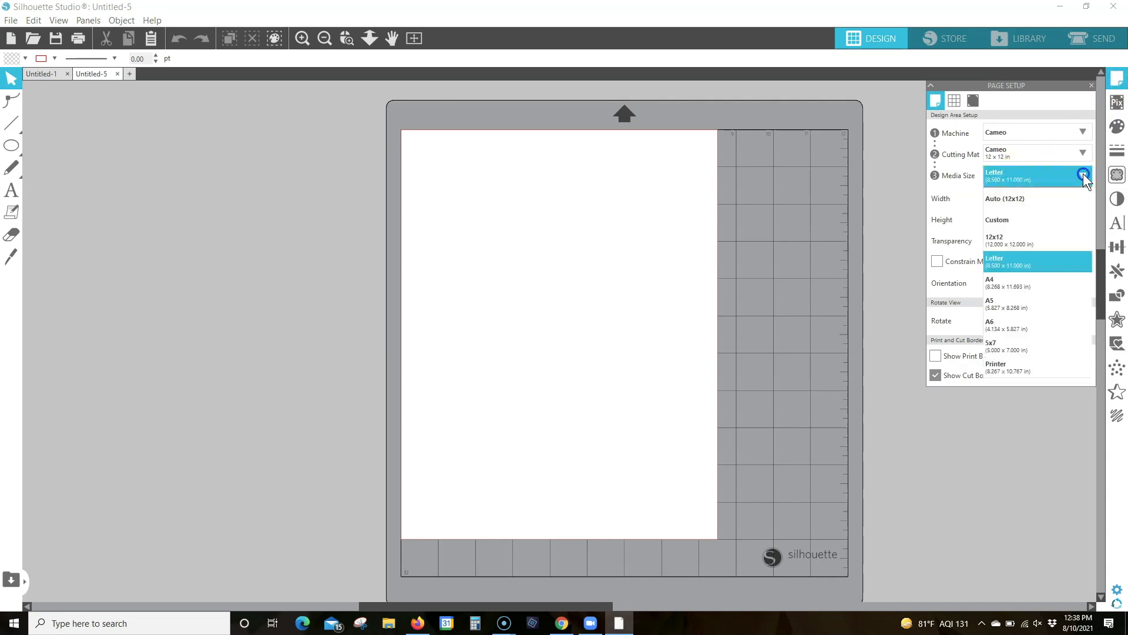
click(999, 236)
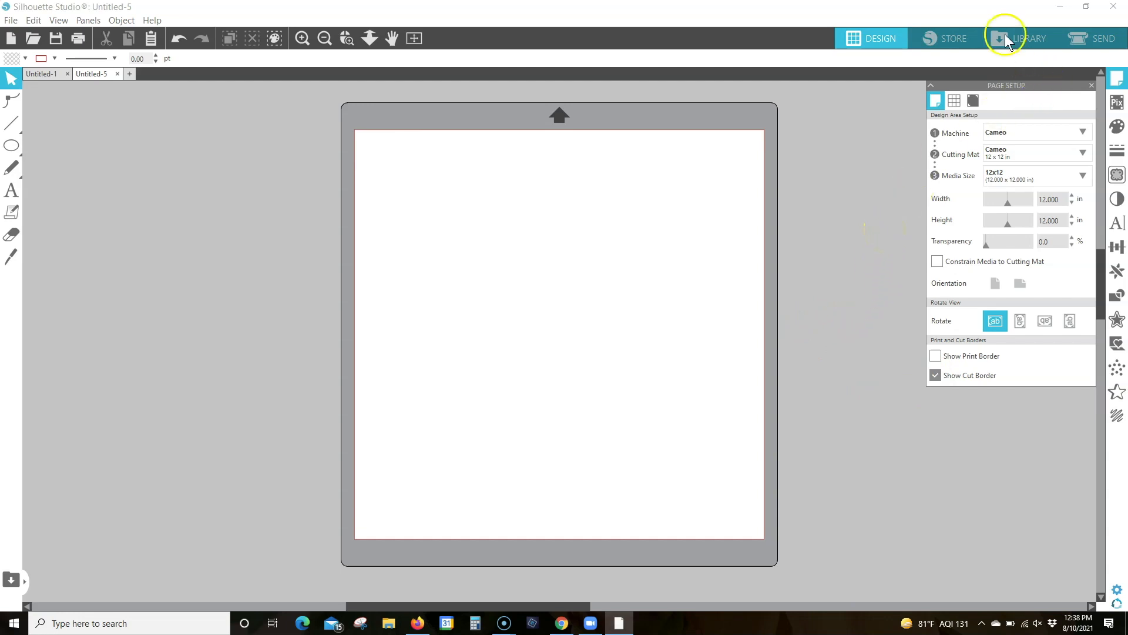
Search the library for 77259 and open the monarch butterfly design on the page
click(1035, 35)
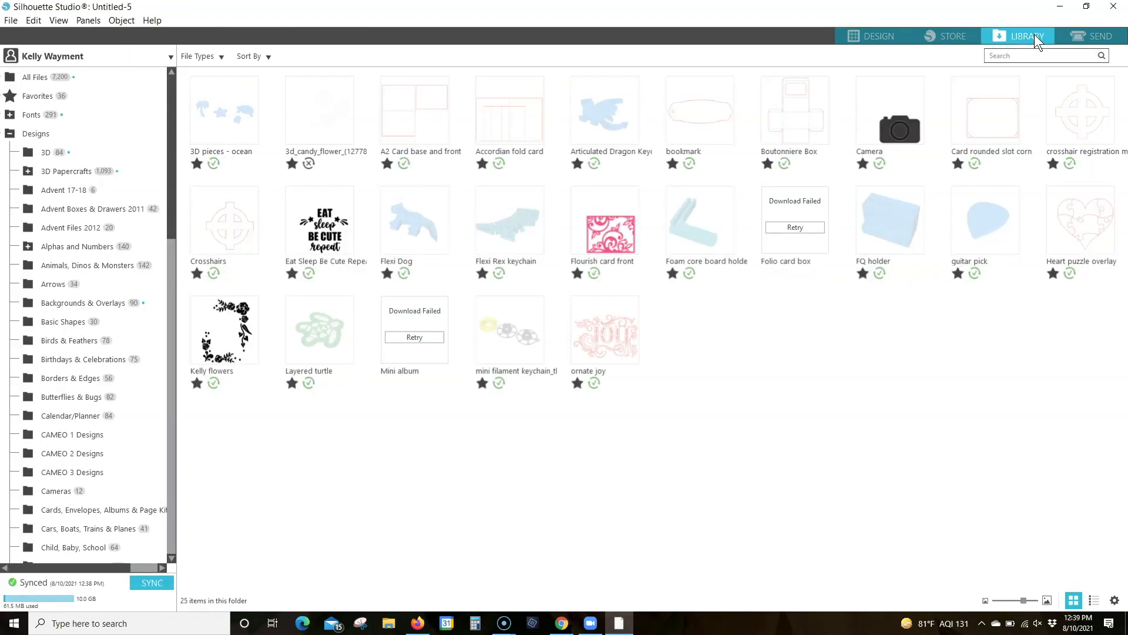
click(1015, 56)
text(77259)
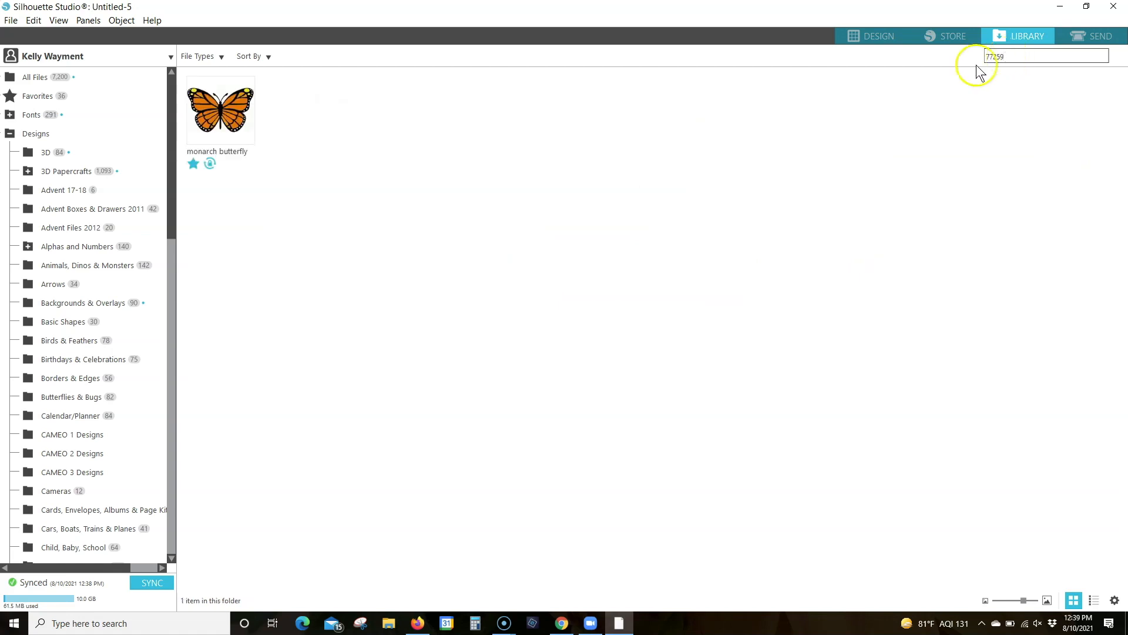
double_click(221, 115)
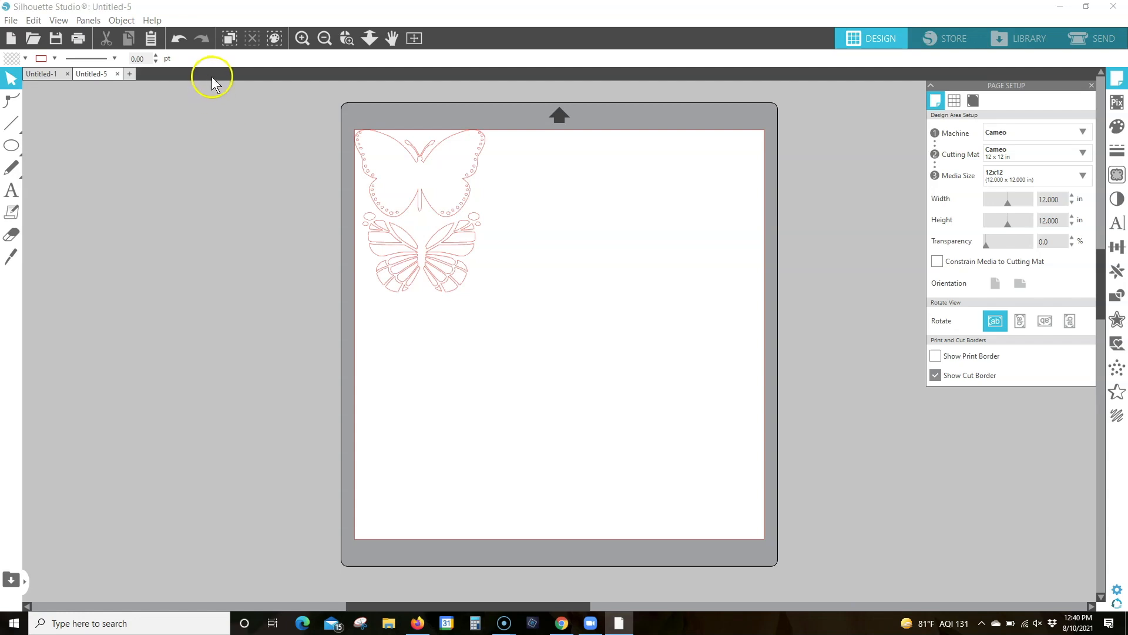
Ungroup the whole butterfly design into its separate pieces
drag(341, 109, 515, 291)
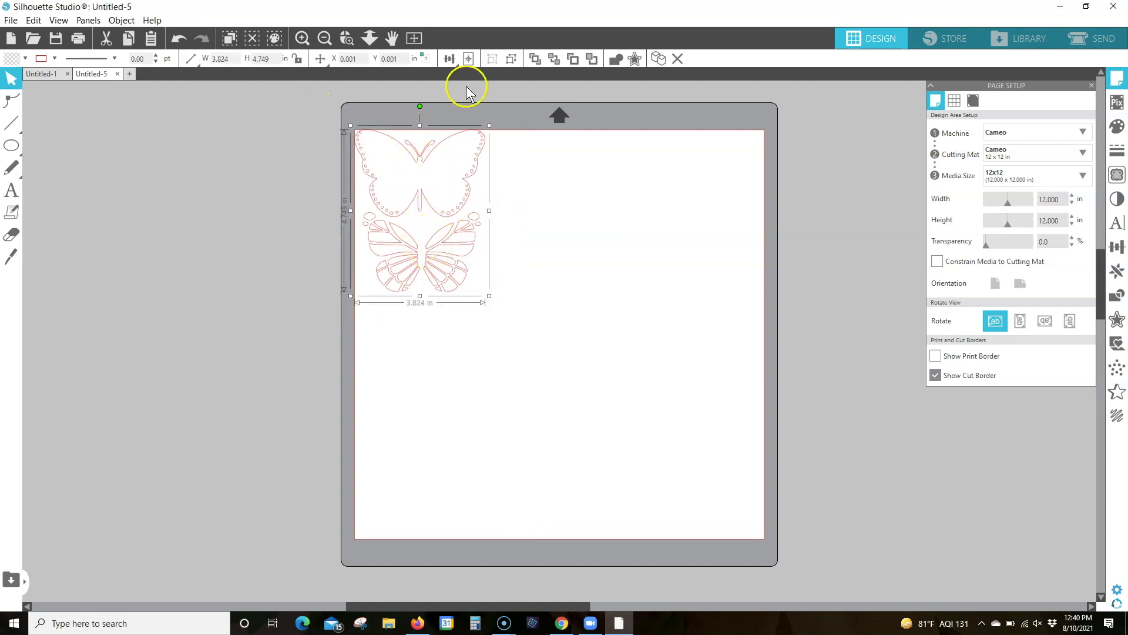
click(512, 58)
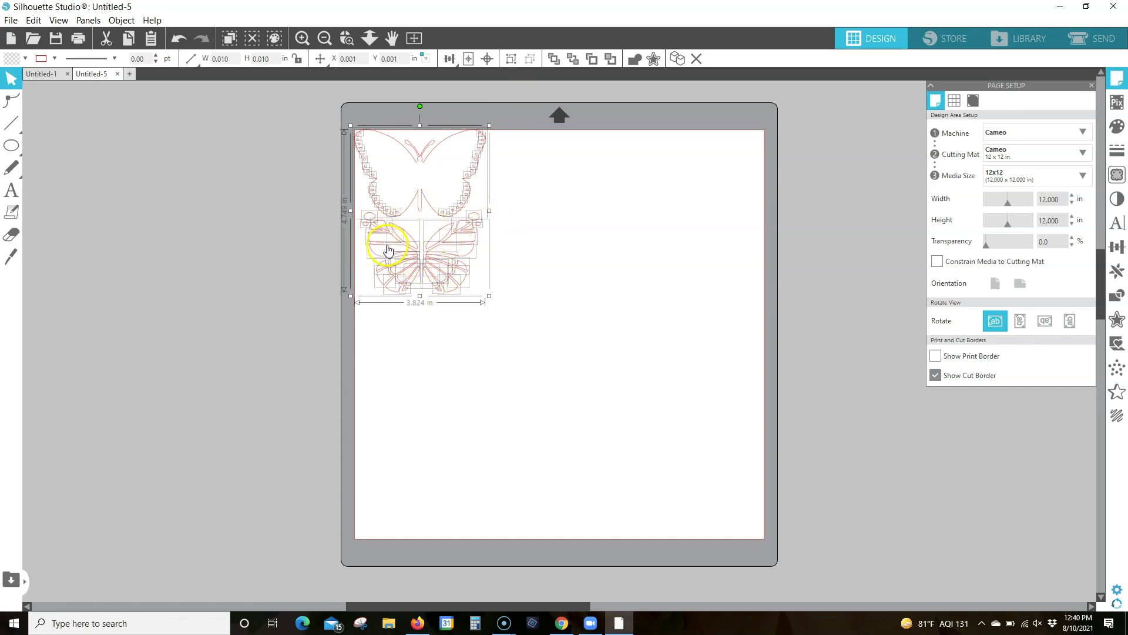
click(347, 40)
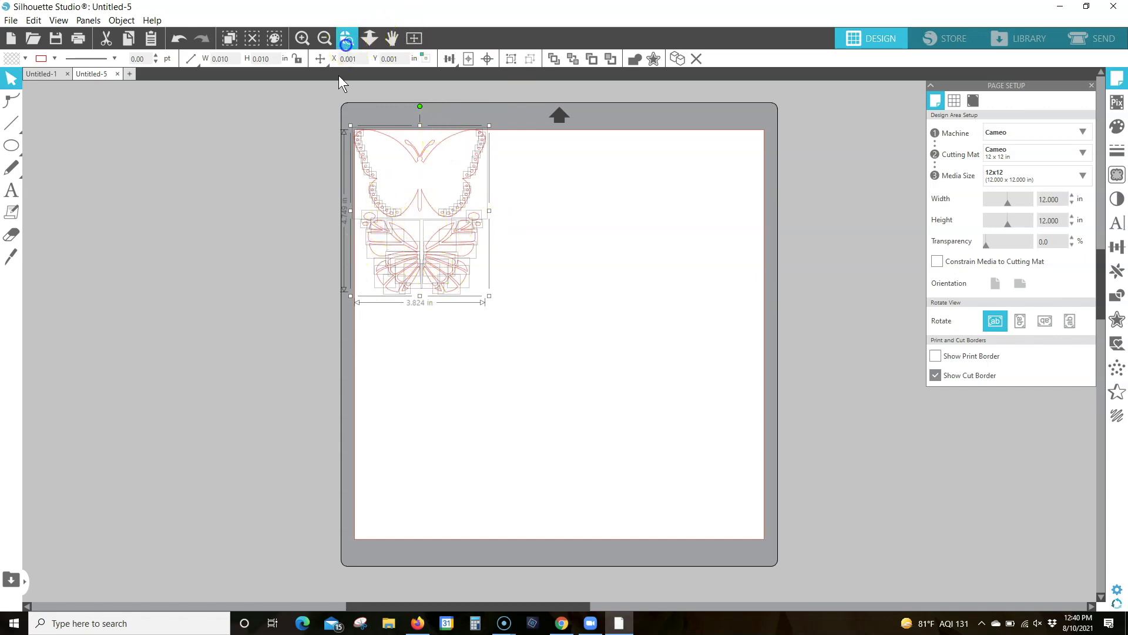
drag(336, 116, 502, 317)
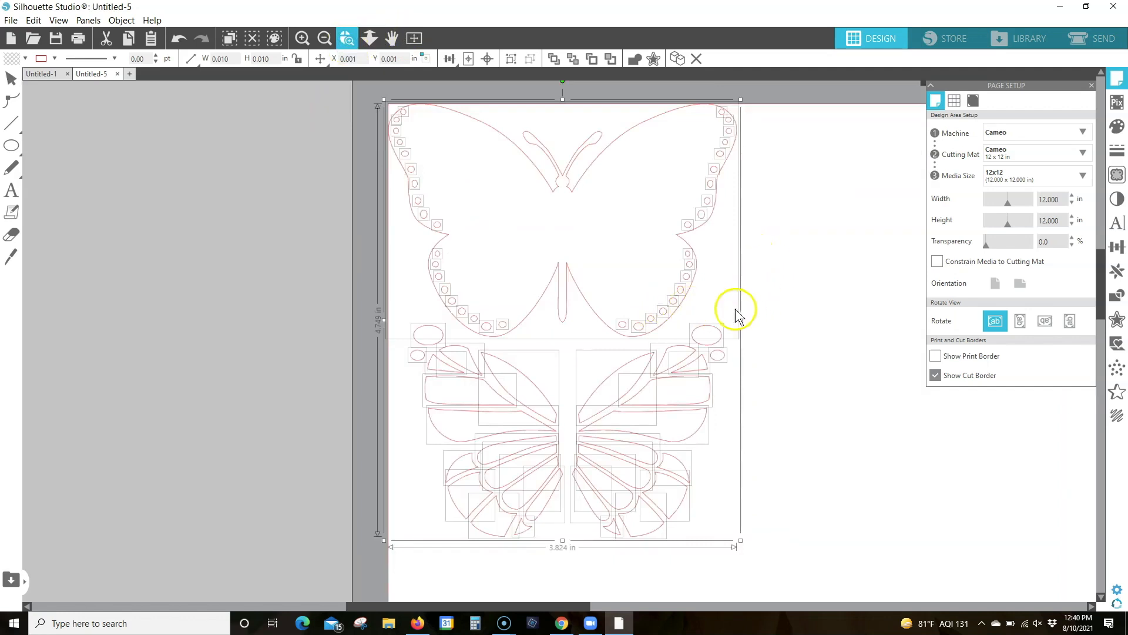
click(395, 340)
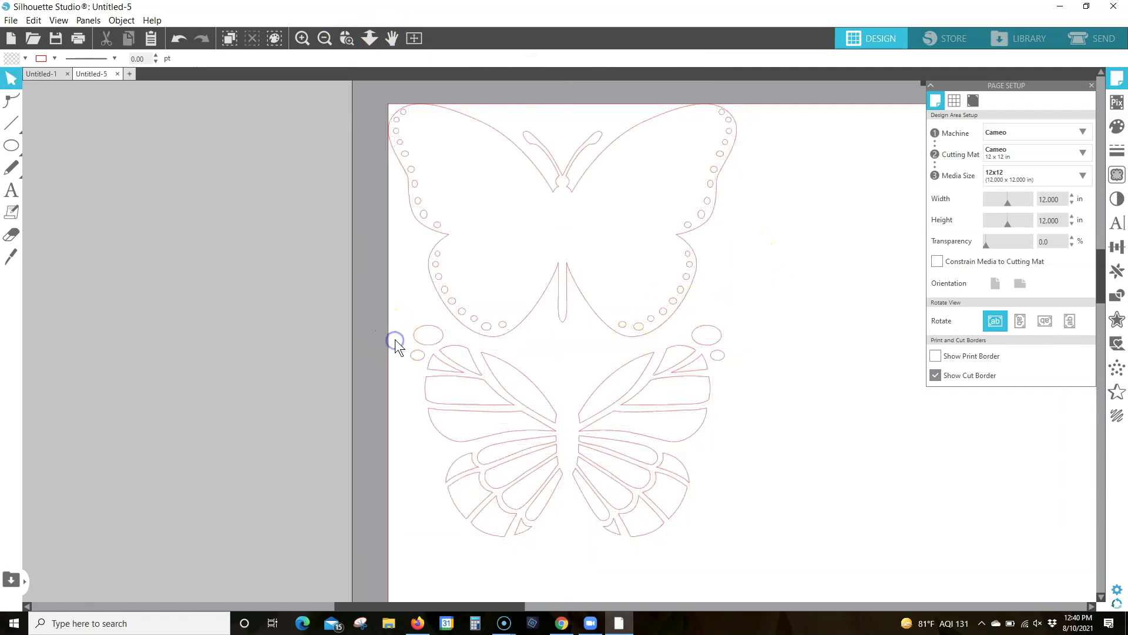
Fill all the inner wing pieces below the butterfly base with orange, leaving the base out of the selection
click(520, 401)
drag(520, 401, 758, 557)
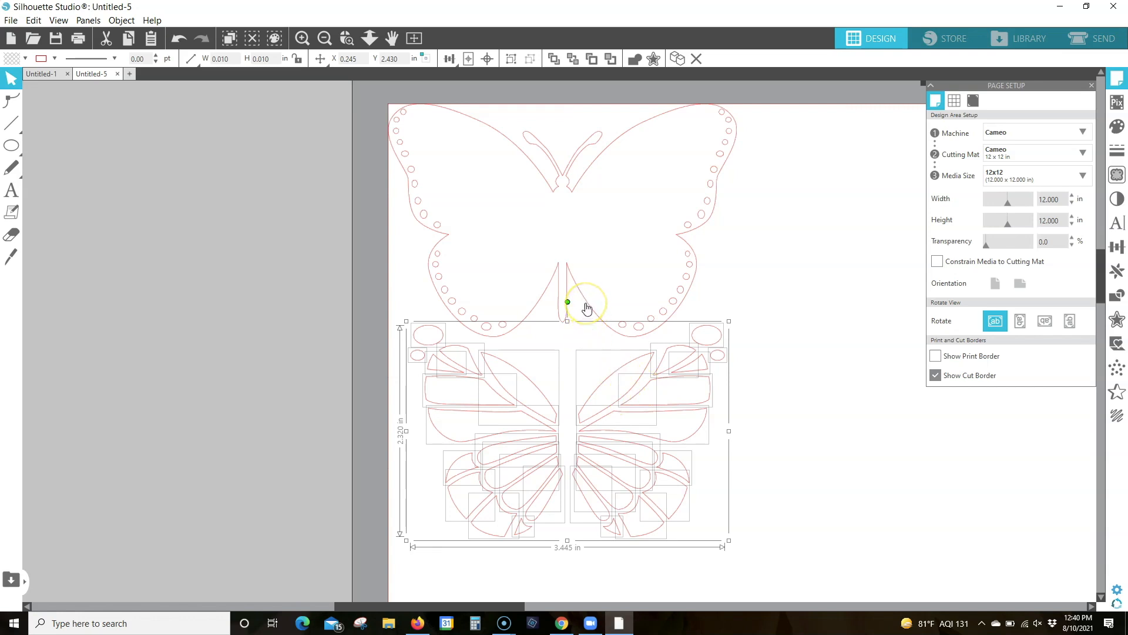
shift+click(586, 304)
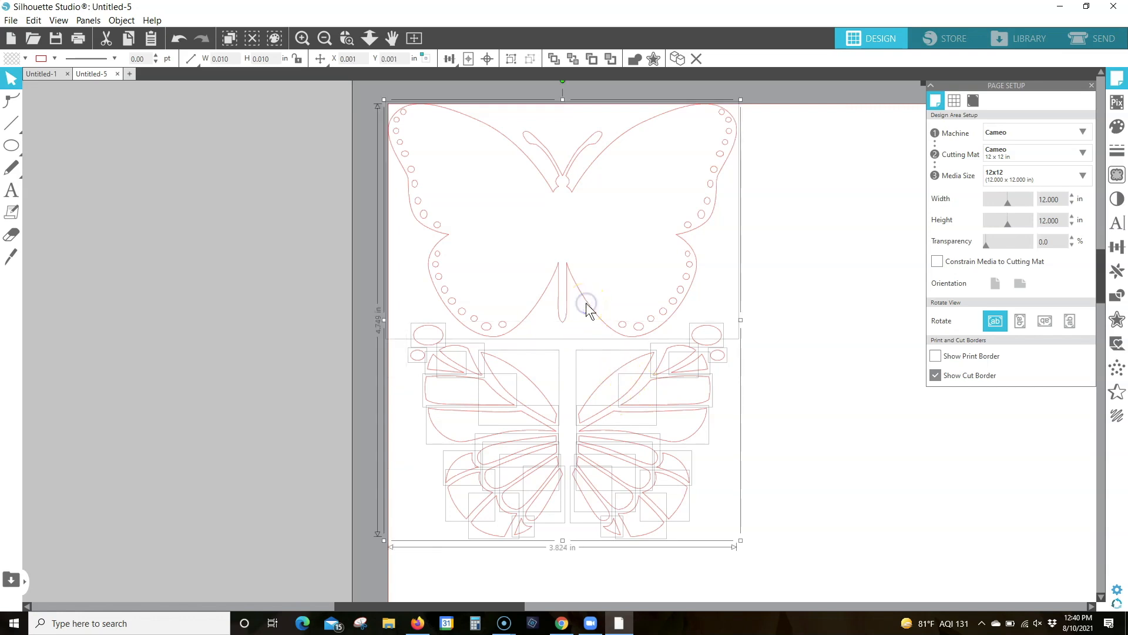
click(588, 305)
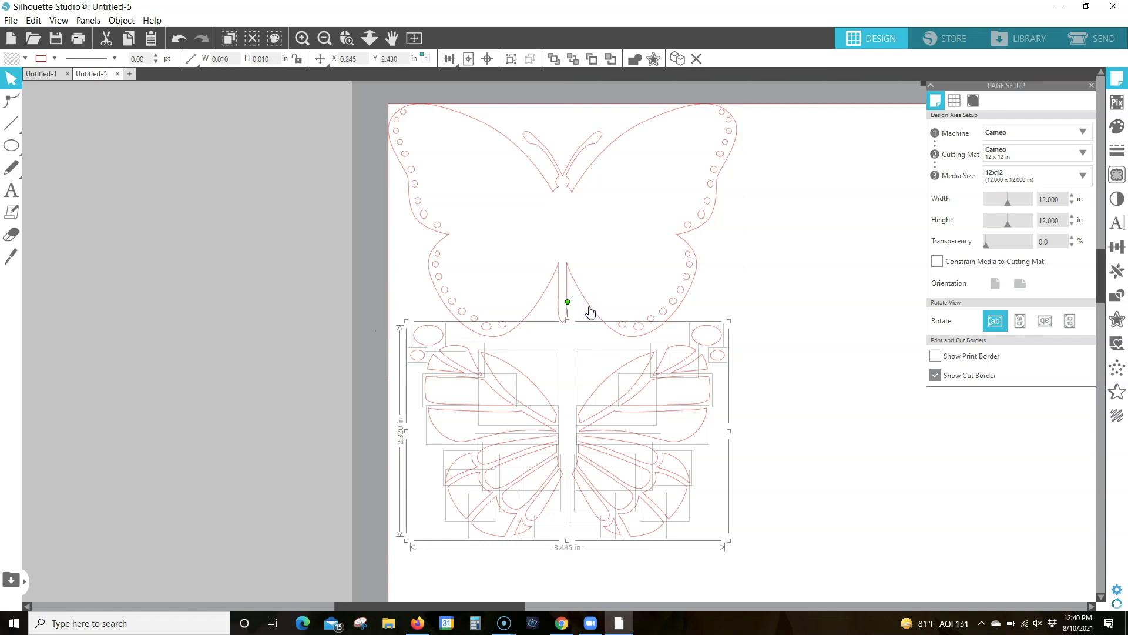
click(589, 310)
click(589, 309)
click(24, 59)
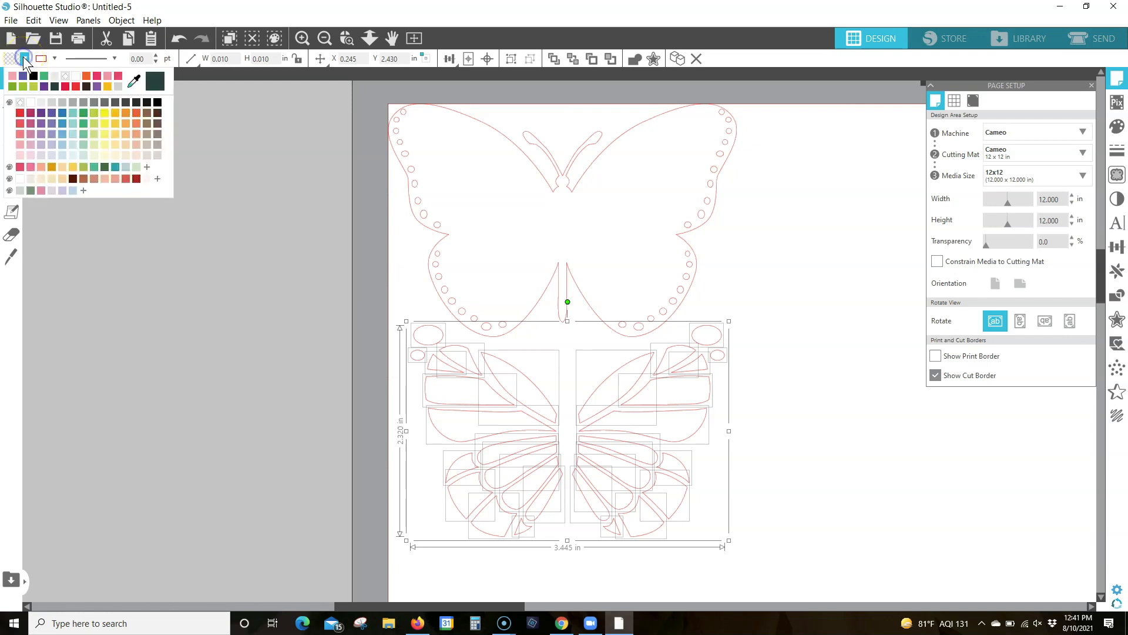
click(118, 76)
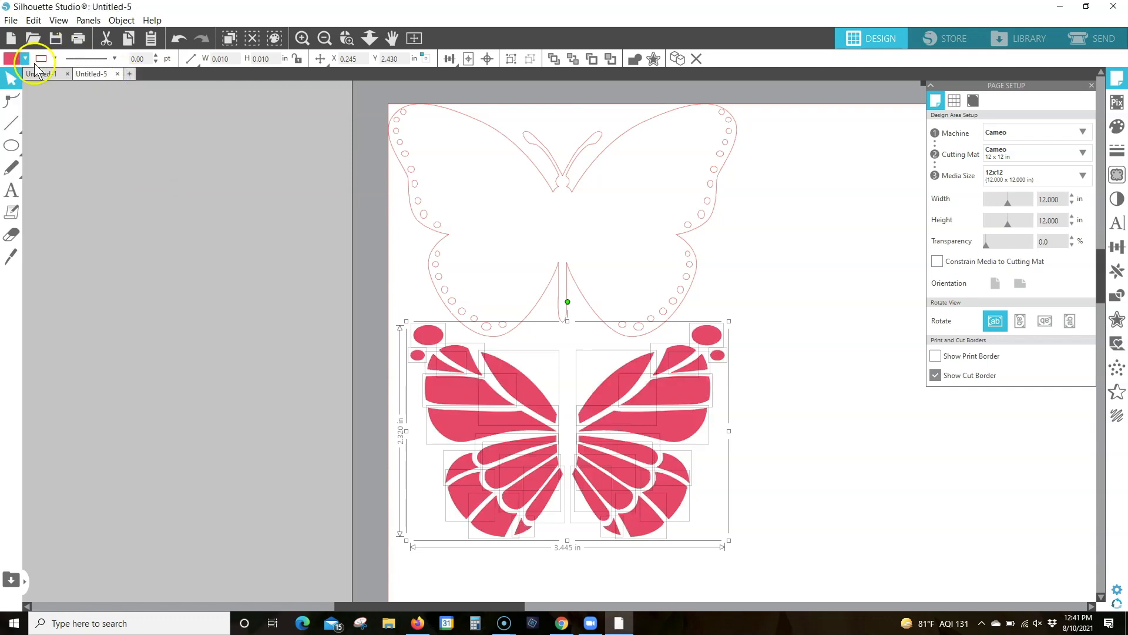
click(25, 58)
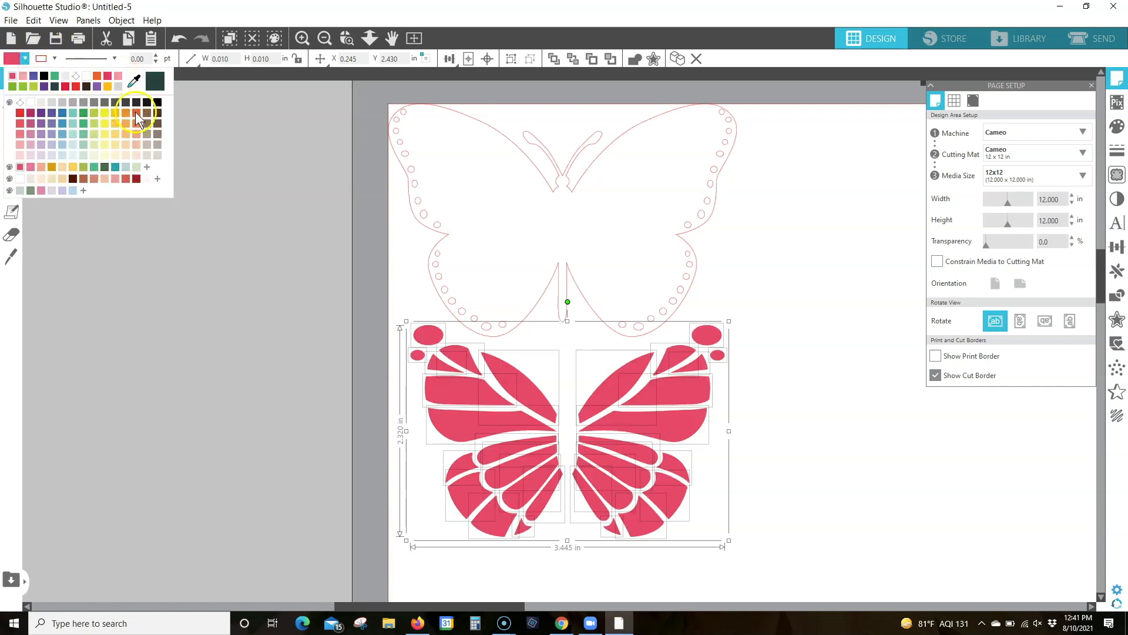
click(136, 113)
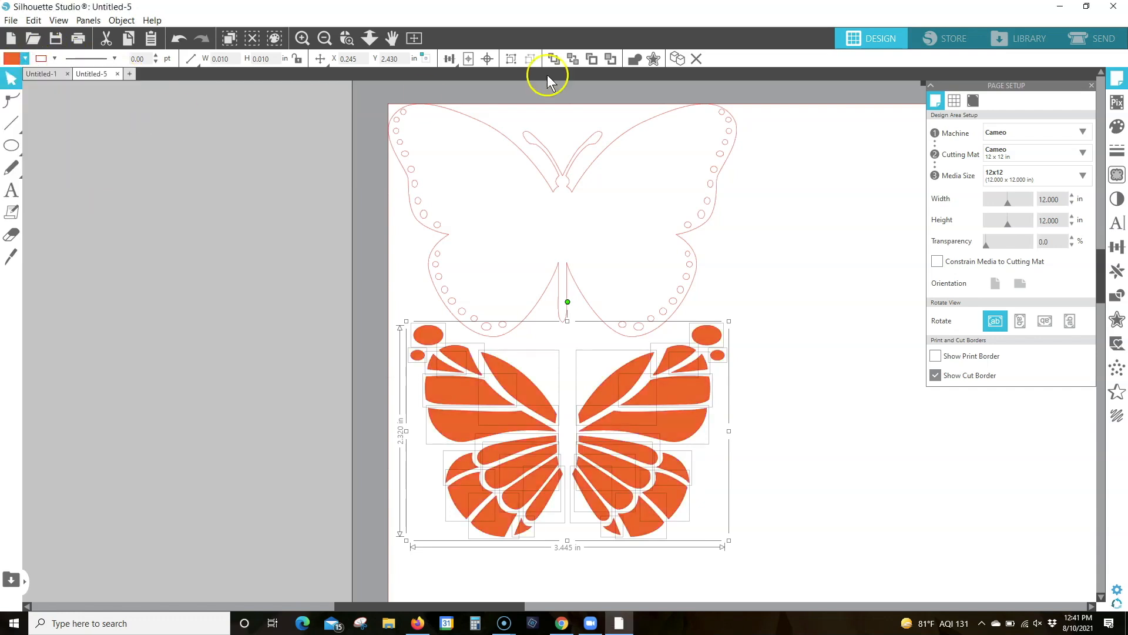
Group the orange wing pieces and move them off the page beside the butterfly base, at about X -4.405 in, Y 1.256 in
click(511, 60)
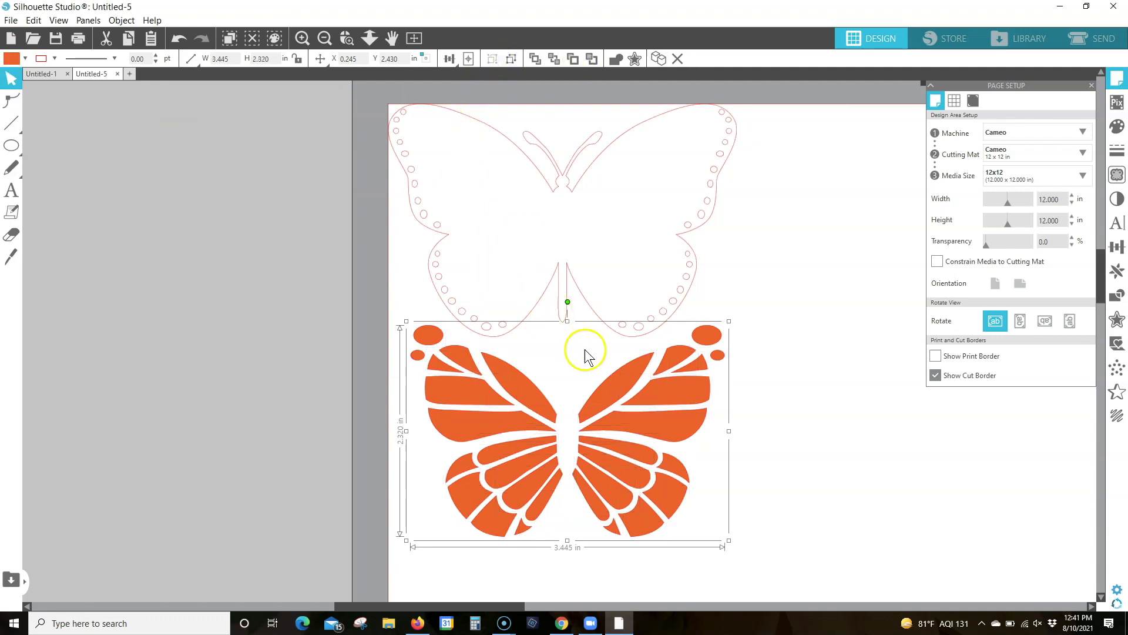
drag(623, 386, 199, 275)
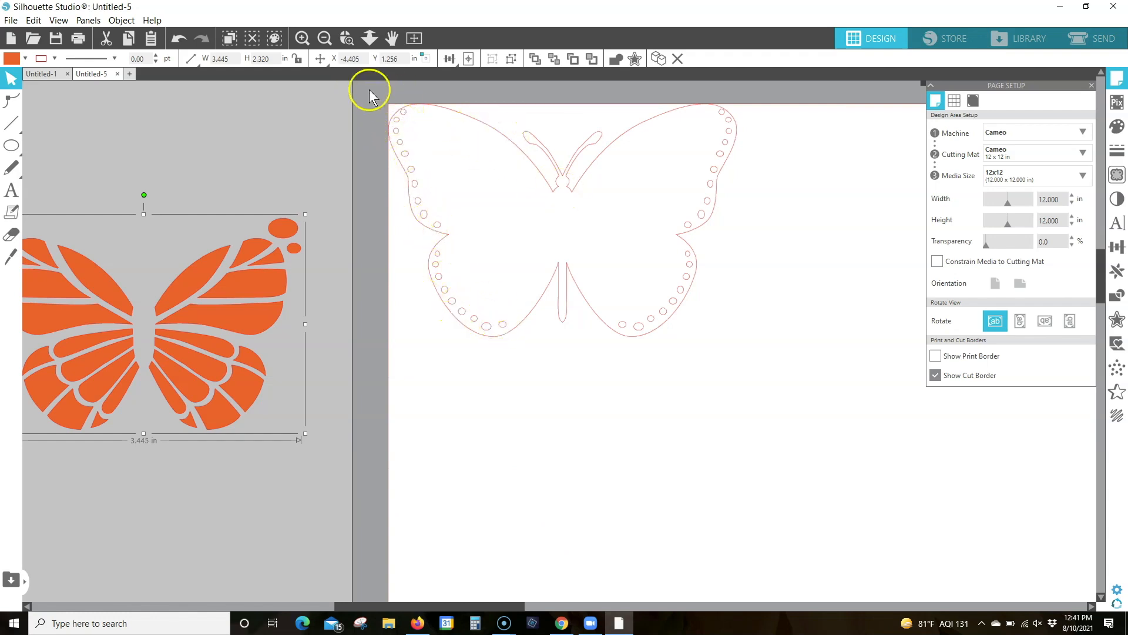
Fill the small dots along the butterfly base's wing edges with white and group them, excluding the base itself
drag(370, 90, 771, 368)
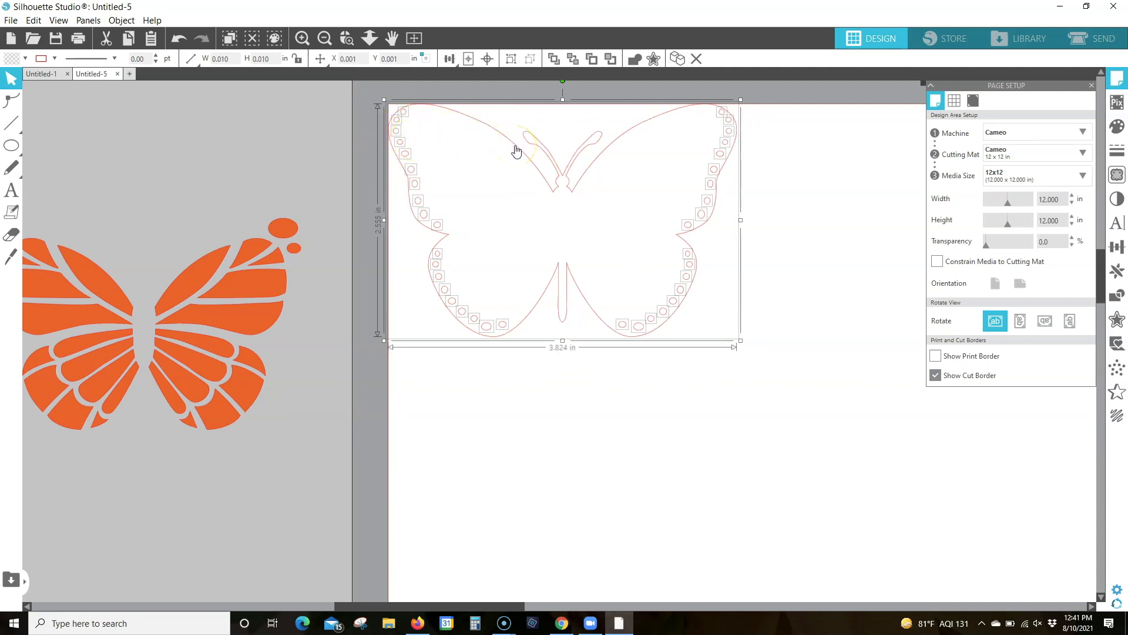
click(515, 147)
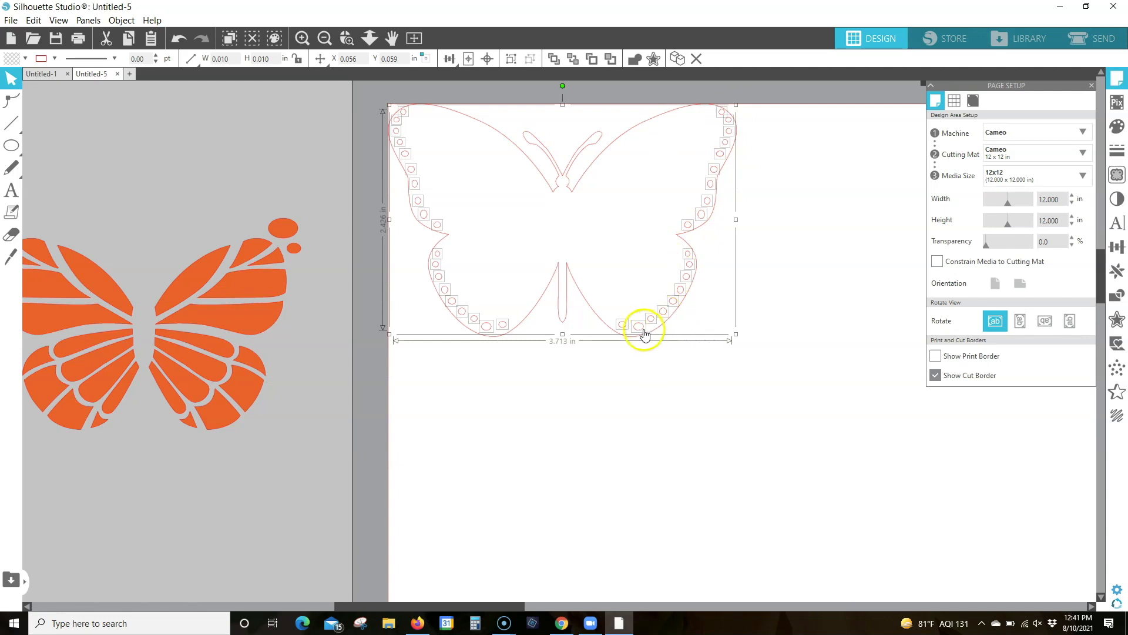
click(25, 60)
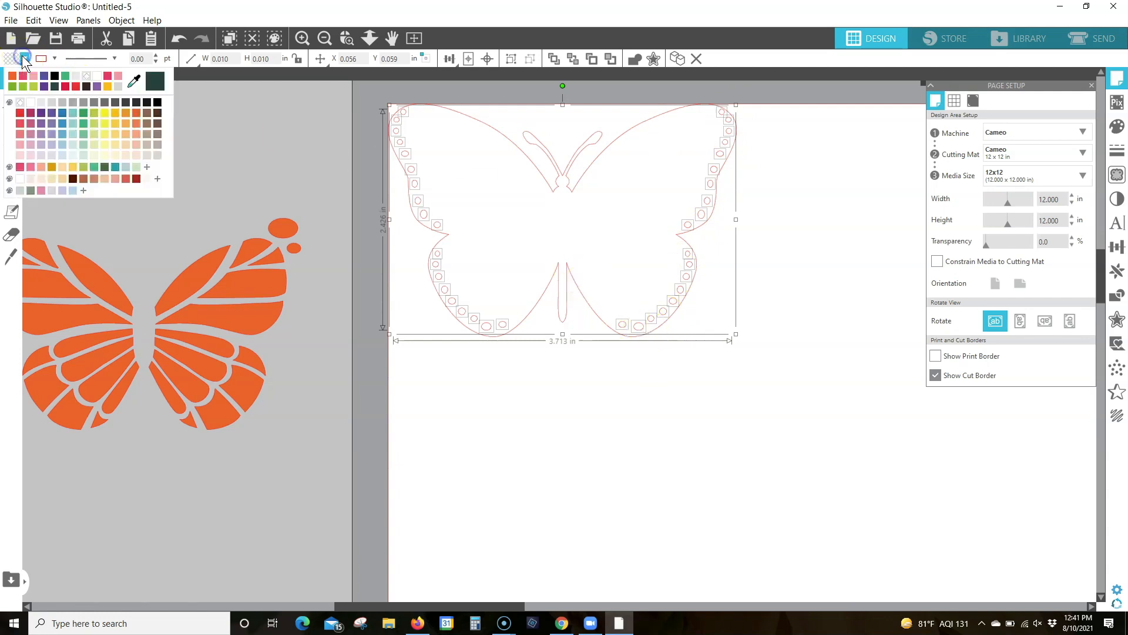
click(29, 104)
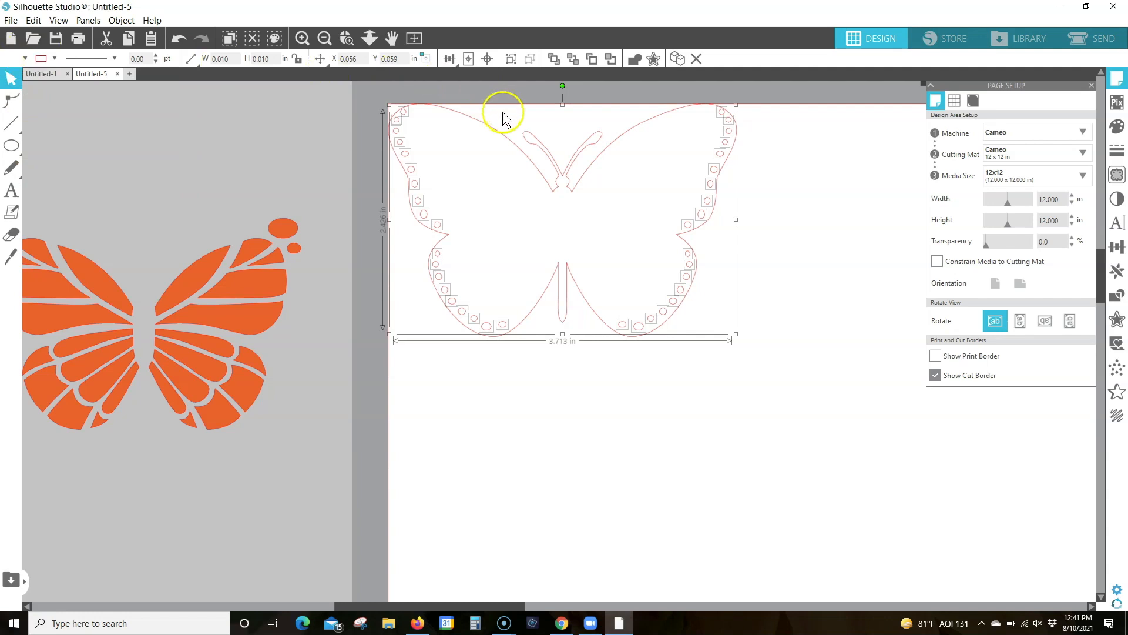
click(513, 59)
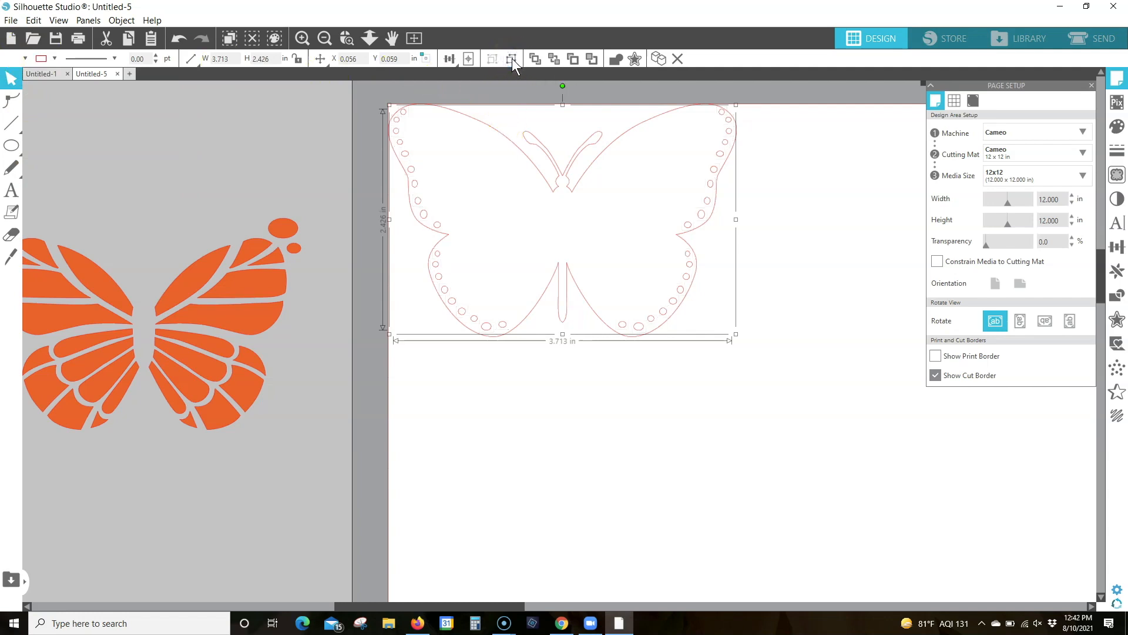
Fill the butterfly base shape with black
click(567, 180)
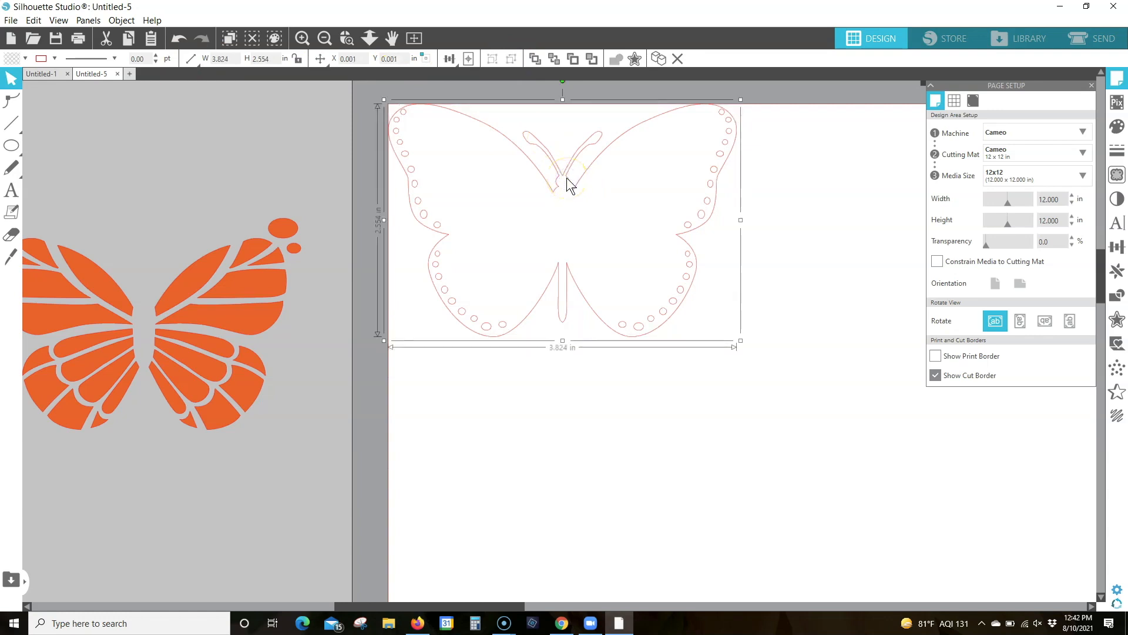
click(25, 59)
click(157, 102)
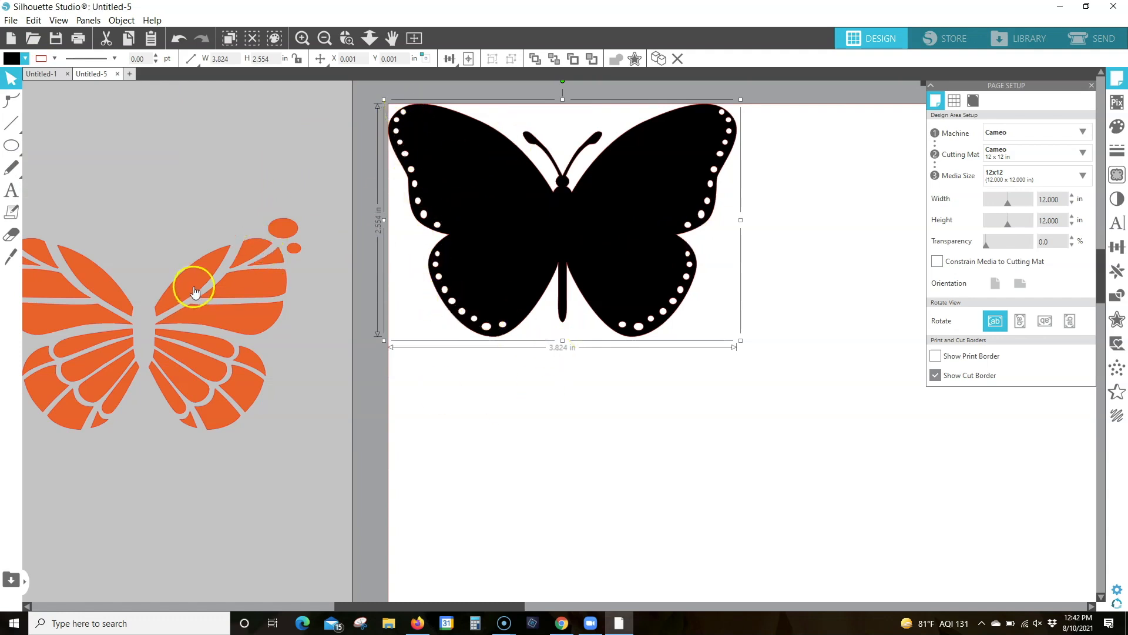
Move the grouped orange wing pieces back onto the black butterfly base so they fit inside its wings
click(249, 269)
drag(249, 269, 613, 177)
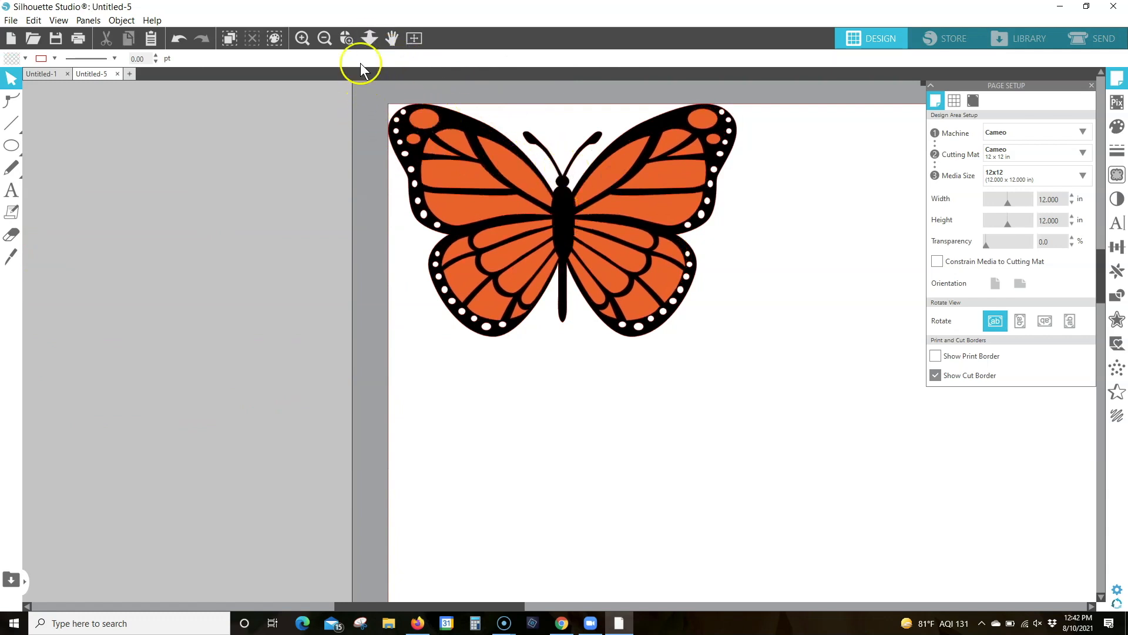
Select all the butterfly layers and align their centres horizontally so the orange pieces and white dots line up with the black base
click(346, 38)
drag(379, 92, 843, 355)
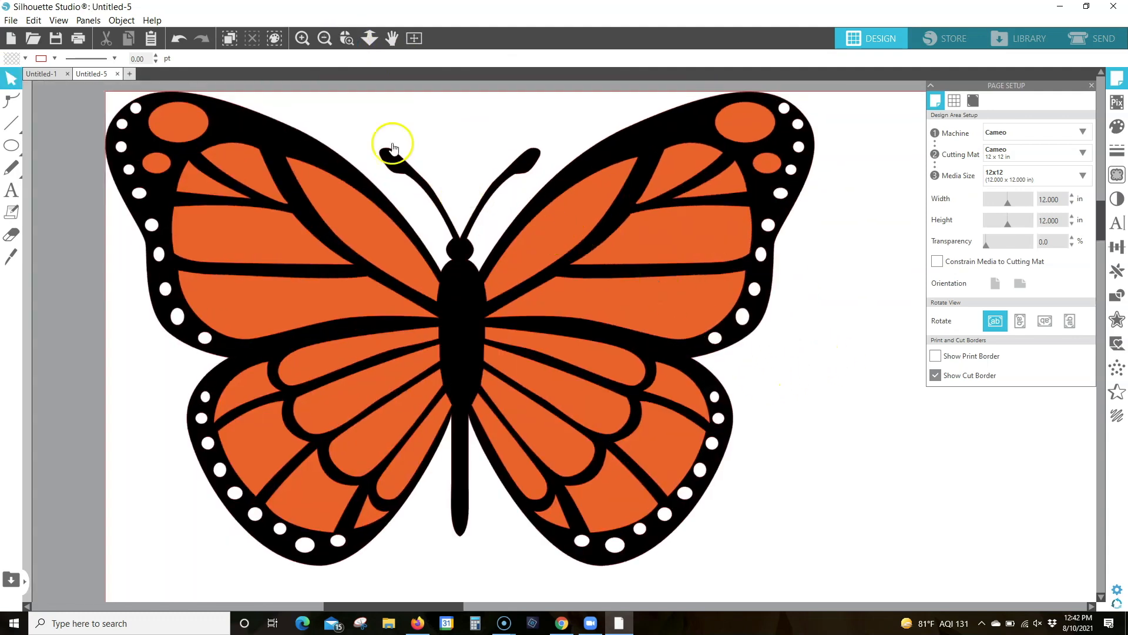
key(e)
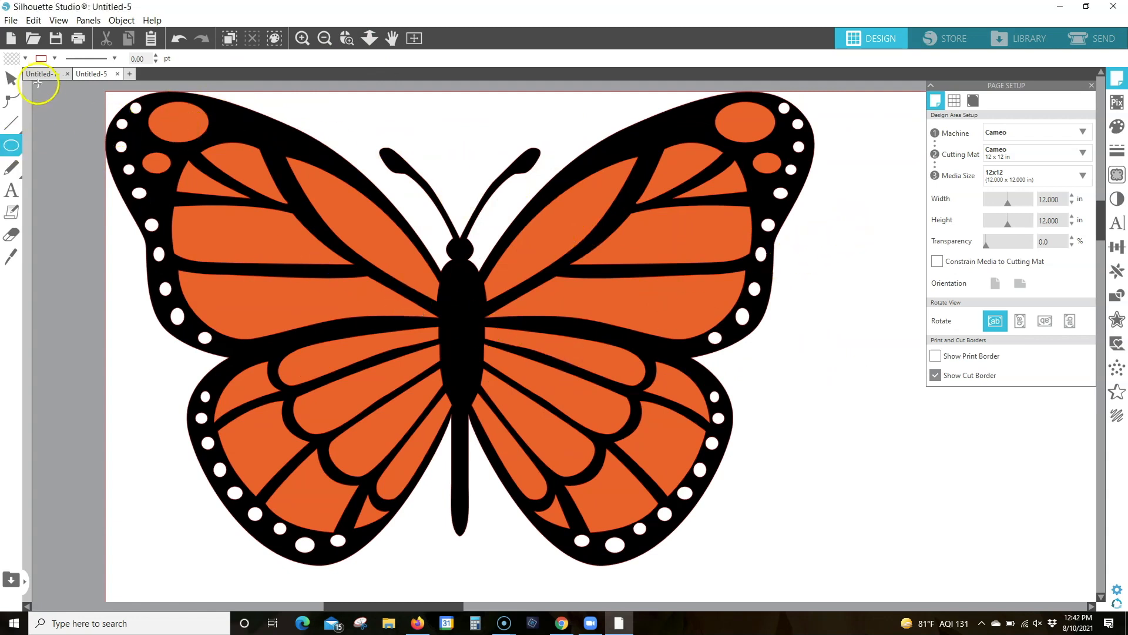
click(11, 78)
click(294, 277)
drag(865, 469, 865, 468)
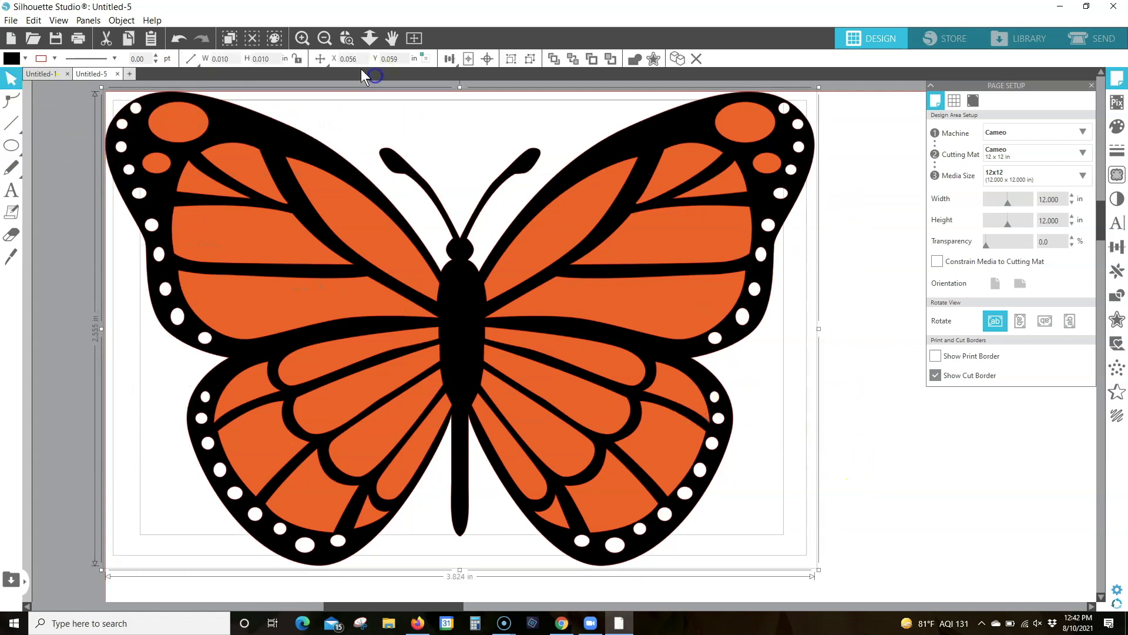
click(449, 59)
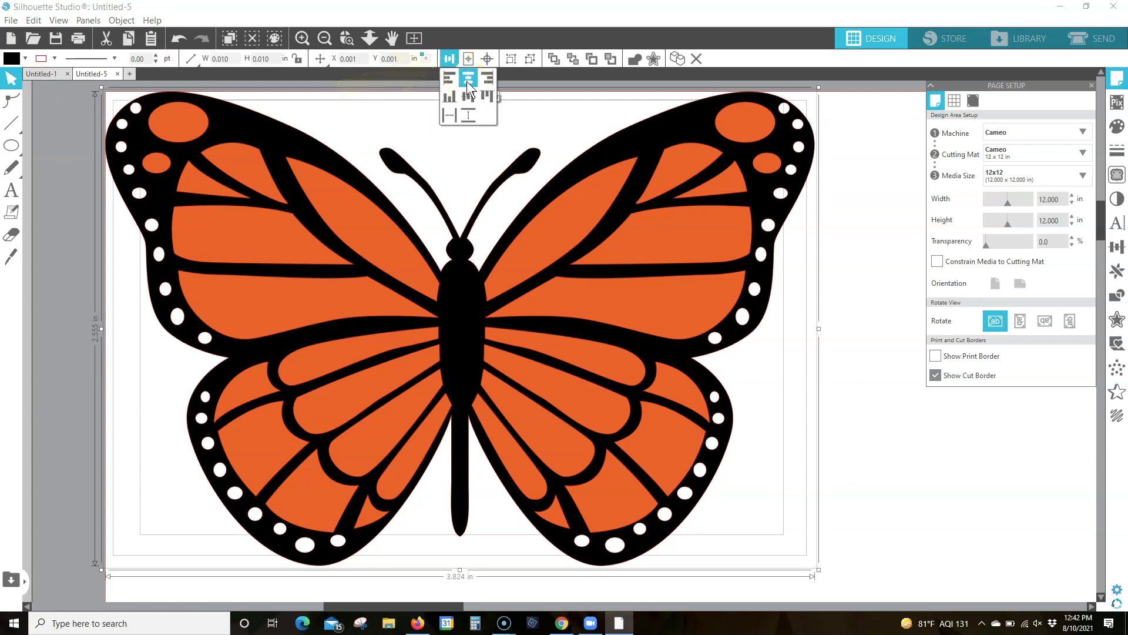
click(467, 81)
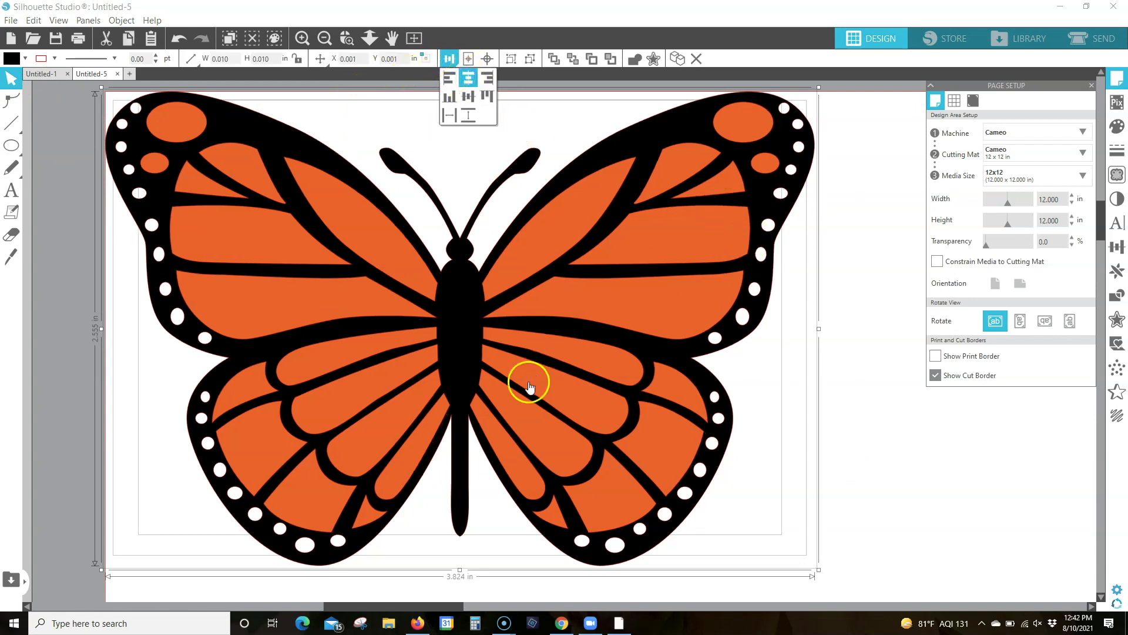
click(851, 280)
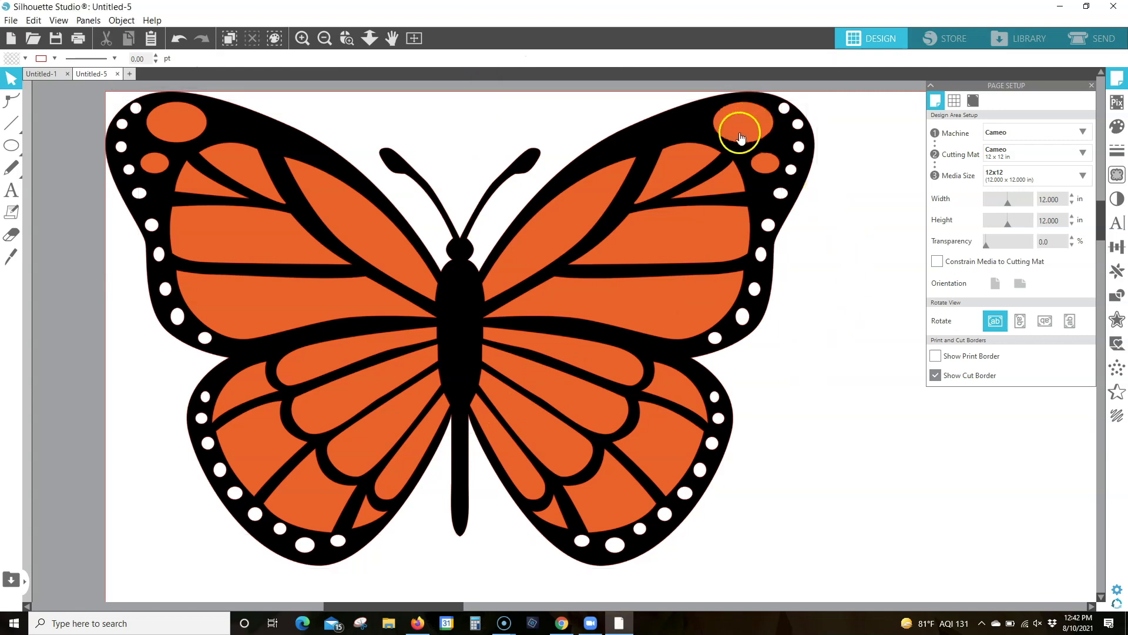
Nudge the grouped white dots down slightly to about Y 0.069 in so they sit evenly inside the wing edges
click(780, 193)
key(Down)
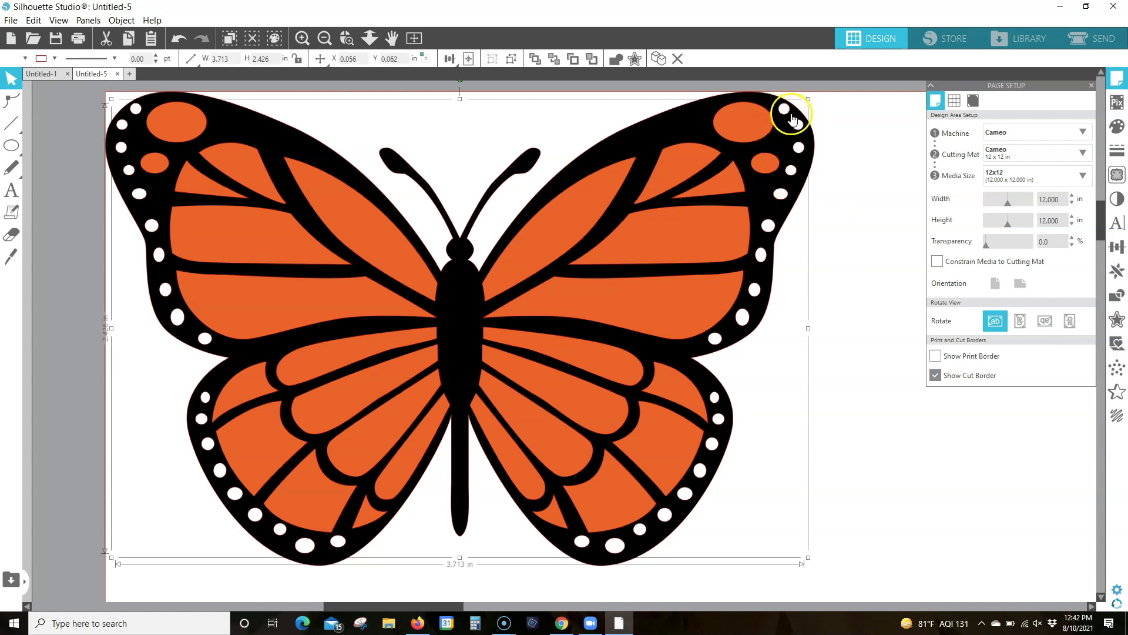
key(Down)
key(Down)
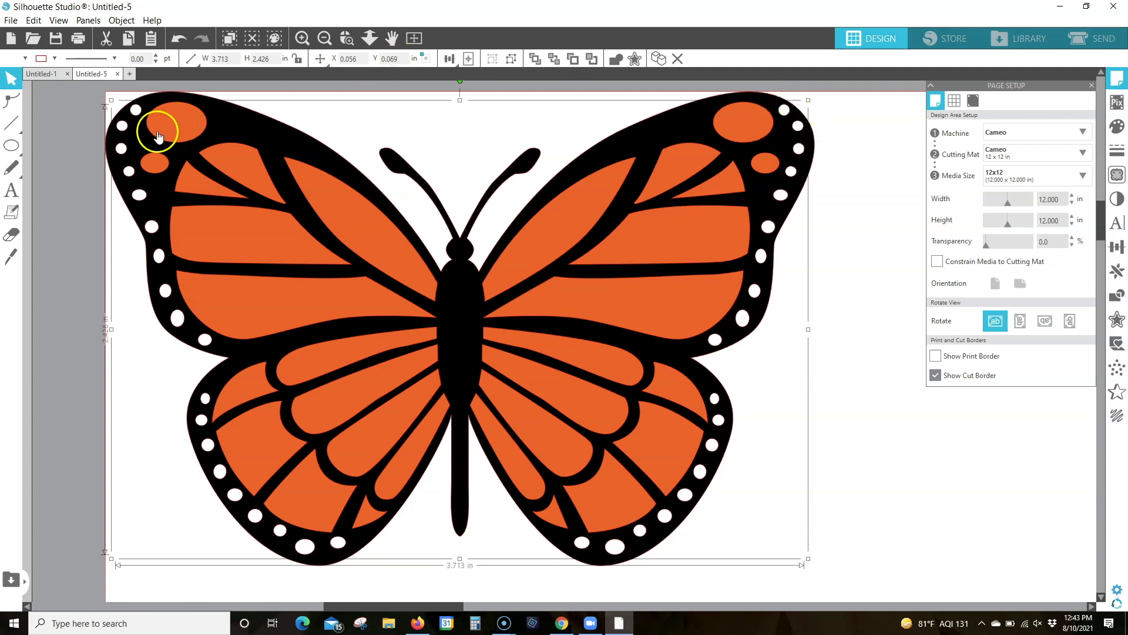
Ungroup the orange pieces and regroup them without the four oval spots at the upper wing tips
click(168, 118)
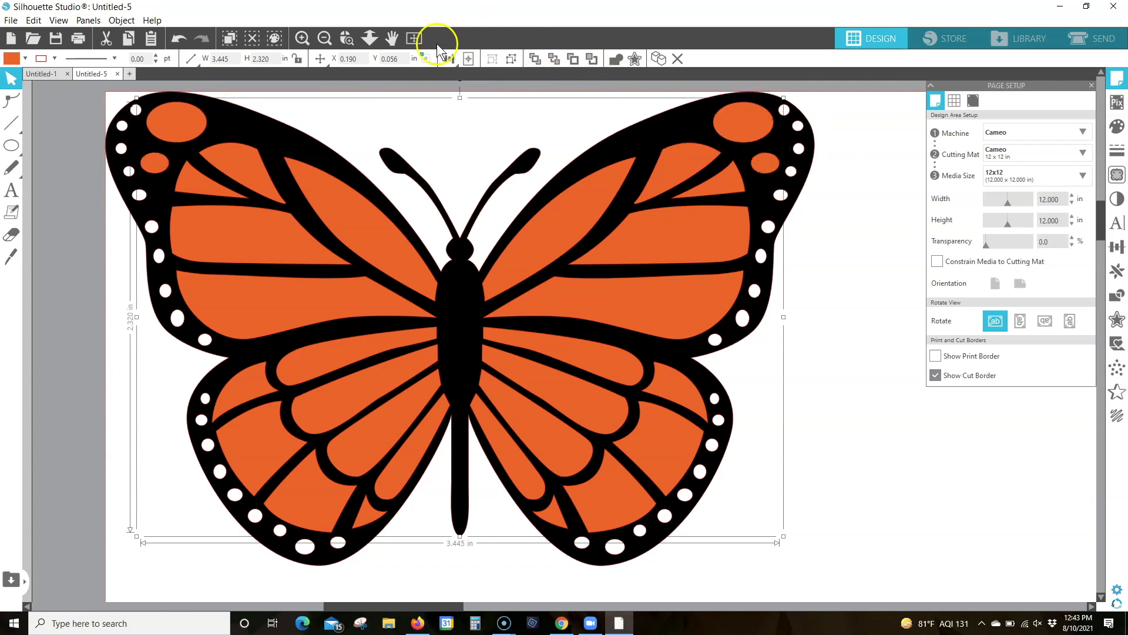
click(510, 58)
click(185, 125)
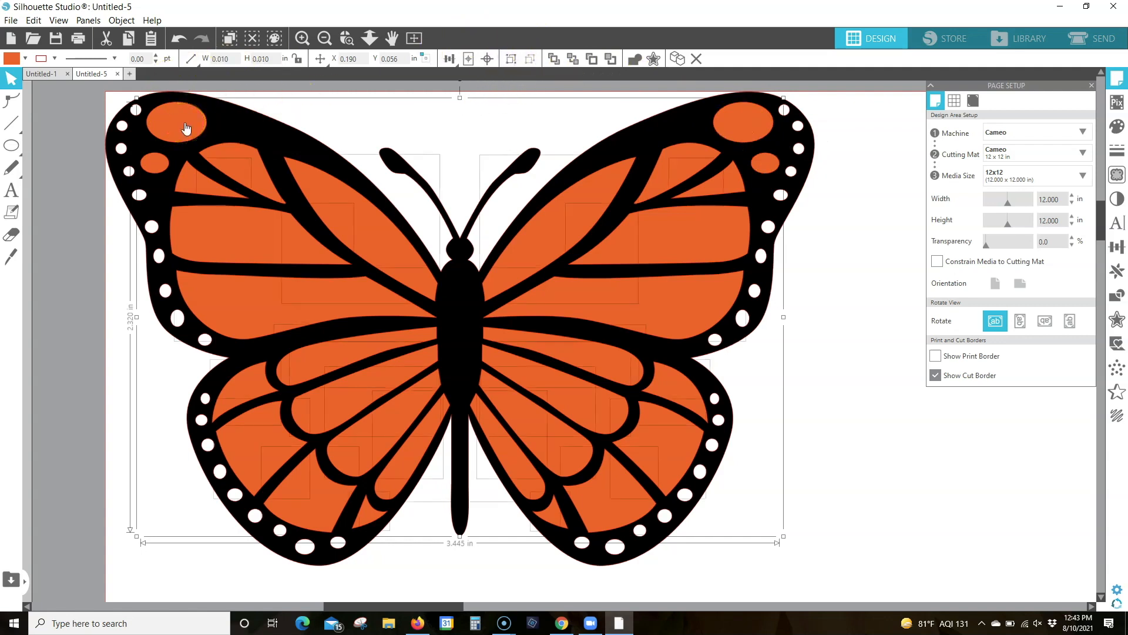
shift+click(157, 166)
shift+click(745, 125)
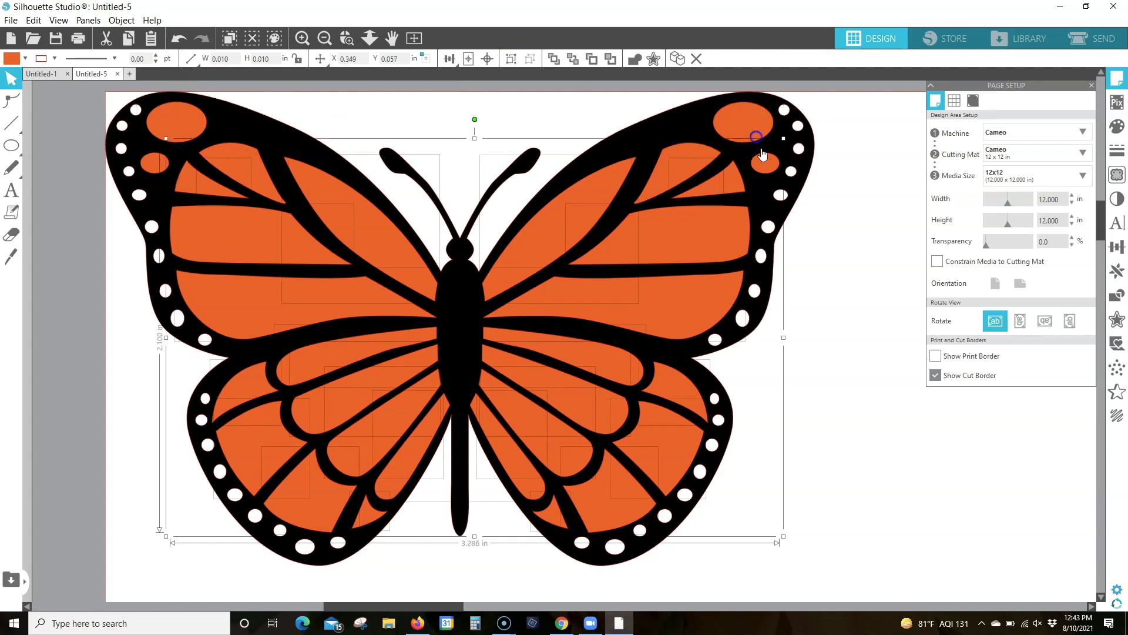
shift+click(763, 167)
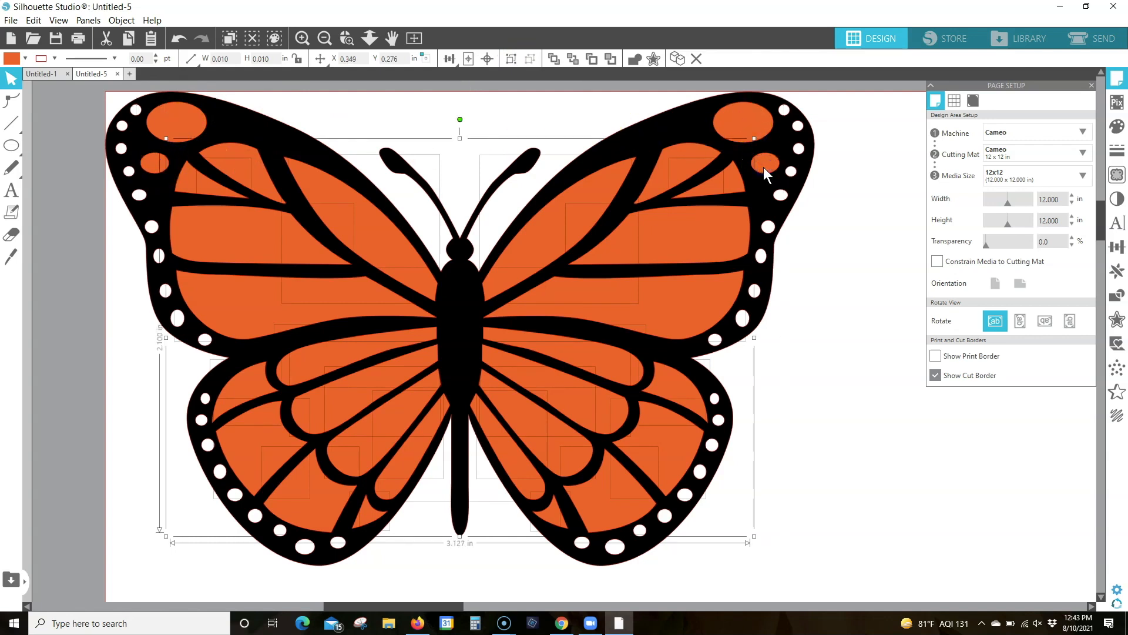
click(513, 58)
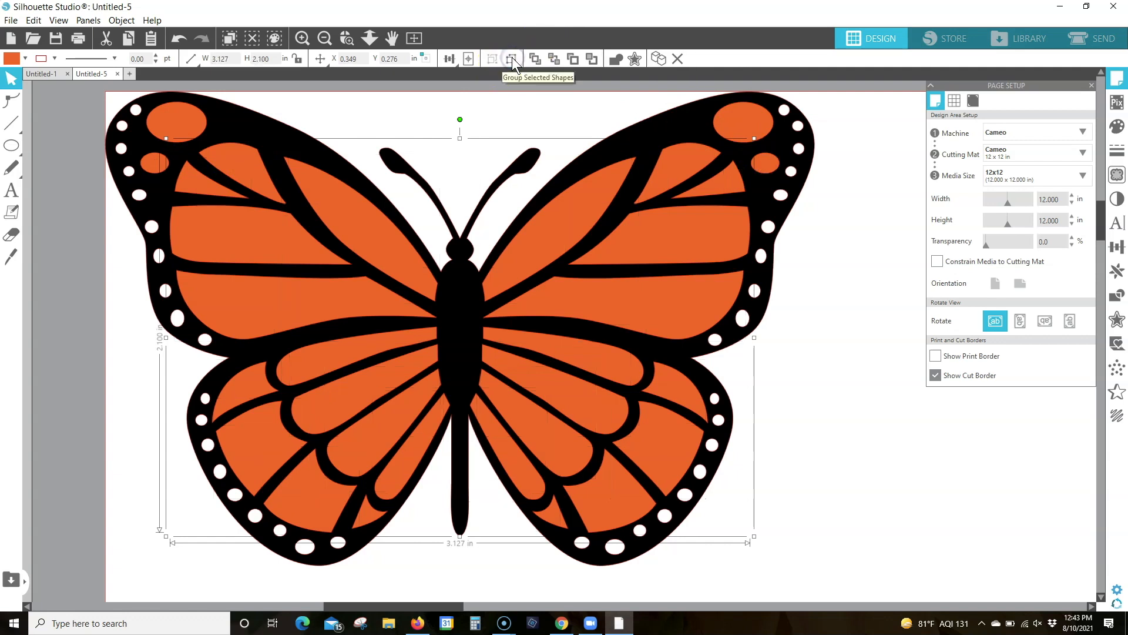
Fill the four oval spots at the upper wing tips with white
click(184, 121)
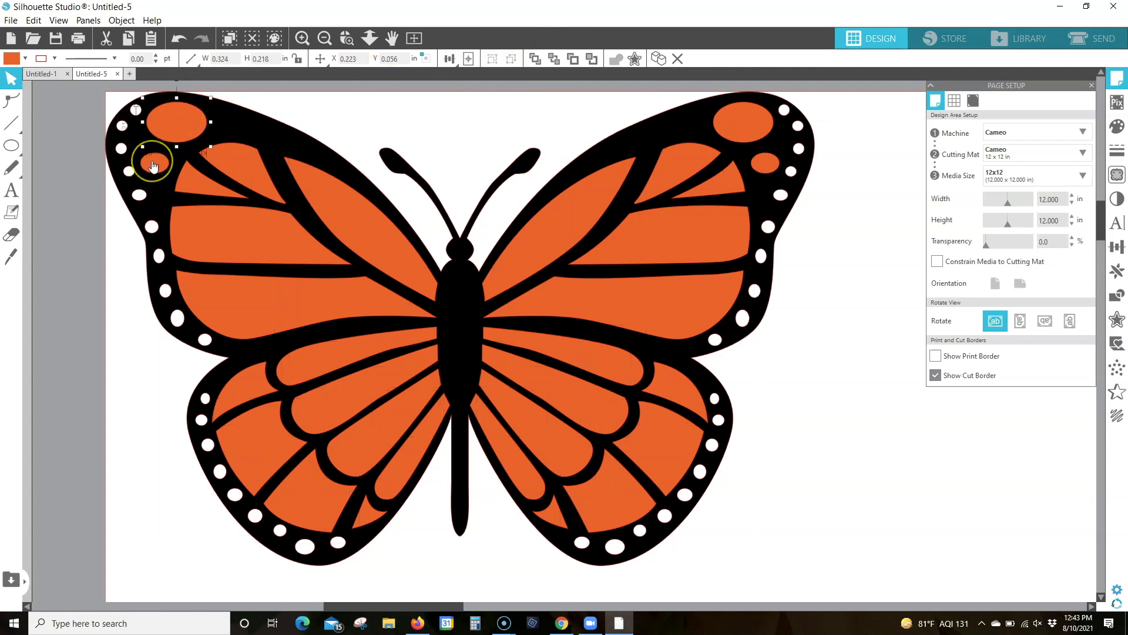
shift+click(153, 167)
shift+click(744, 124)
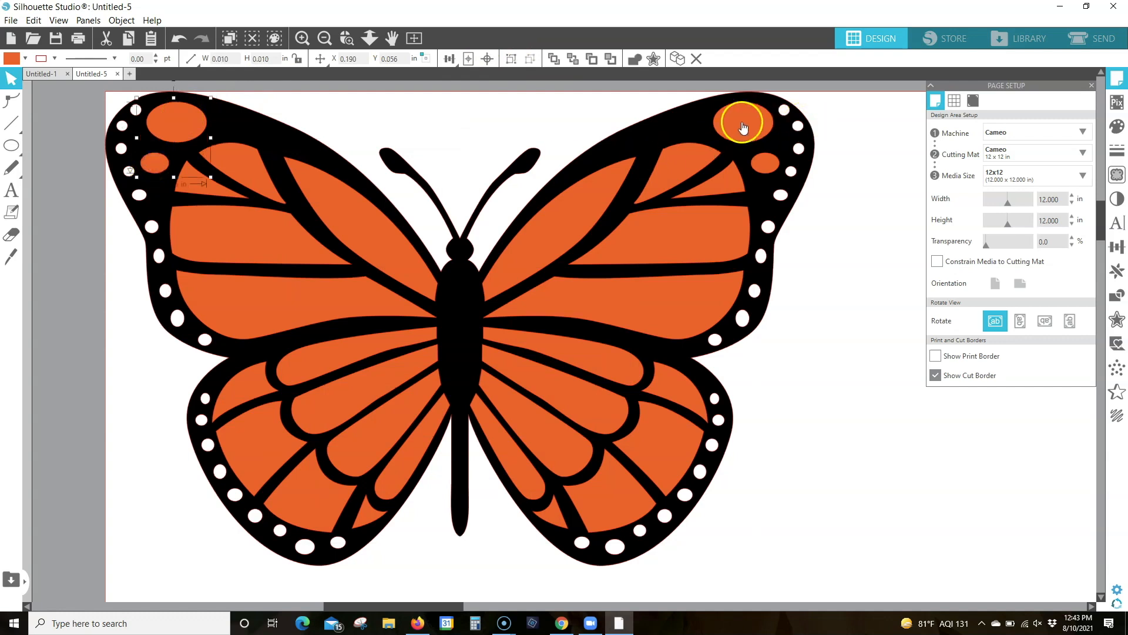
shift+click(767, 171)
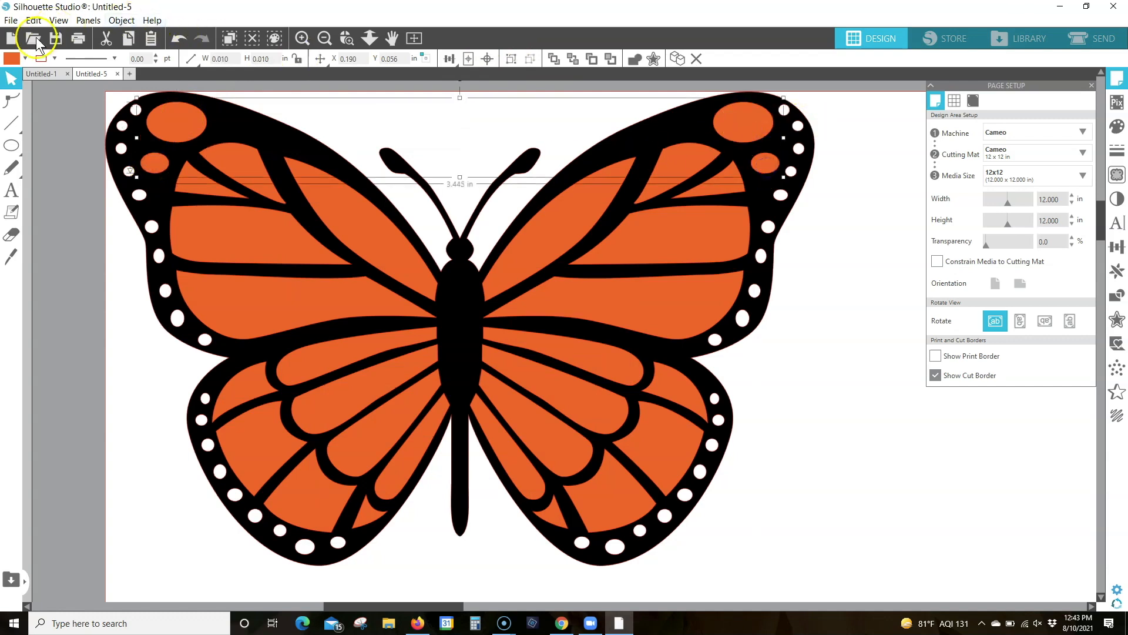
click(26, 59)
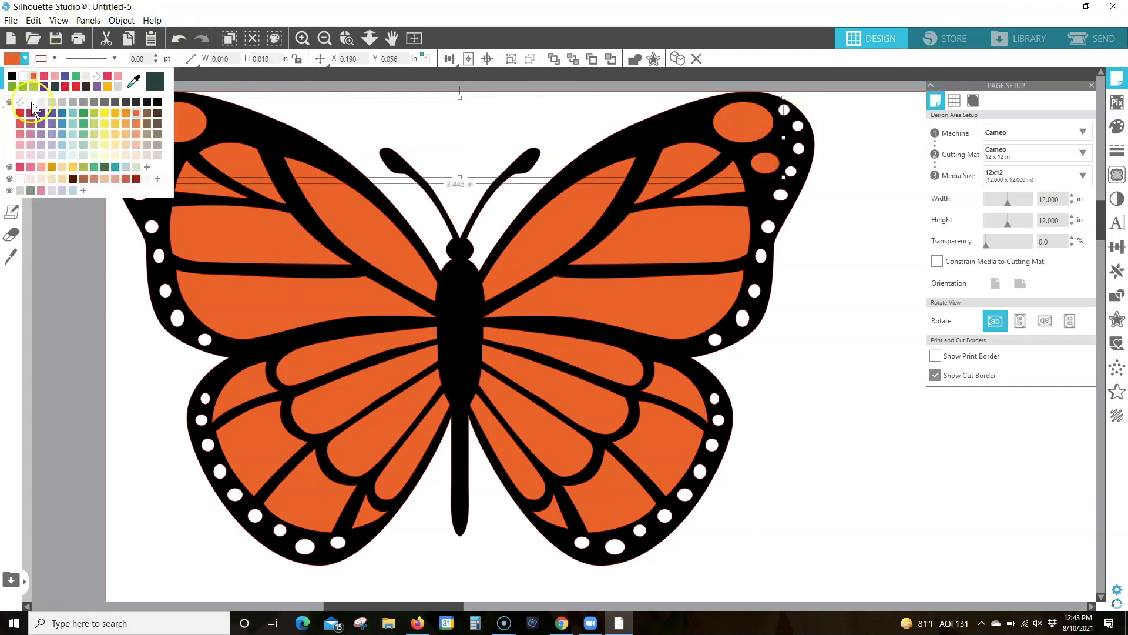
click(30, 103)
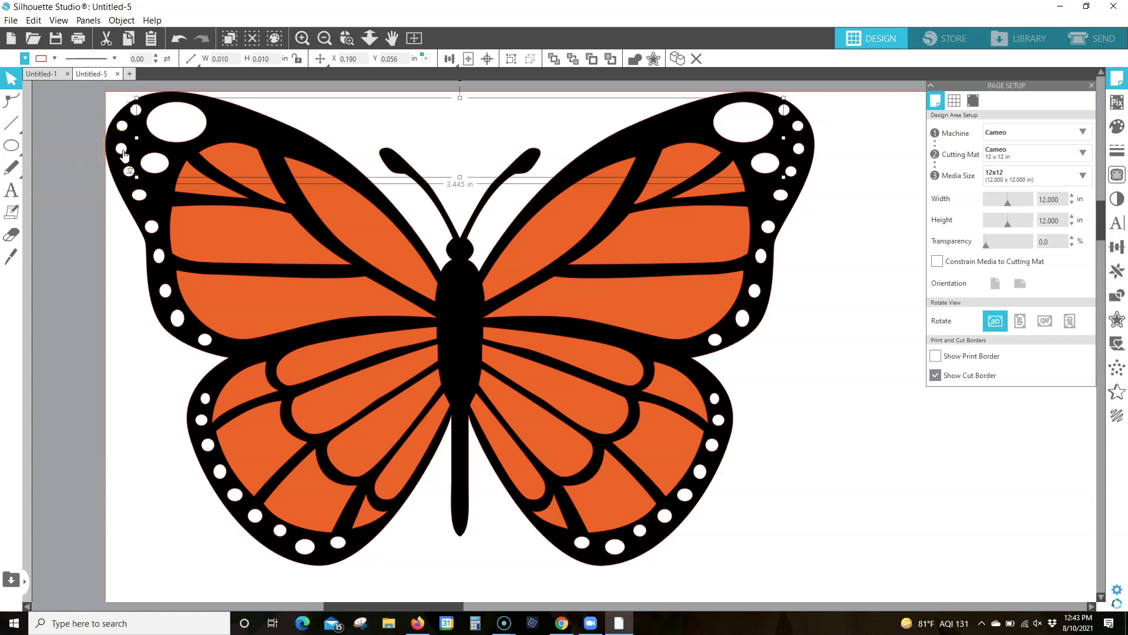
Group the four white ovals together with the group of small white dots
click(124, 153)
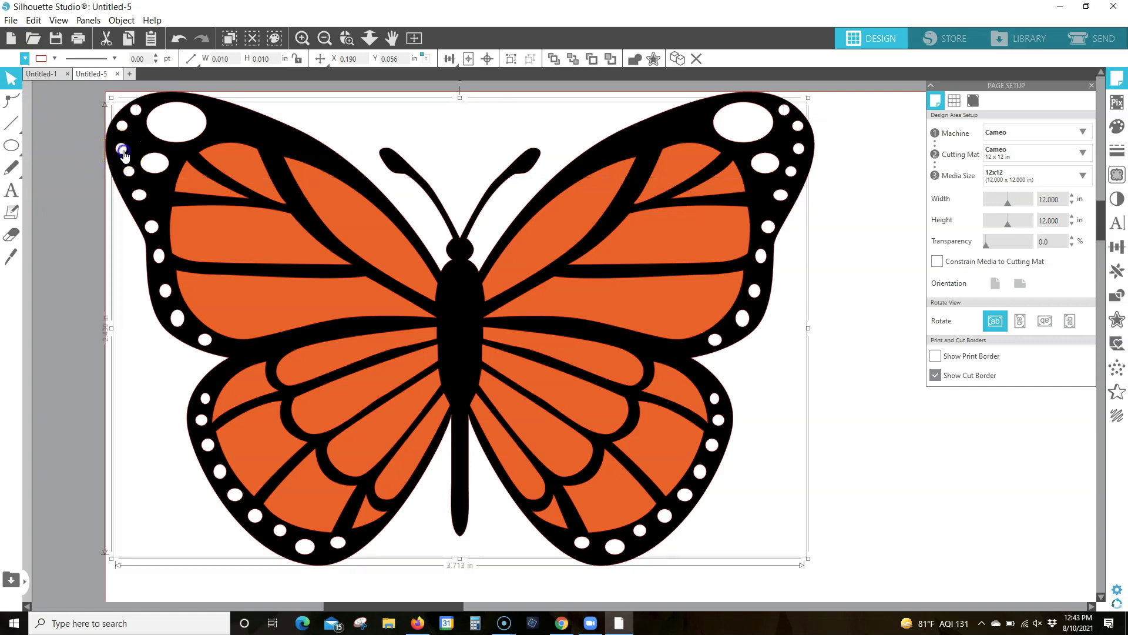
click(508, 59)
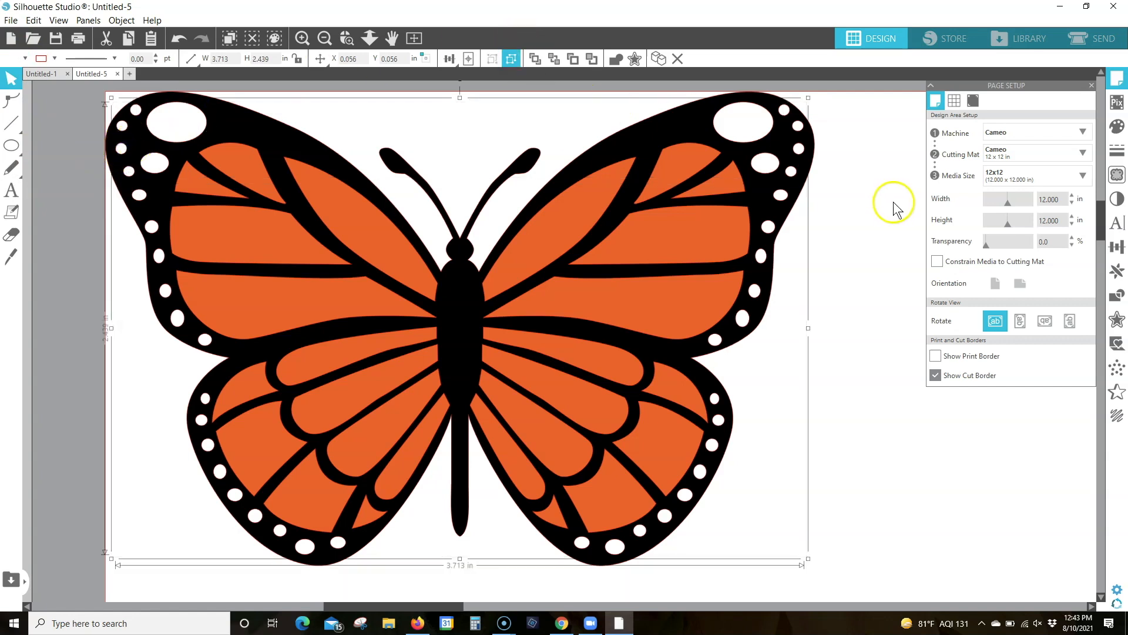
click(877, 183)
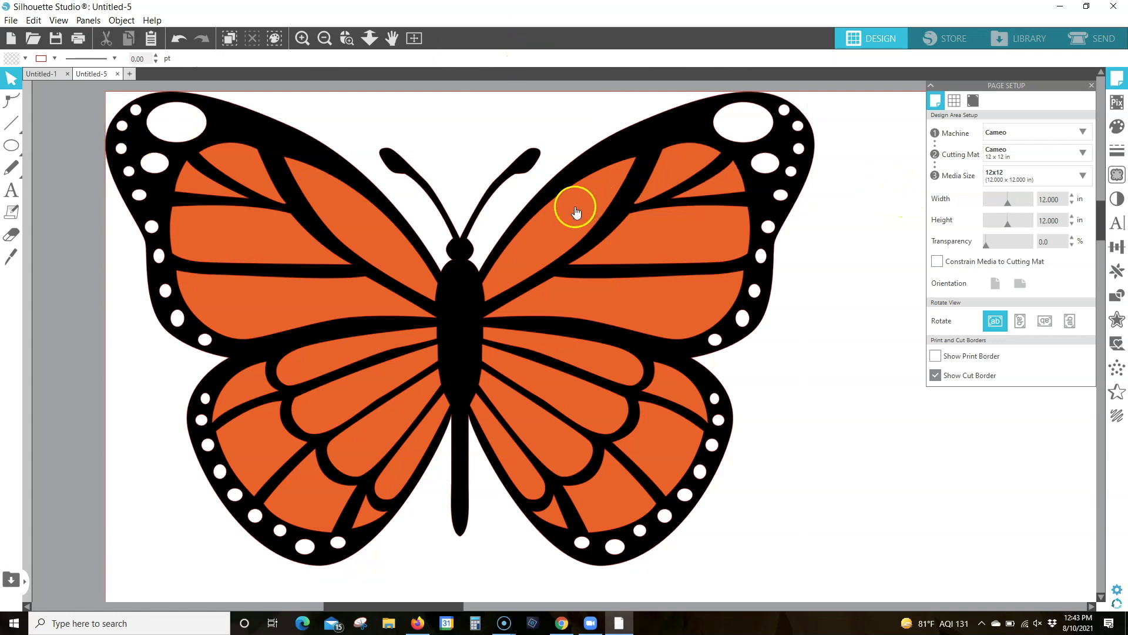
Move the orange and white groups off the black base to check they are separate, and undo both moves
drag(575, 210, 689, 333)
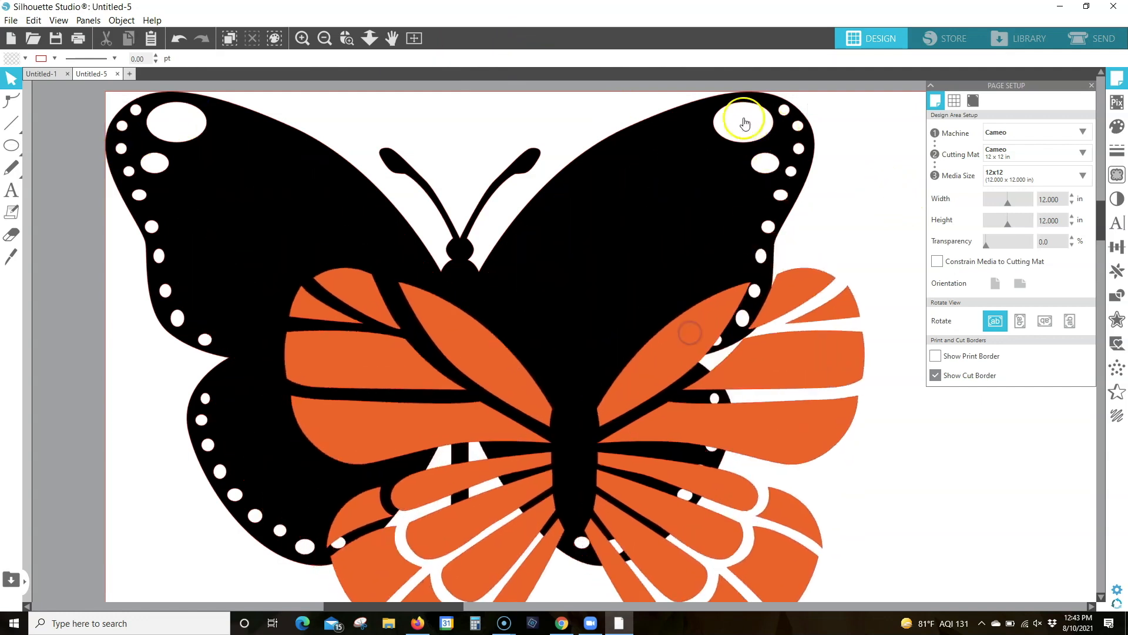
drag(792, 150, 596, 267)
click(391, 37)
click(369, 41)
drag(483, 178, 483, 149)
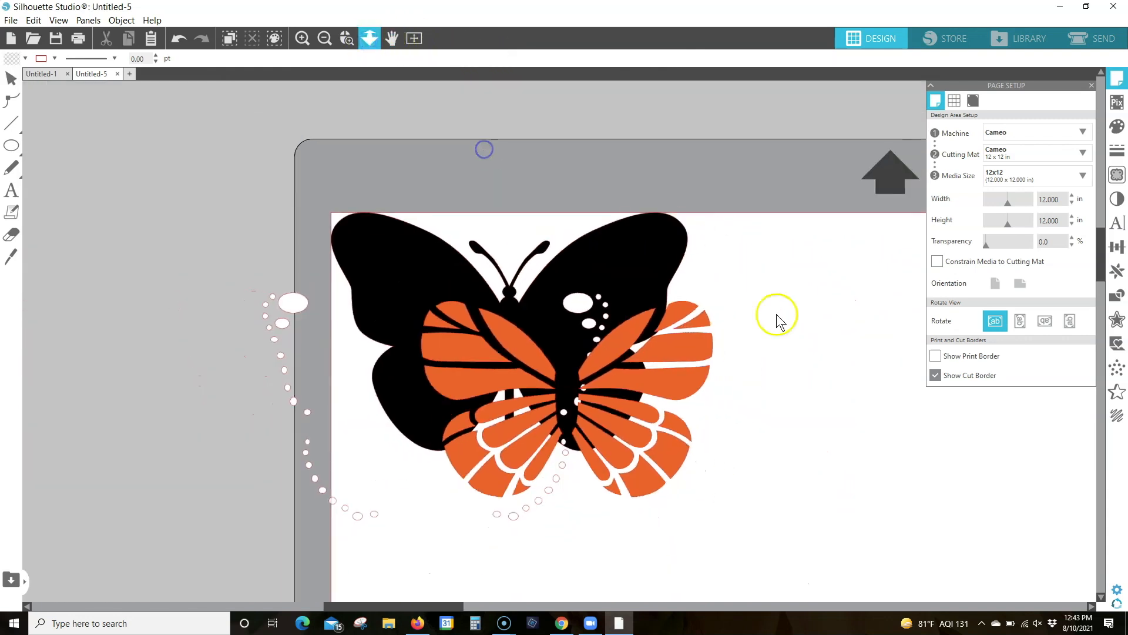
click(174, 40)
click(174, 40)
click(174, 40)
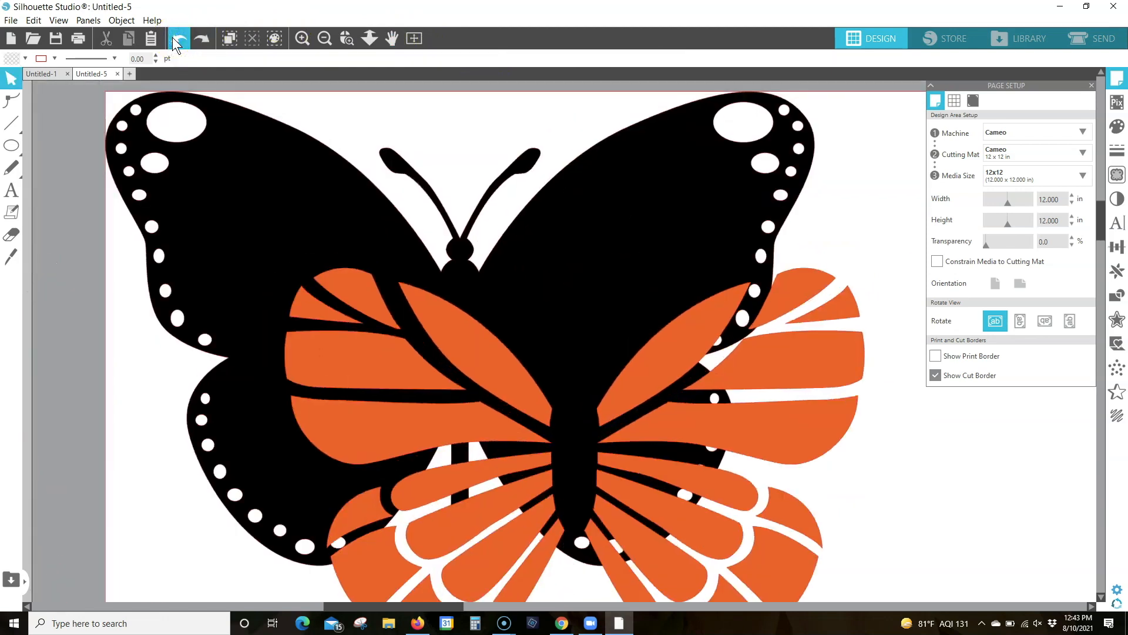
click(174, 40)
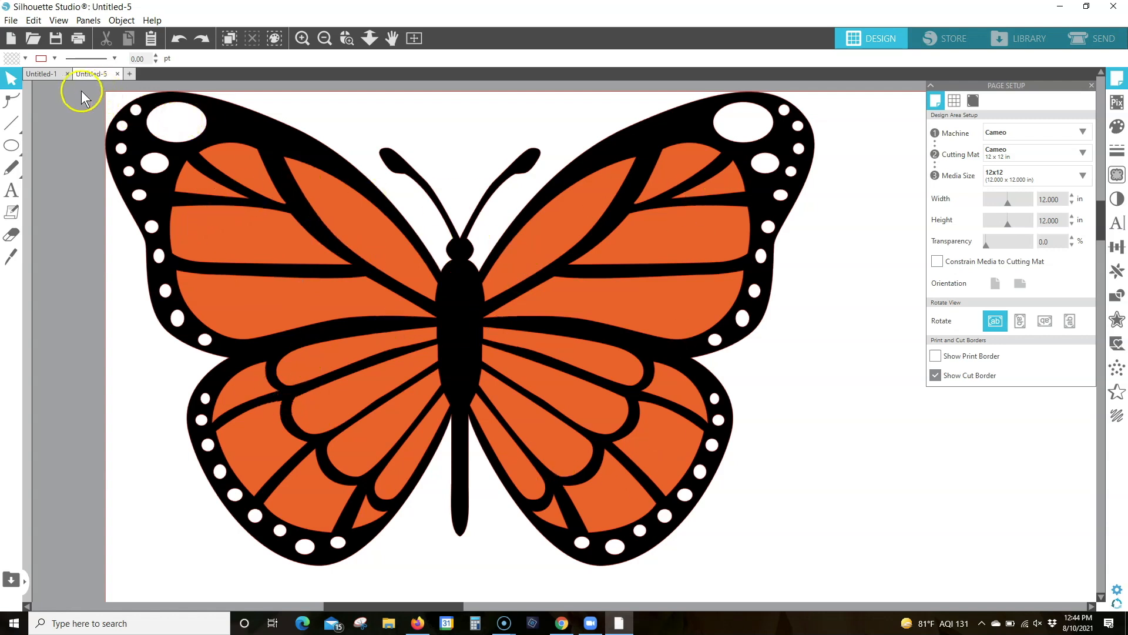
Group all the butterfly layers and move the group away from the page corner to about X 0.273 in, Y 0.463 in
click(171, 149)
drag(824, 559, 824, 571)
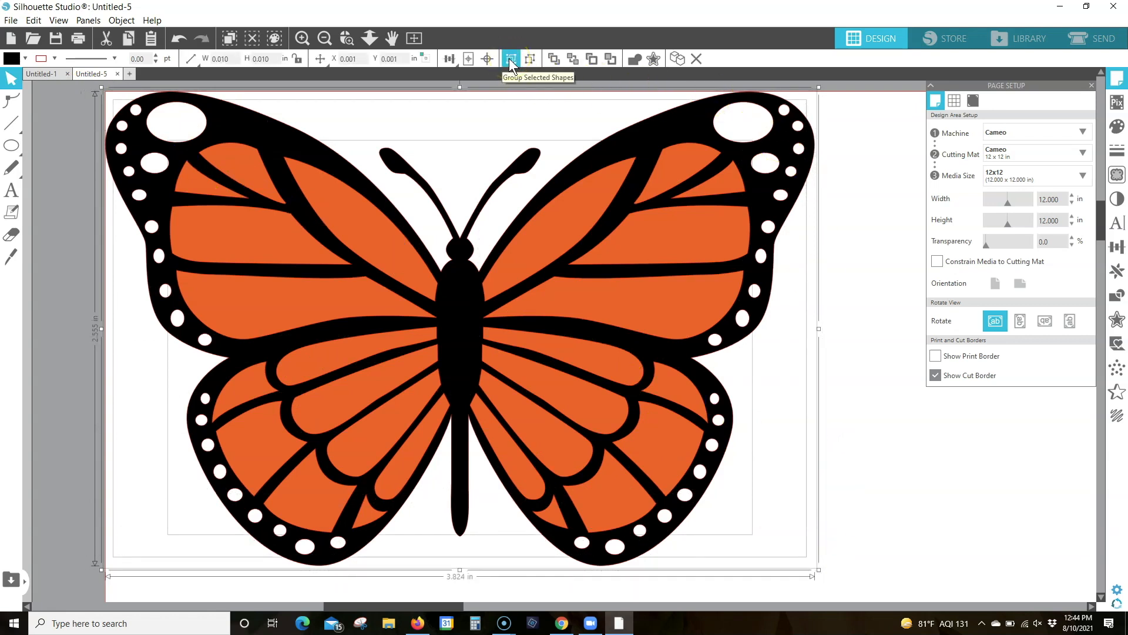
click(509, 58)
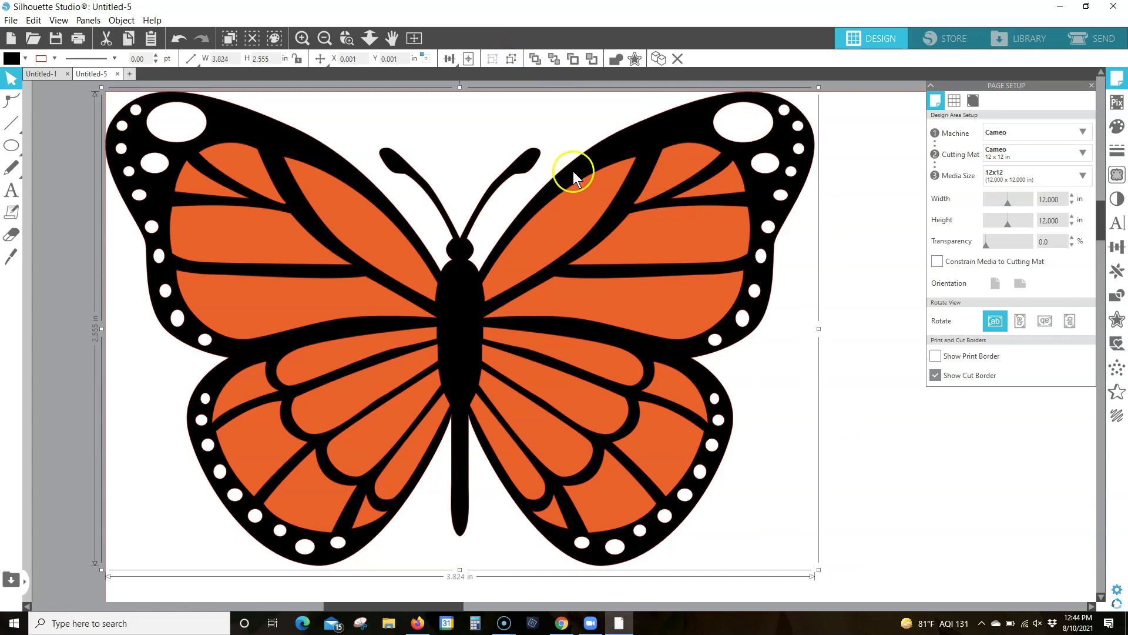
drag(556, 200, 587, 321)
click(423, 37)
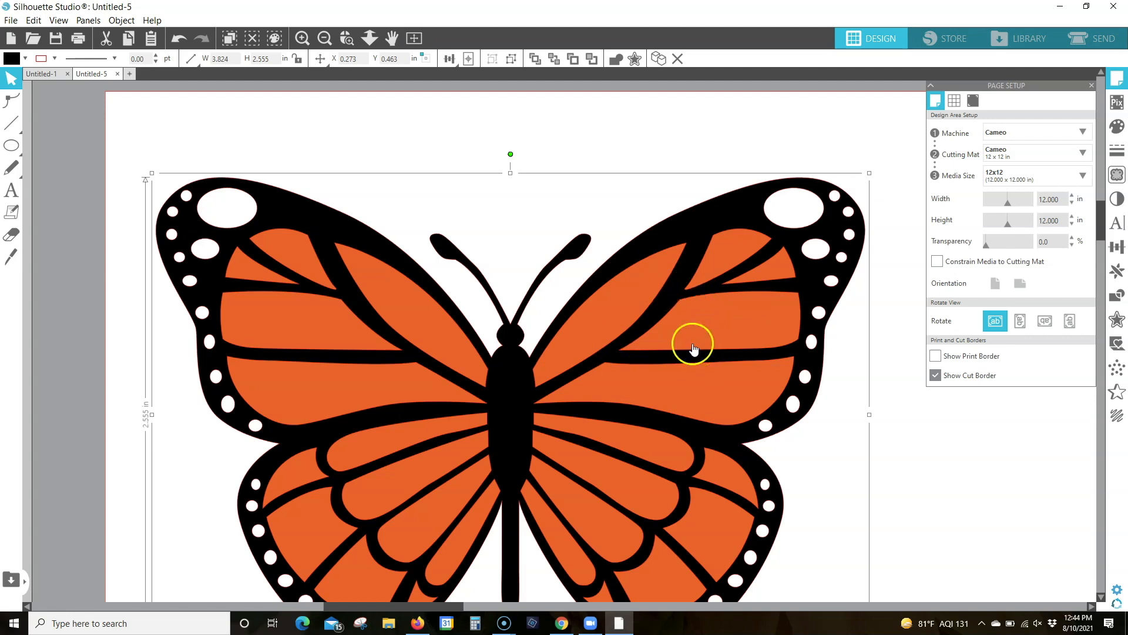
scroll(734, 342, down, 3)
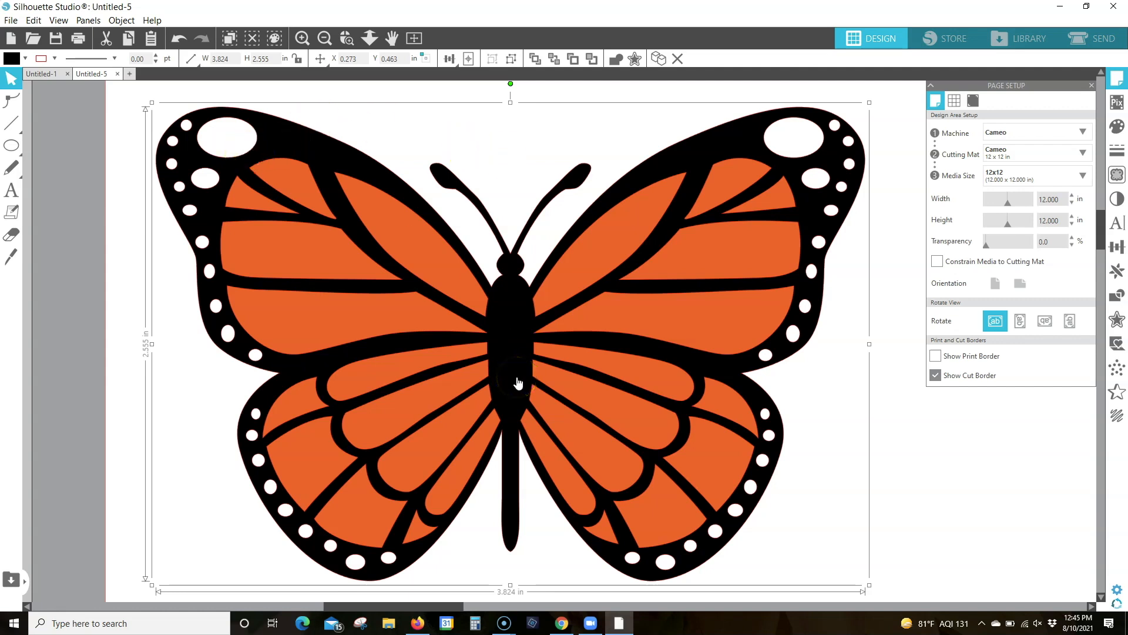
click(54, 57)
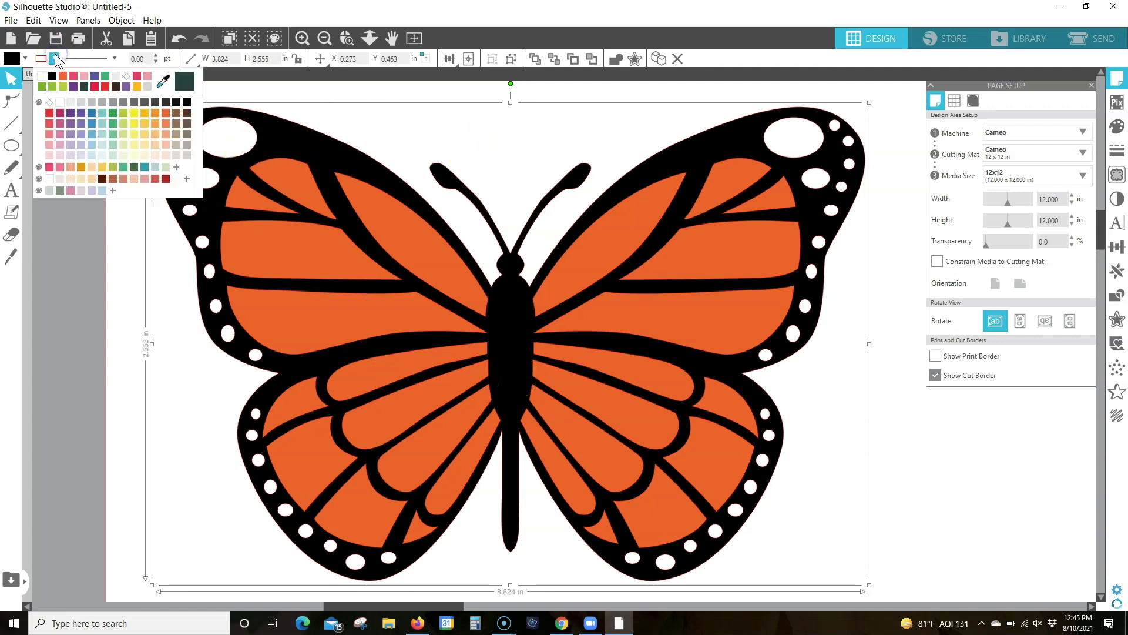
click(91, 258)
click(229, 238)
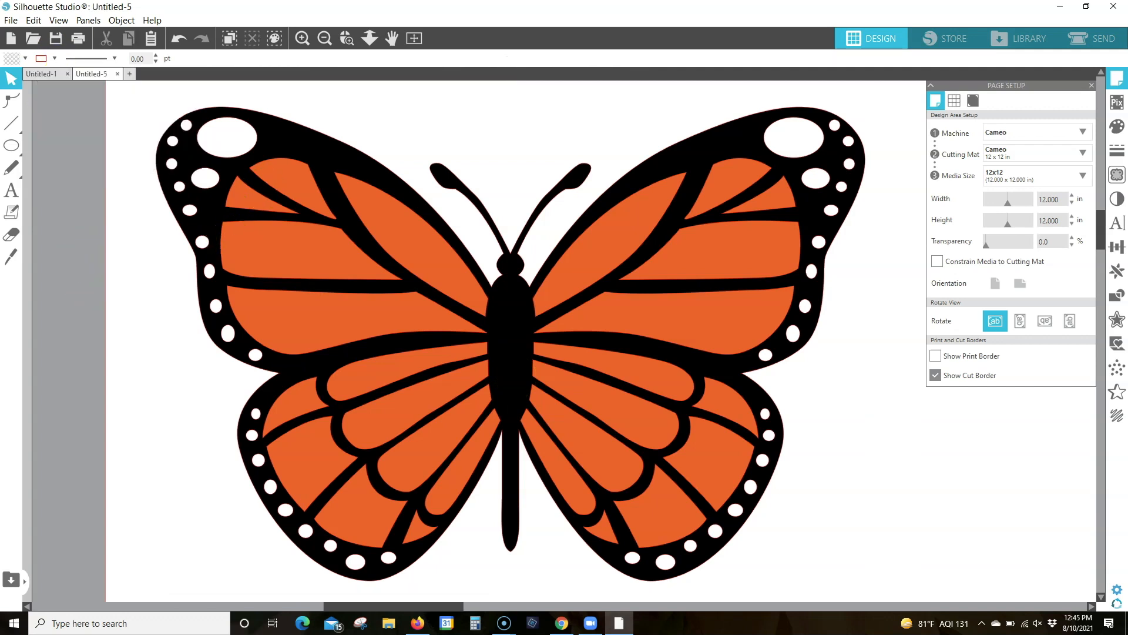
Lock the butterfly's aspect ratio, set its width to 7 in and move it fully onto the page at about X 0.974 in, Y 1.278 in
click(412, 37)
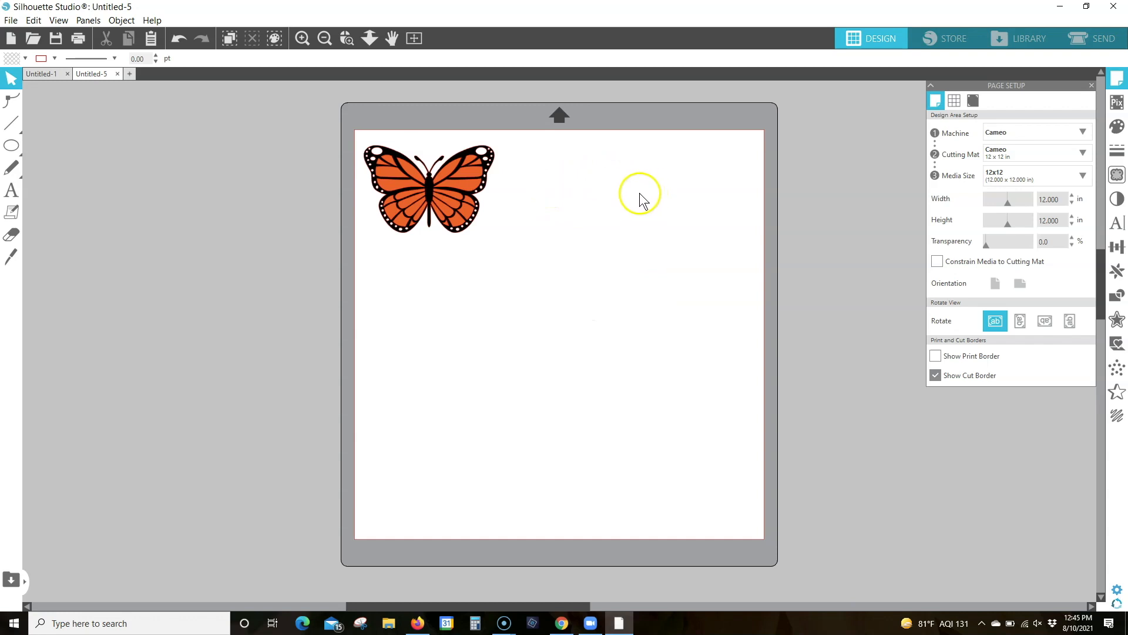
click(473, 213)
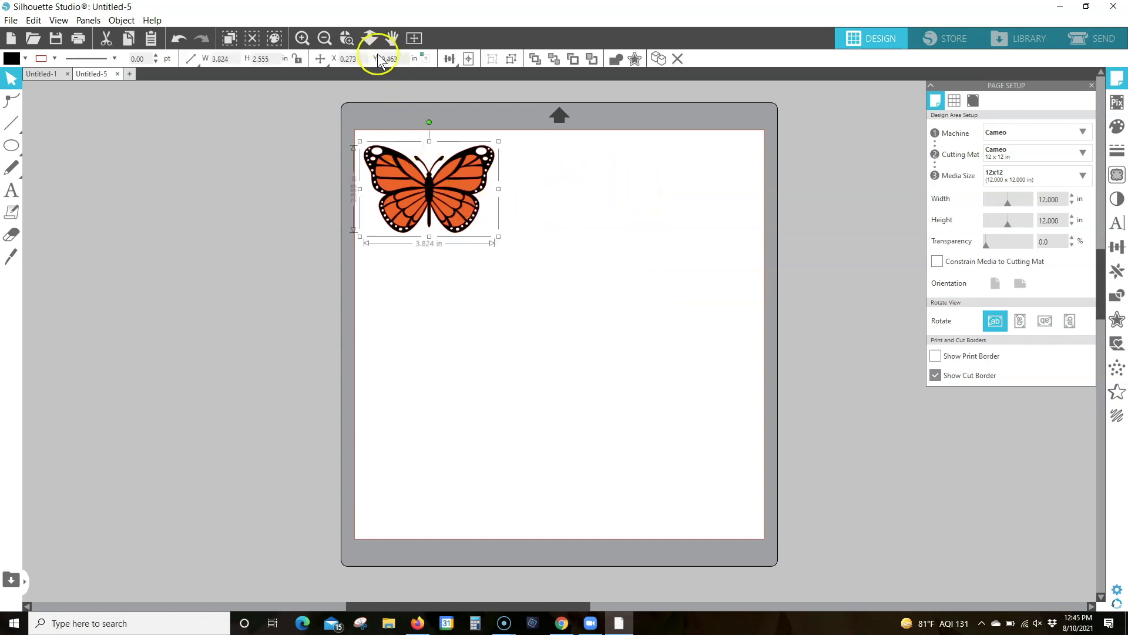
click(299, 59)
click(231, 58)
text(7)
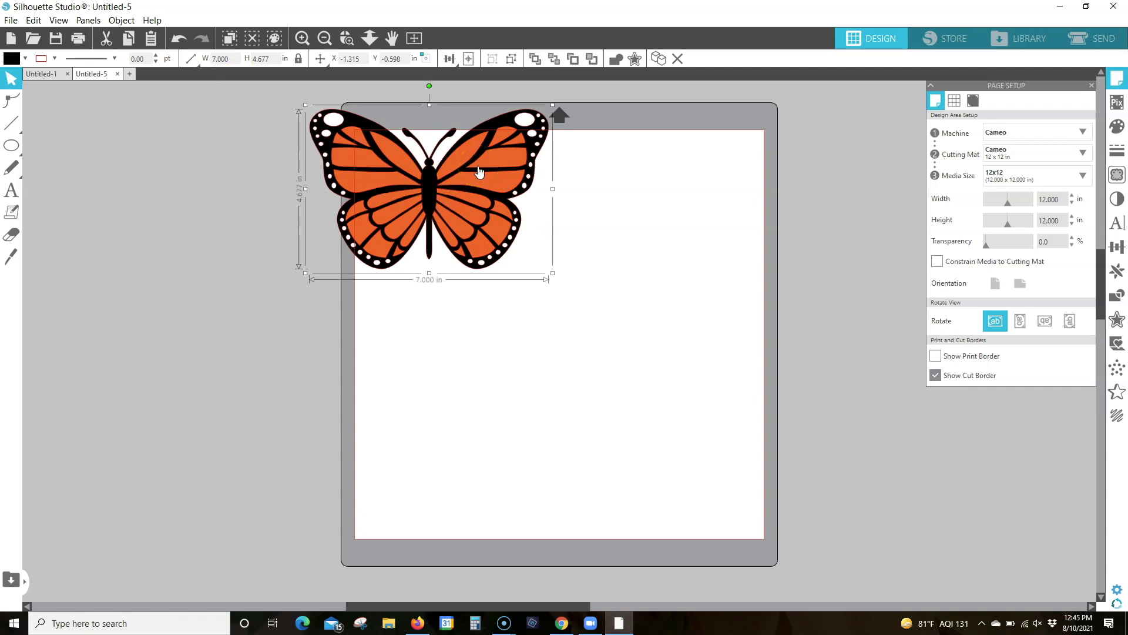
drag(479, 170, 556, 230)
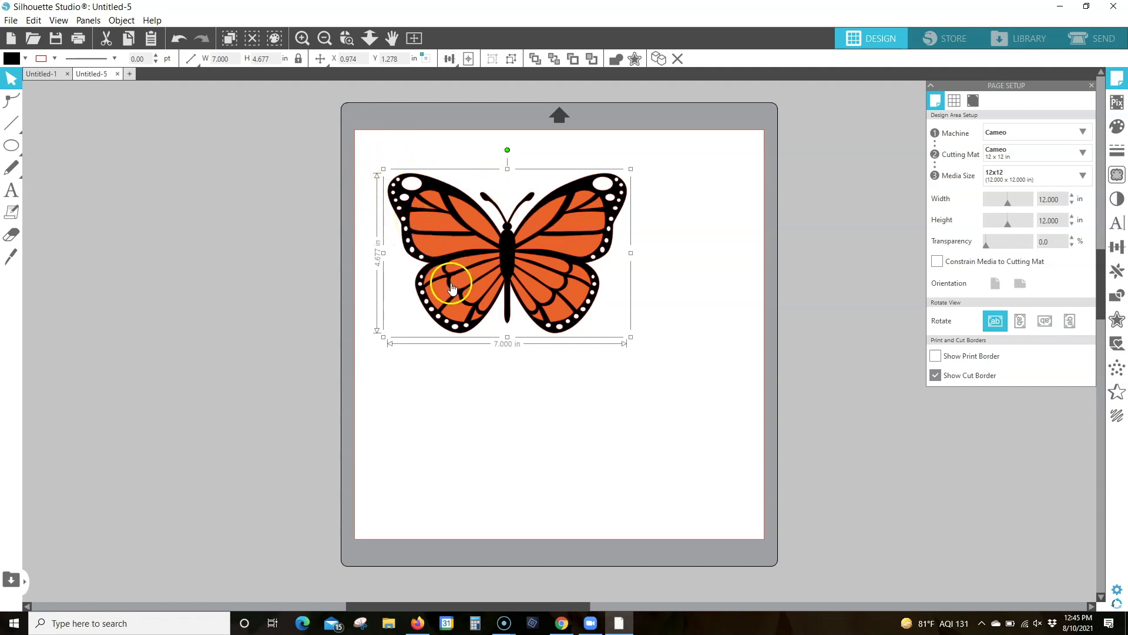
Merge the Crosshairs design from the library's User Designs folder into the butterfly document
click(694, 184)
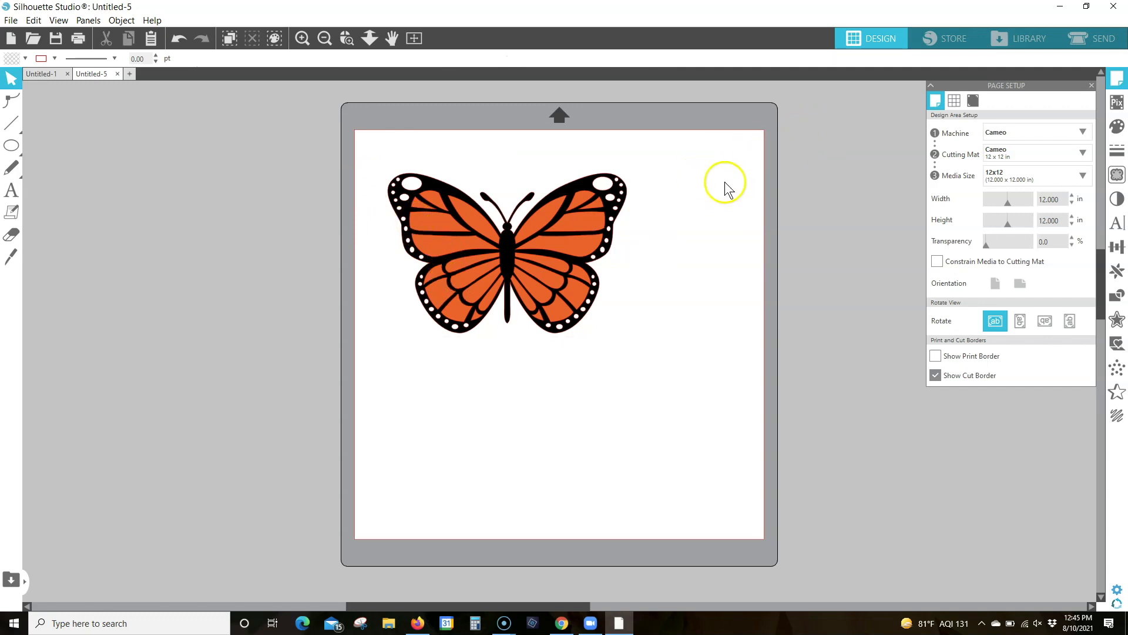
click(1028, 39)
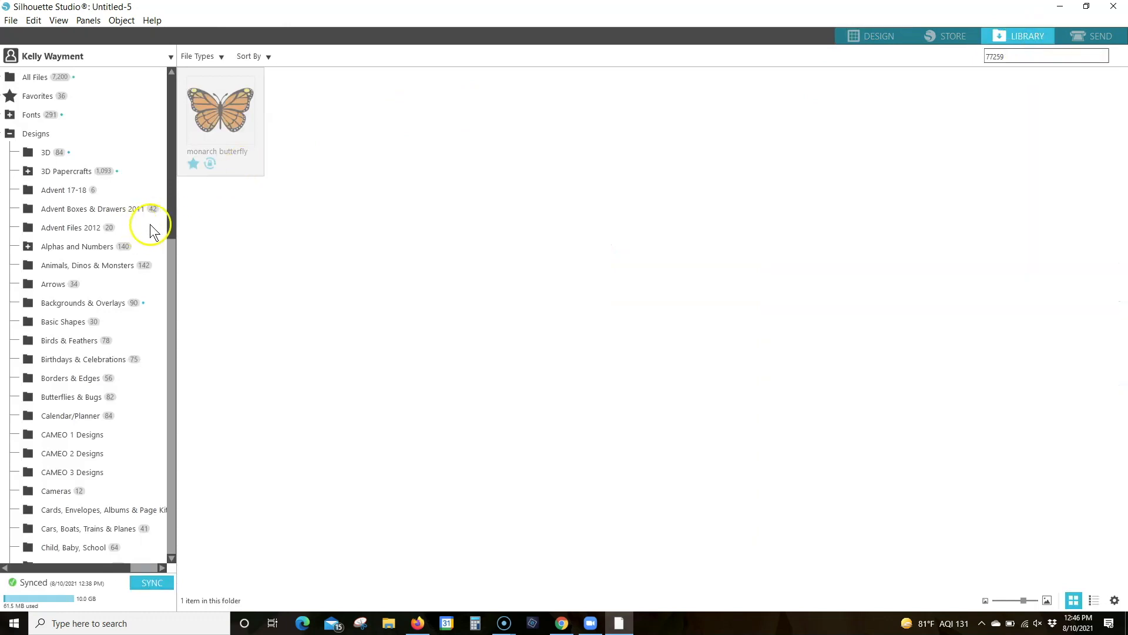
click(176, 298)
drag(177, 297, 169, 559)
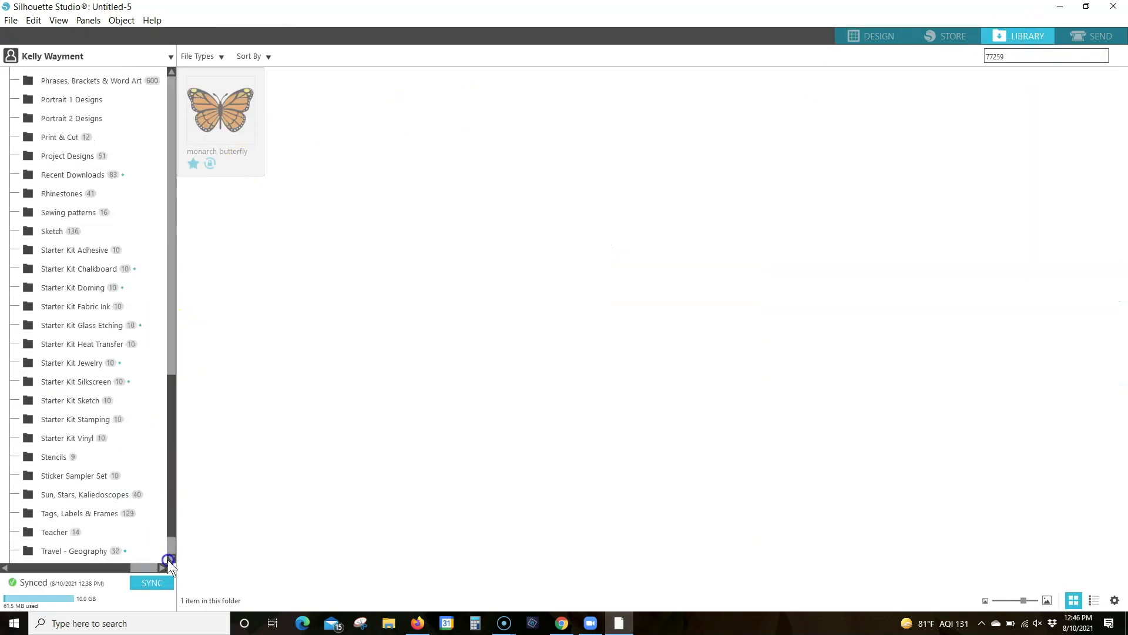
click(63, 517)
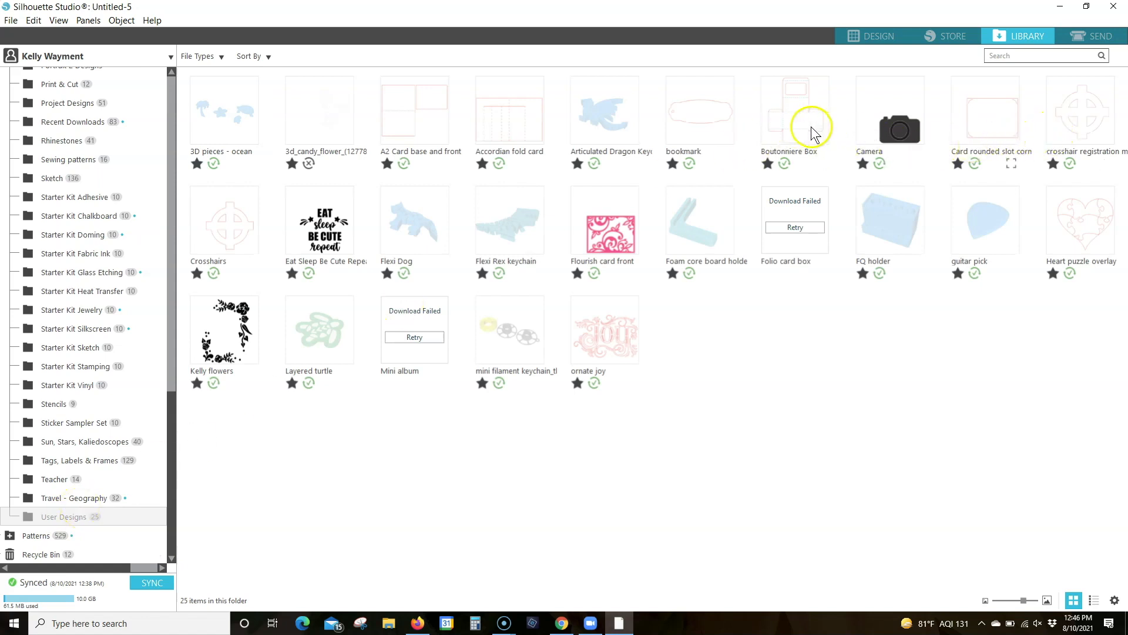
click(236, 239)
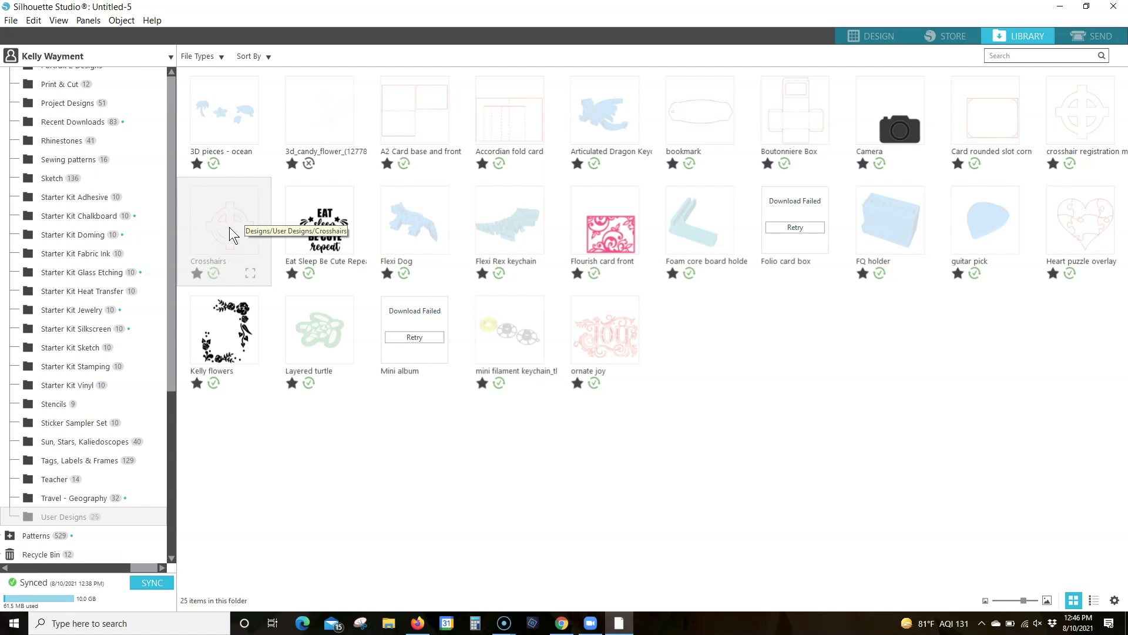
right_click(229, 229)
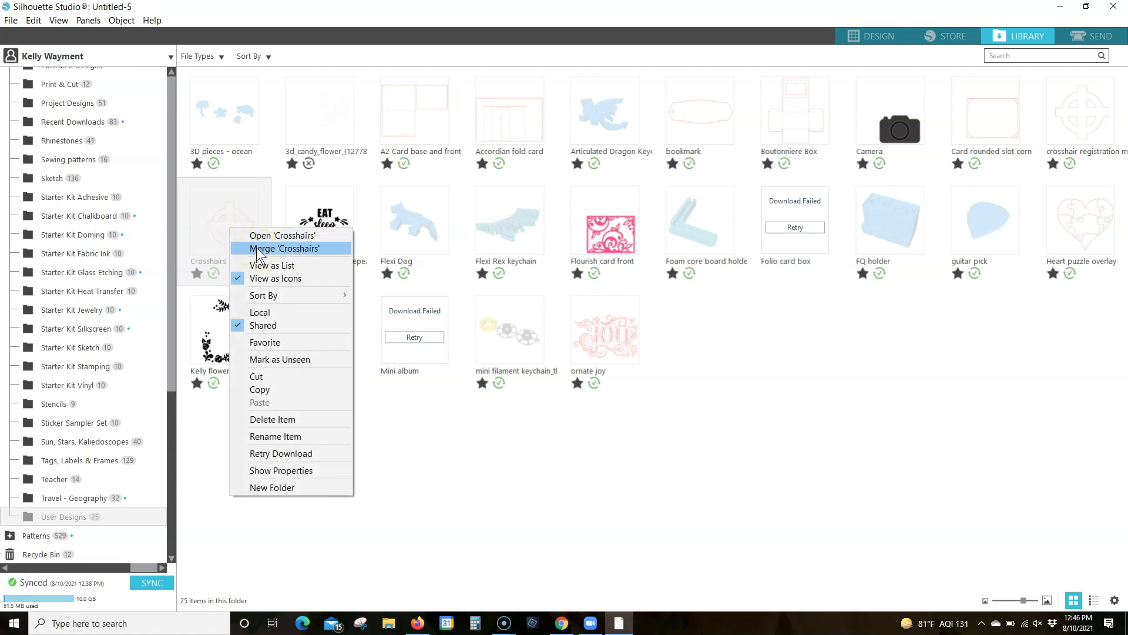
click(277, 247)
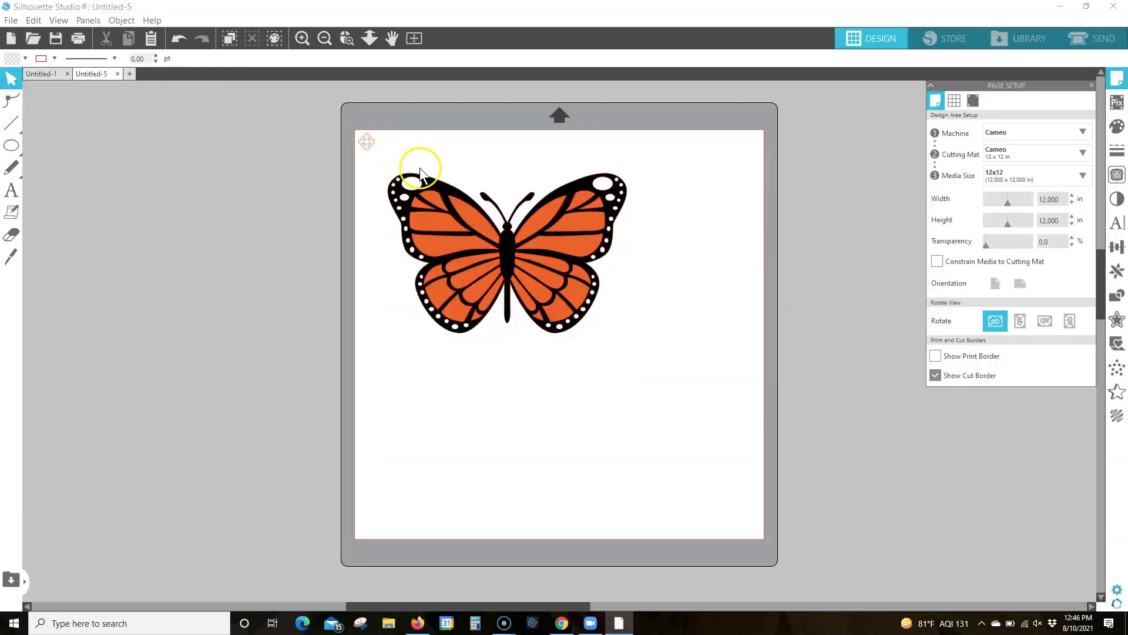
Place a copy of the crosshair level with the original at about X 3.942 in, Y 0.121 in
click(459, 231)
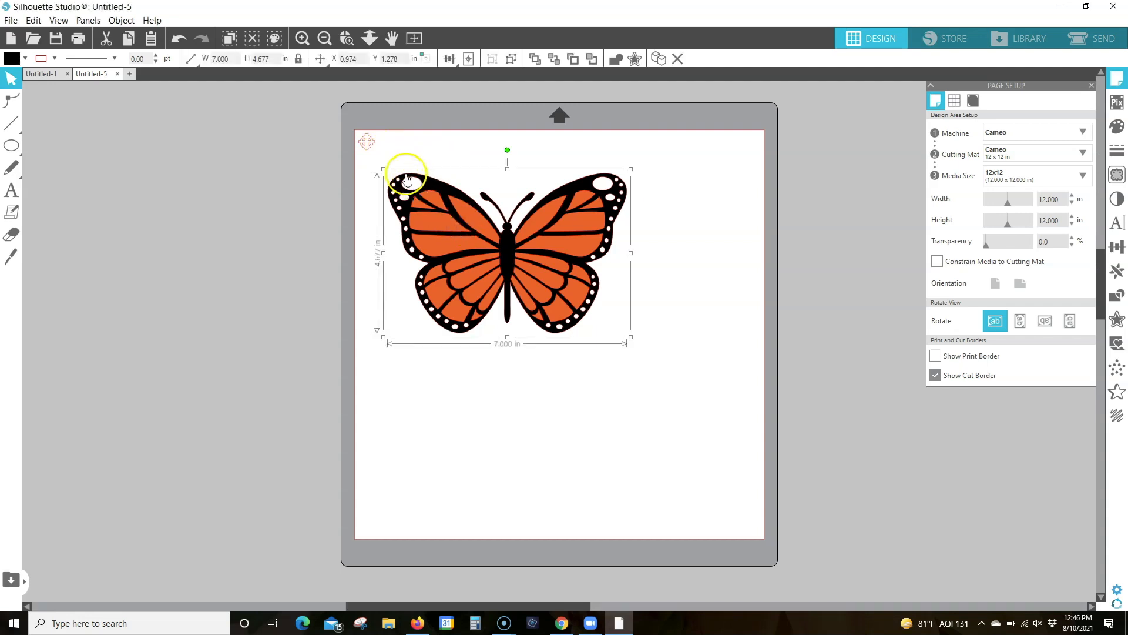
click(369, 144)
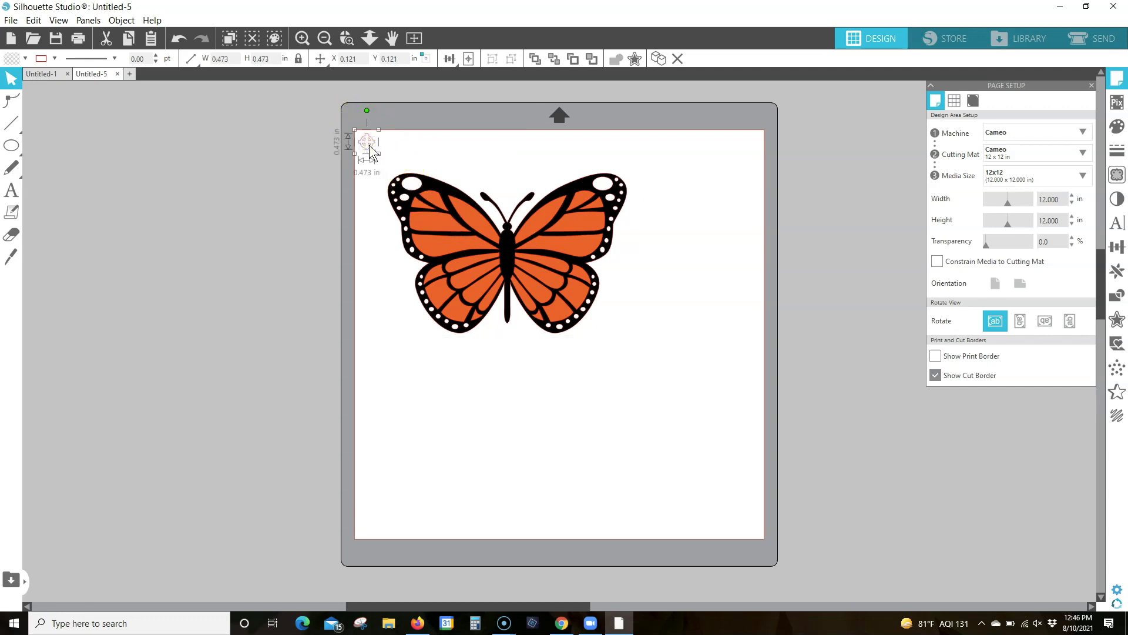
drag(370, 149, 503, 147)
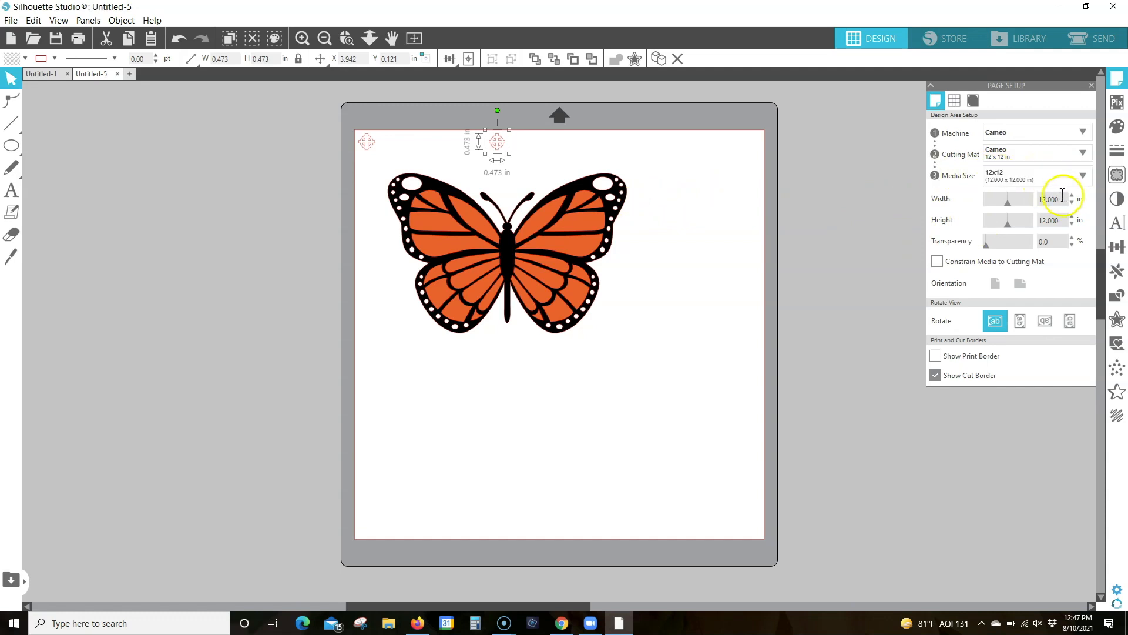
Set a custom page size 7.5 in wide and 6 in high
click(1005, 205)
text(7)
key(Return)
click(1046, 199)
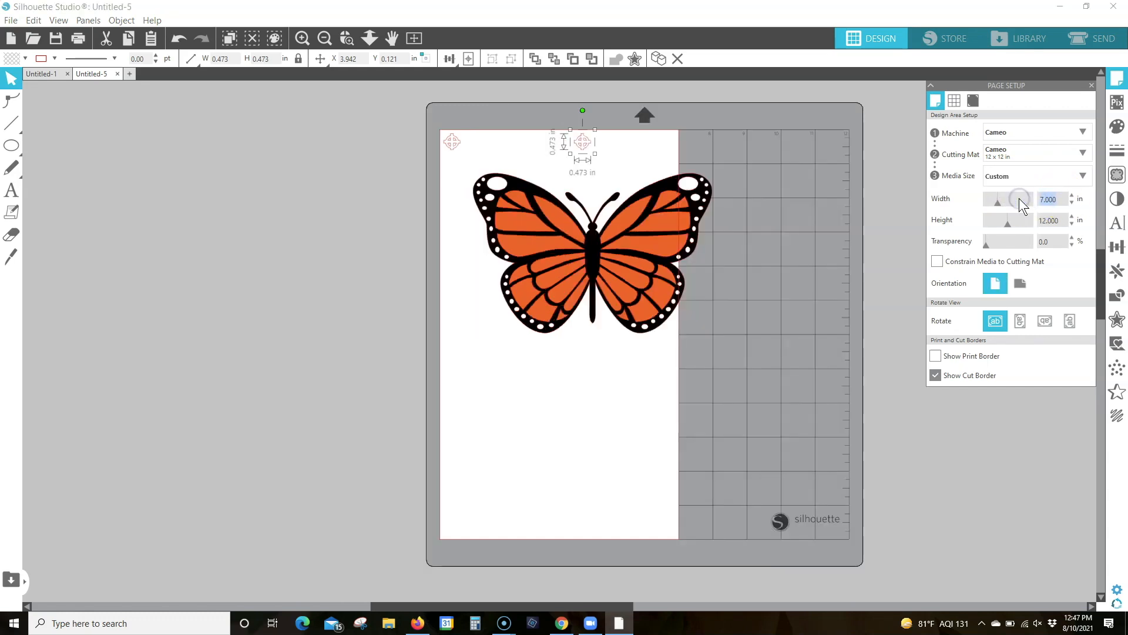
drag(1063, 221, 1011, 226)
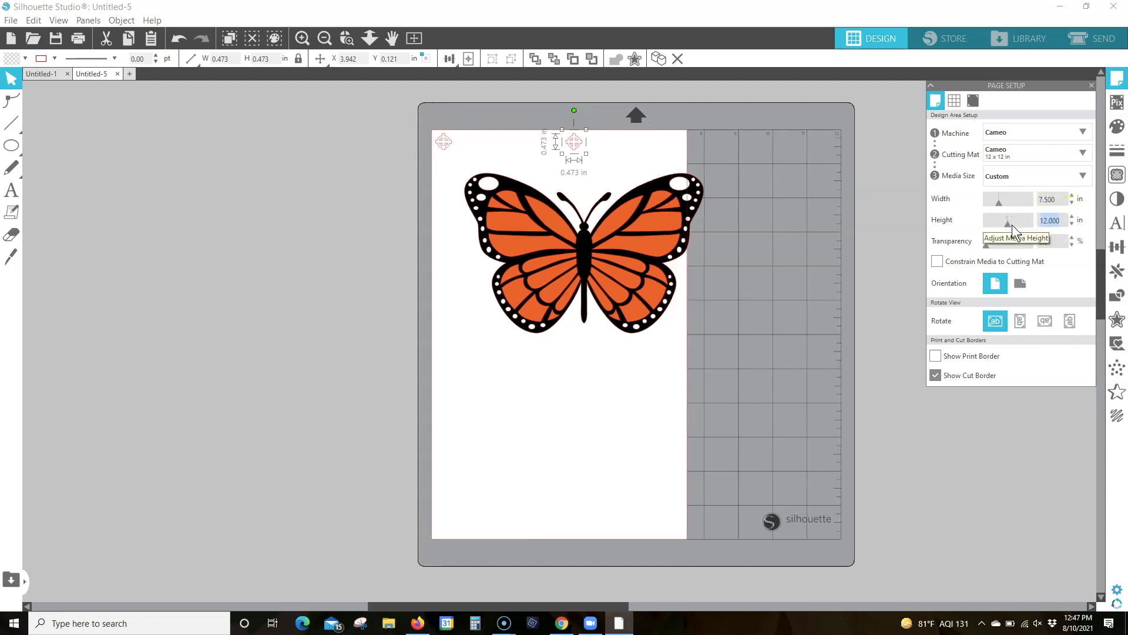
text(6)
key(Return)
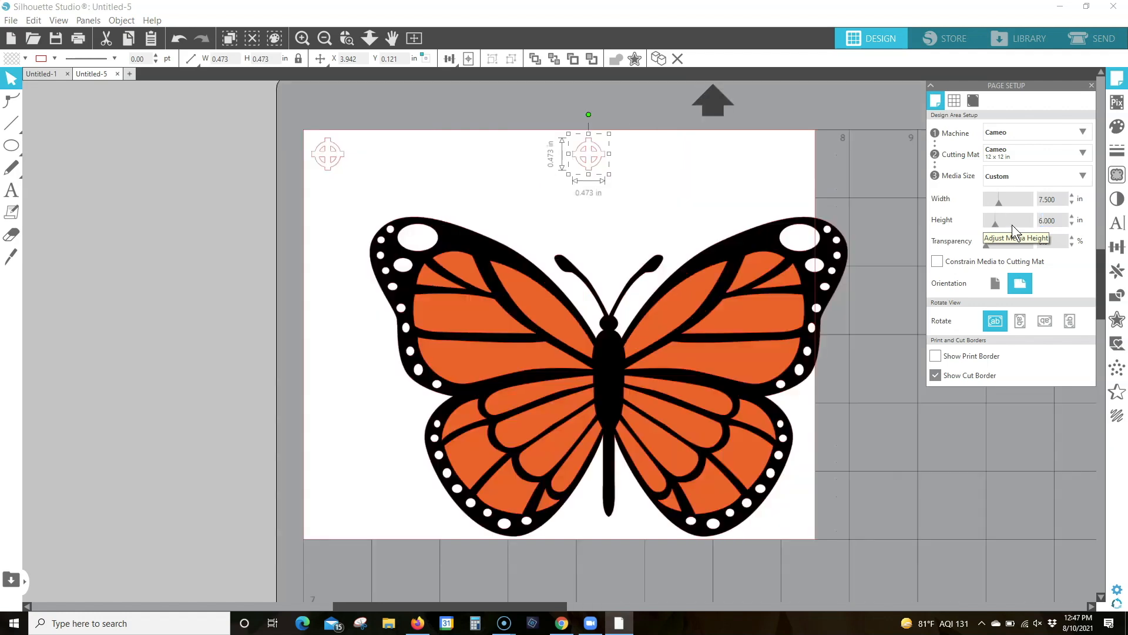
Move the butterfly fully onto the page and place one crosshair above each upper wing
drag(642, 330, 587, 305)
drag(327, 151, 354, 162)
drag(737, 163, 759, 156)
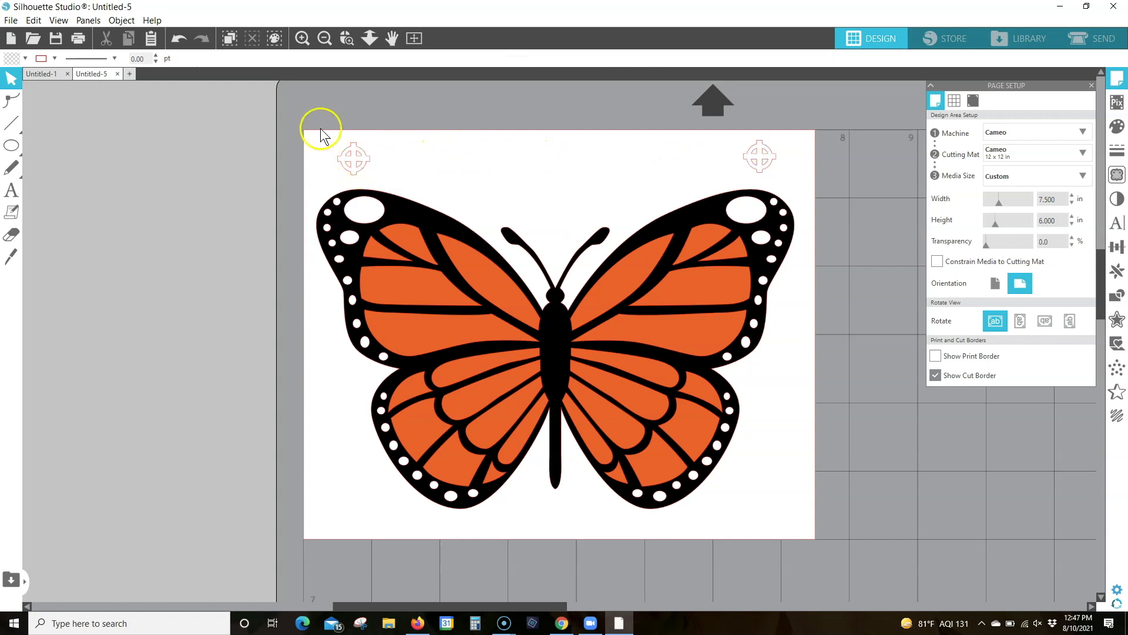
Align the two crosshairs with each other using Align Middle and group them
drag(314, 126, 792, 169)
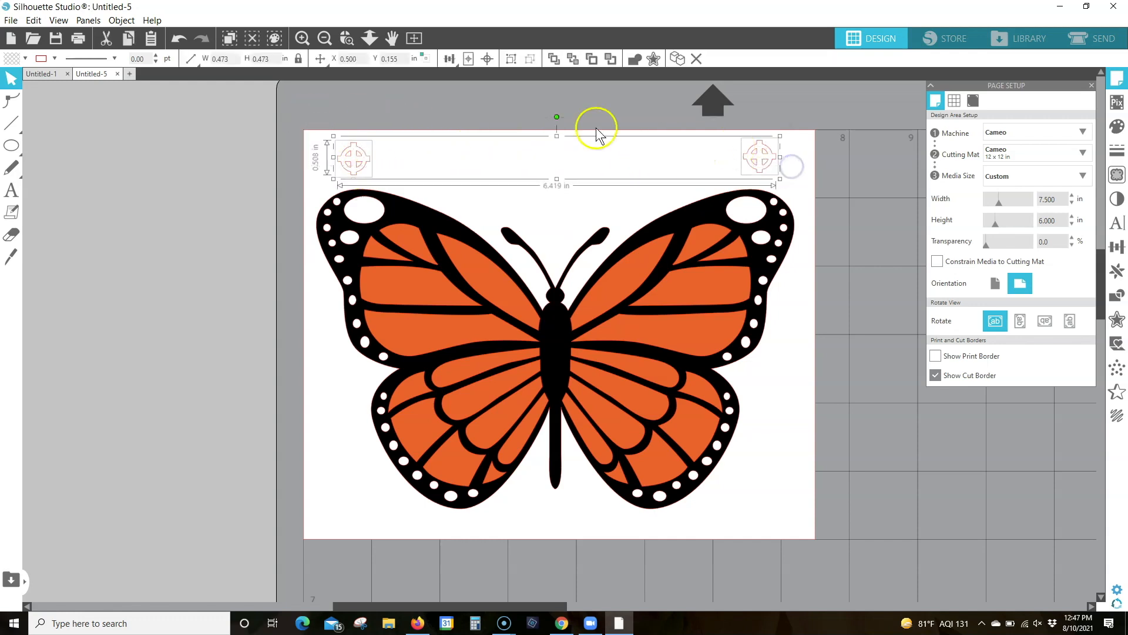
click(449, 59)
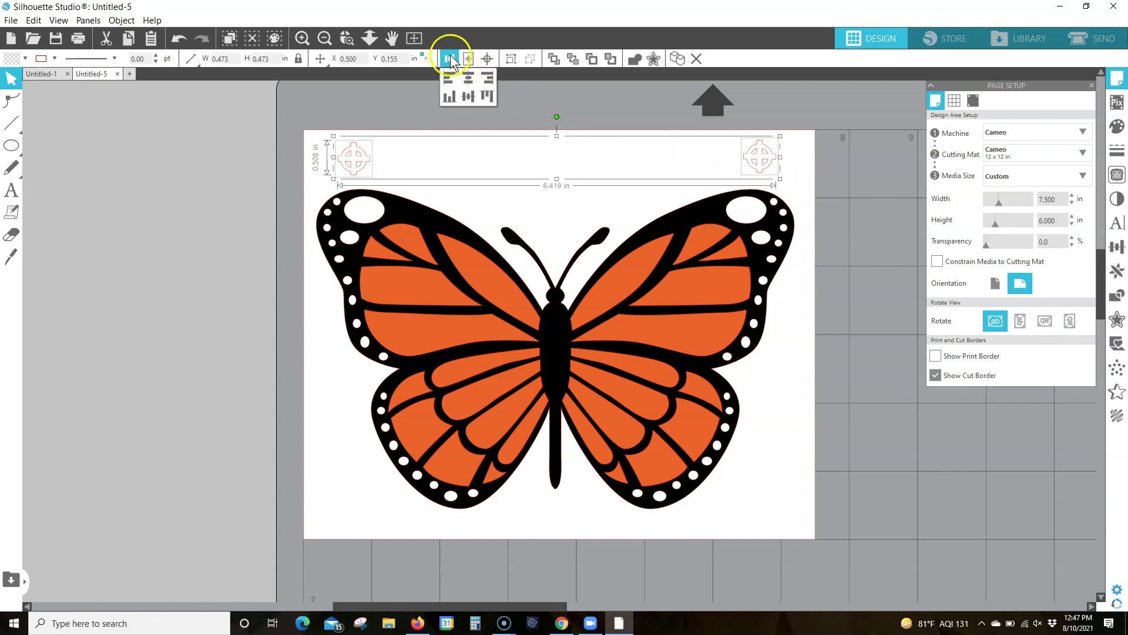
click(470, 95)
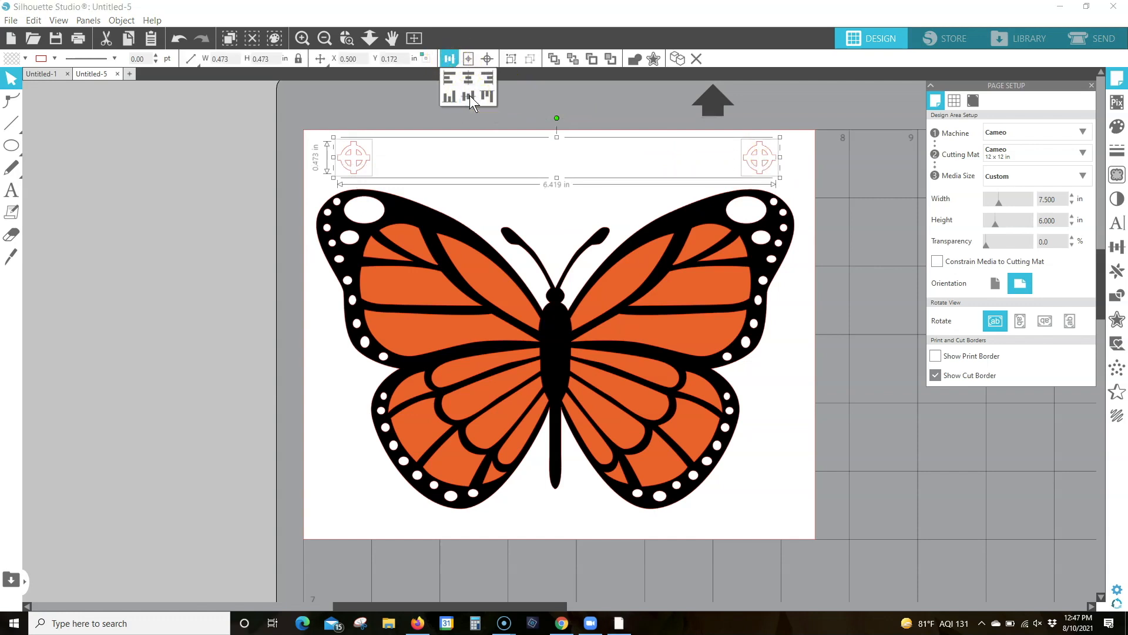
click(511, 58)
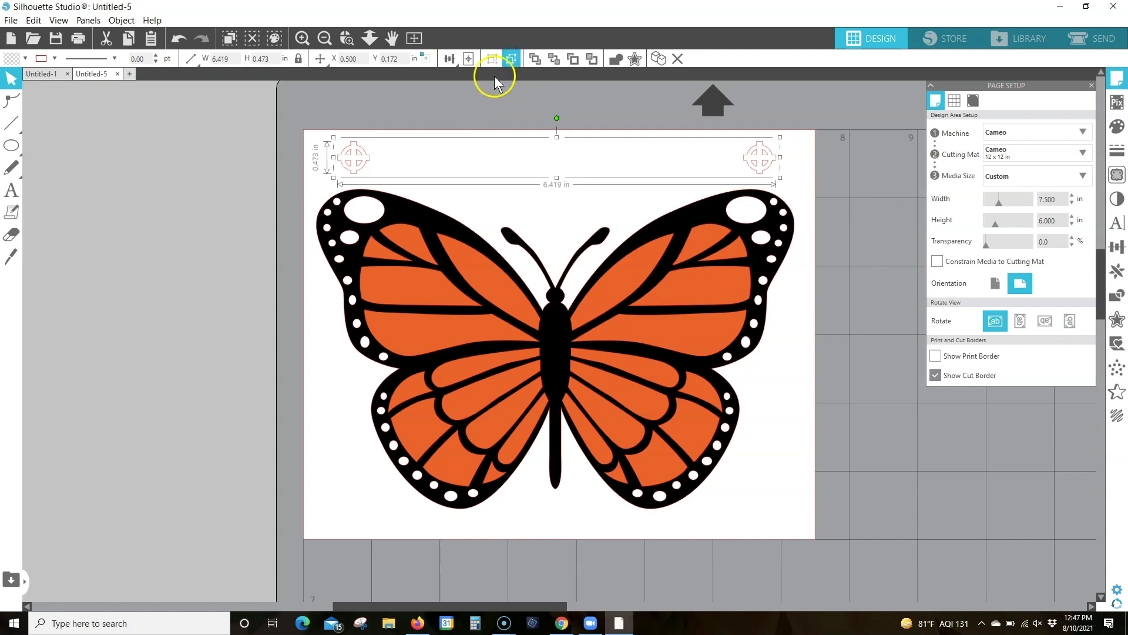
Centre the crosshair pair horizontally over the butterfly with Align Center and clear the selection
drag(307, 120, 799, 522)
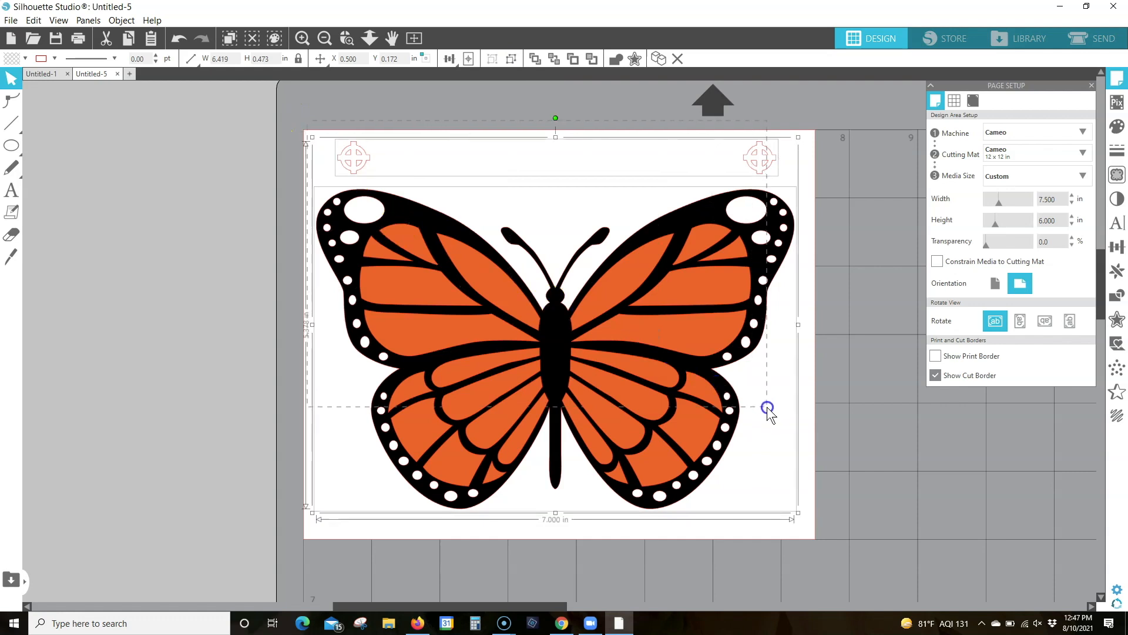
click(449, 58)
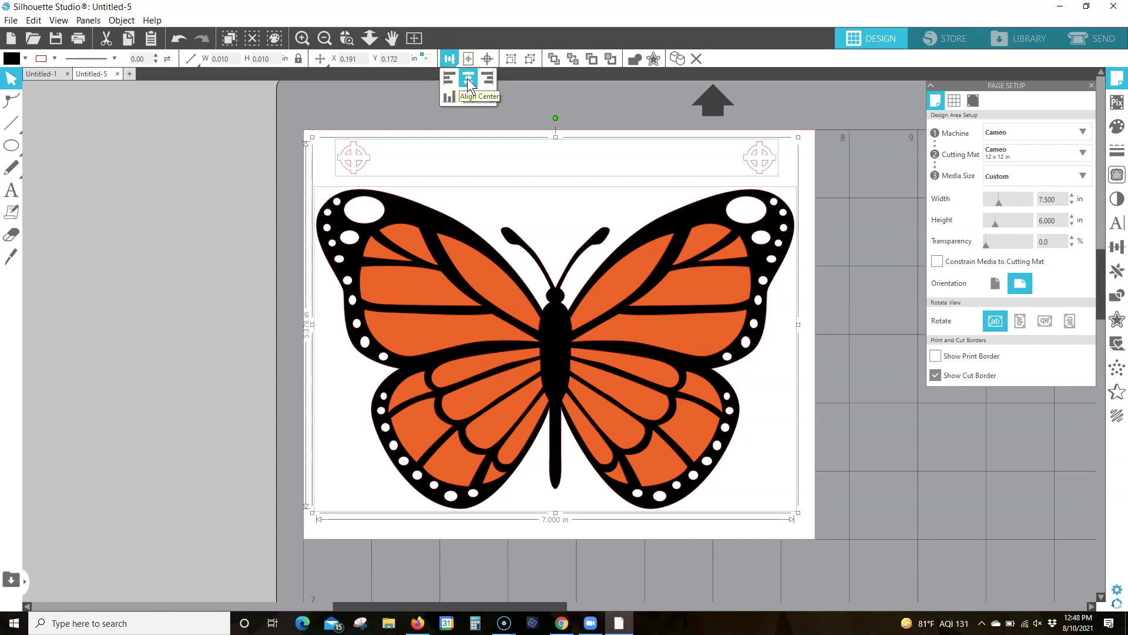
click(468, 80)
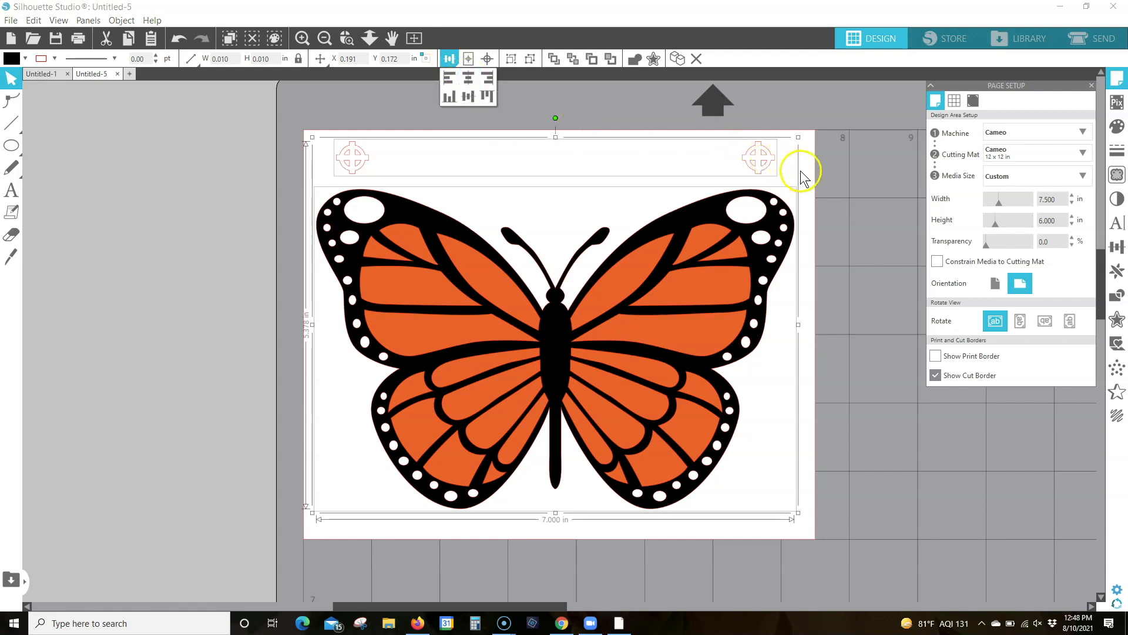
click(779, 176)
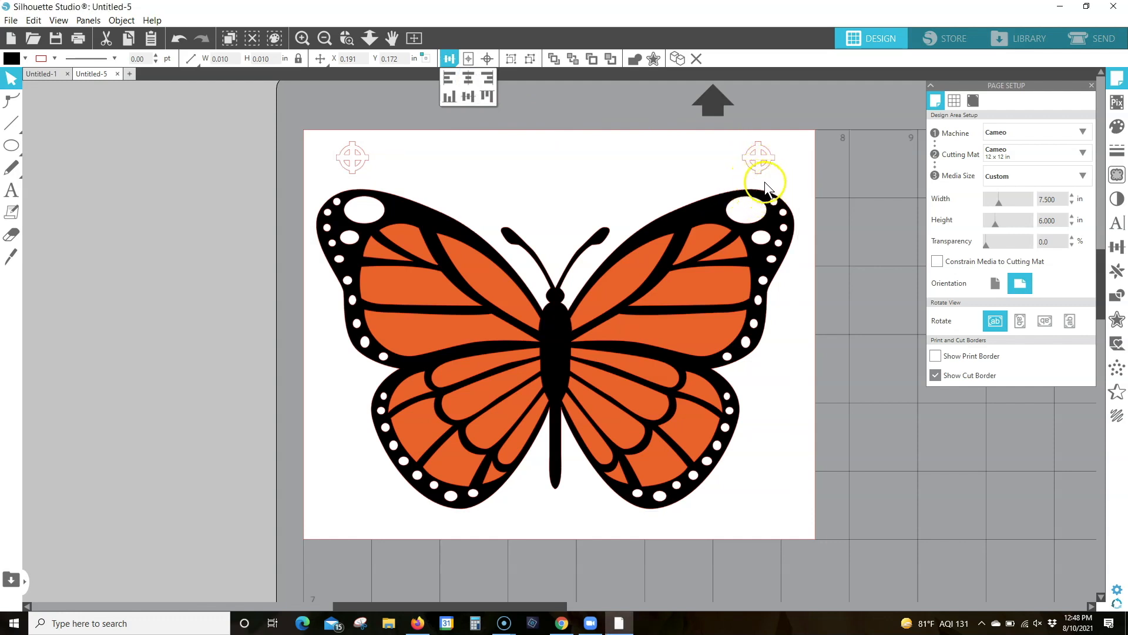
click(758, 181)
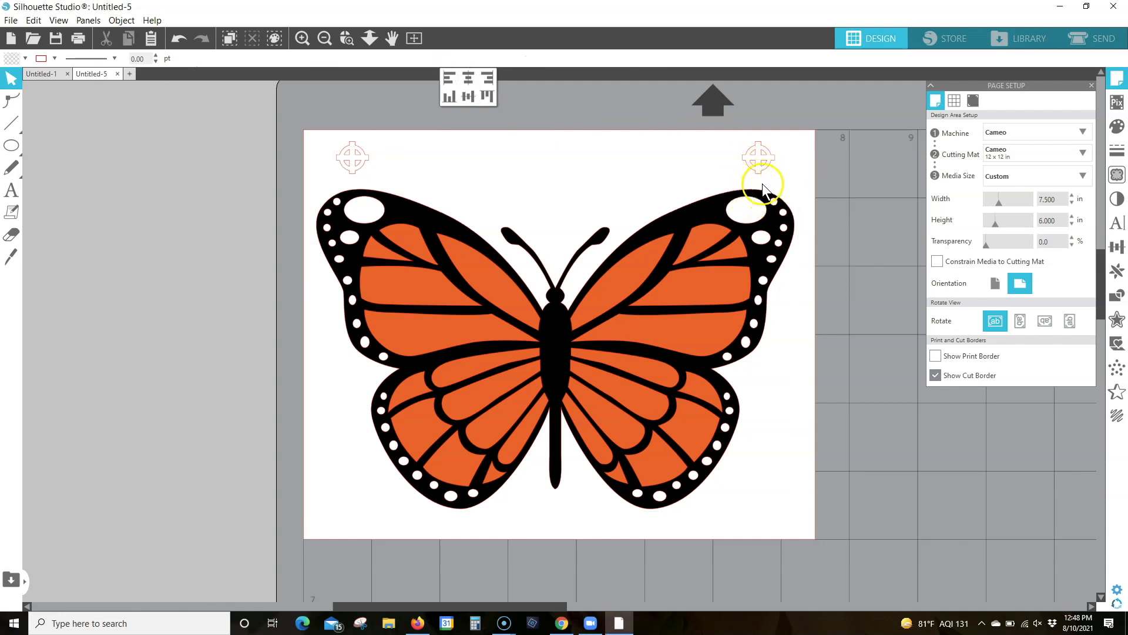
Nudge the butterfly down to about Y 1.054 in to widen its gap from the crosshairs
click(584, 322)
key(Down)
key(Down)
key(Down)
key(Down)
key(Down)
key(Down)
key(Down)
key(Down)
key(Down)
key(Down)
key(Down)
key(Down)
key(Down)
key(Down)
key(Down)
key(Down)
key(Down)
key(Down)
key(Down)
key(Down)
key(Down)
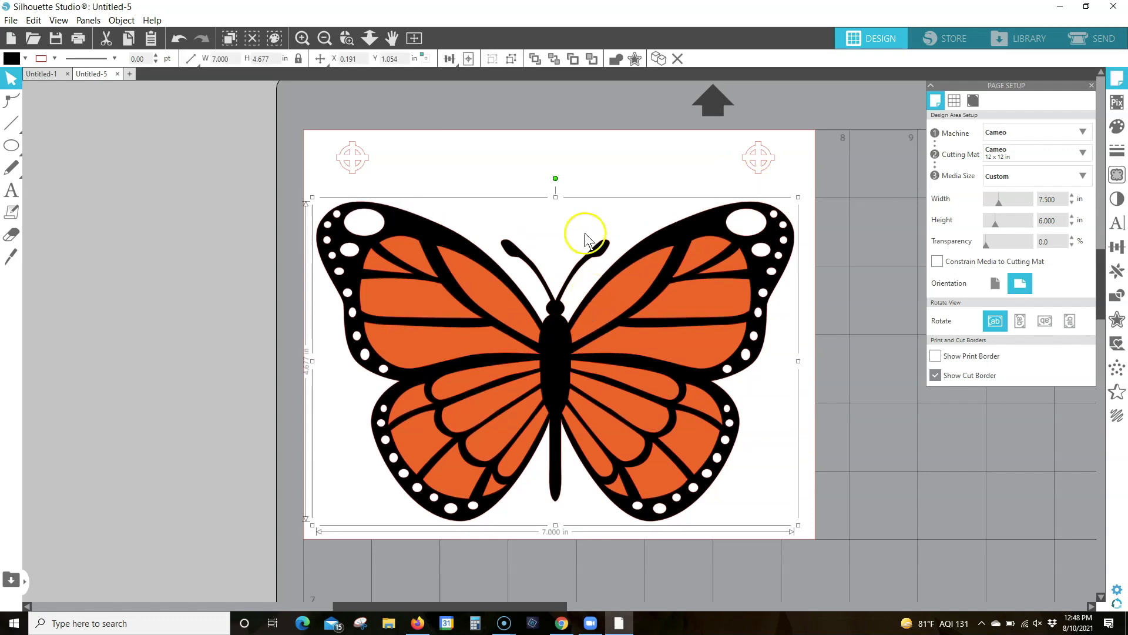
Nudge the crosshair pair down to about Y 0.207 in
click(468, 150)
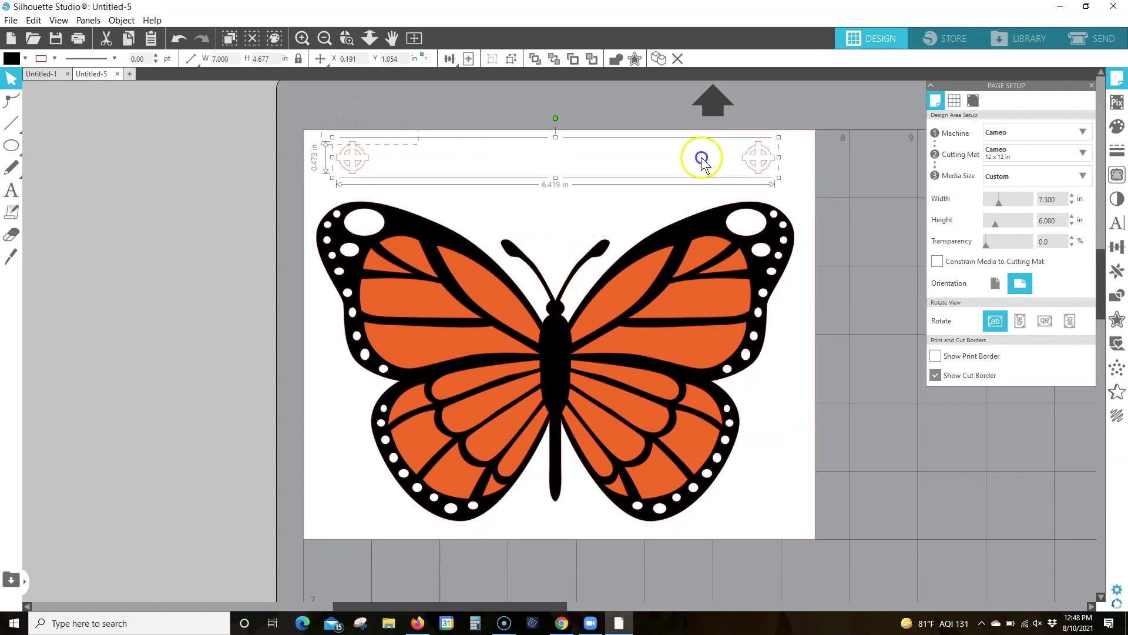
key(Down)
key(Down)
key(Down)
key(Down)
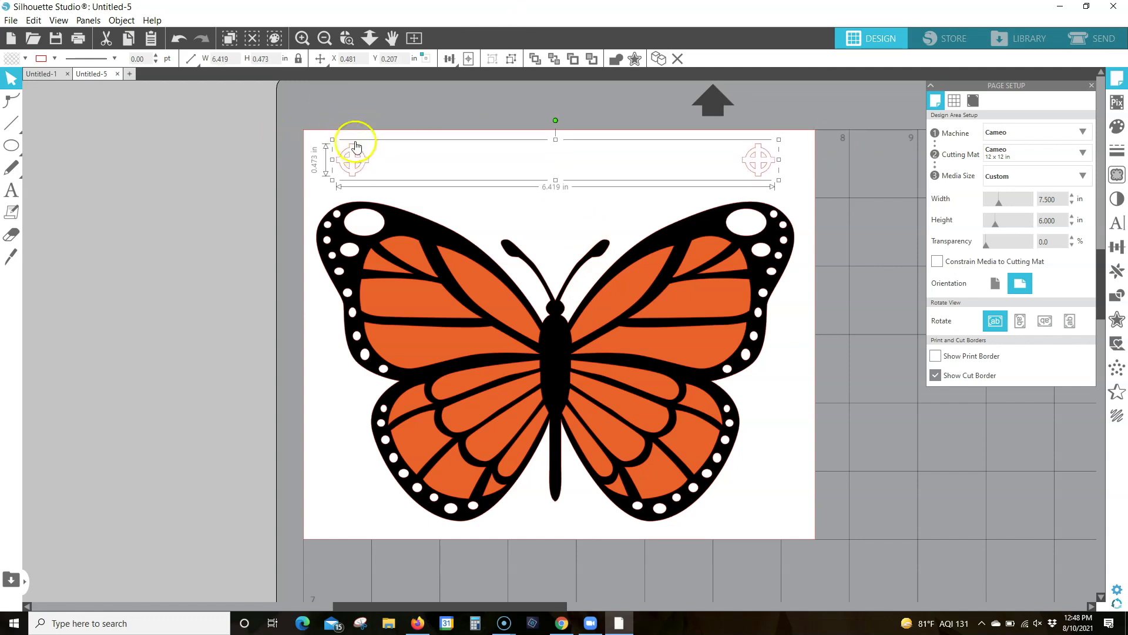
click(859, 152)
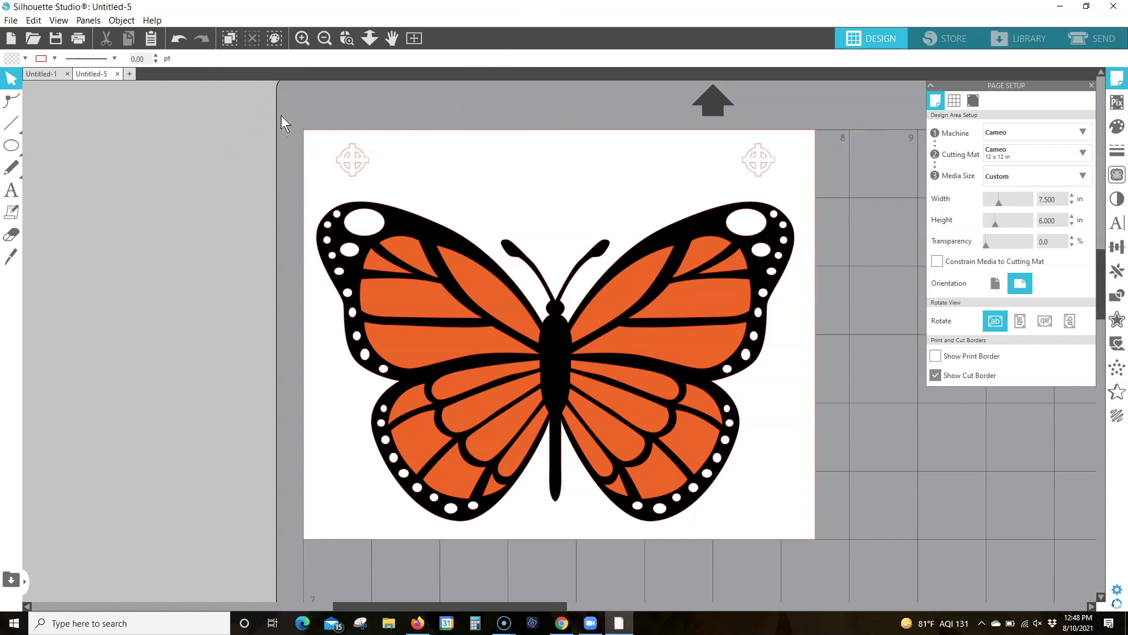
Group the butterfly with both crosshairs and centre the group on the page
drag(281, 115, 855, 527)
click(510, 59)
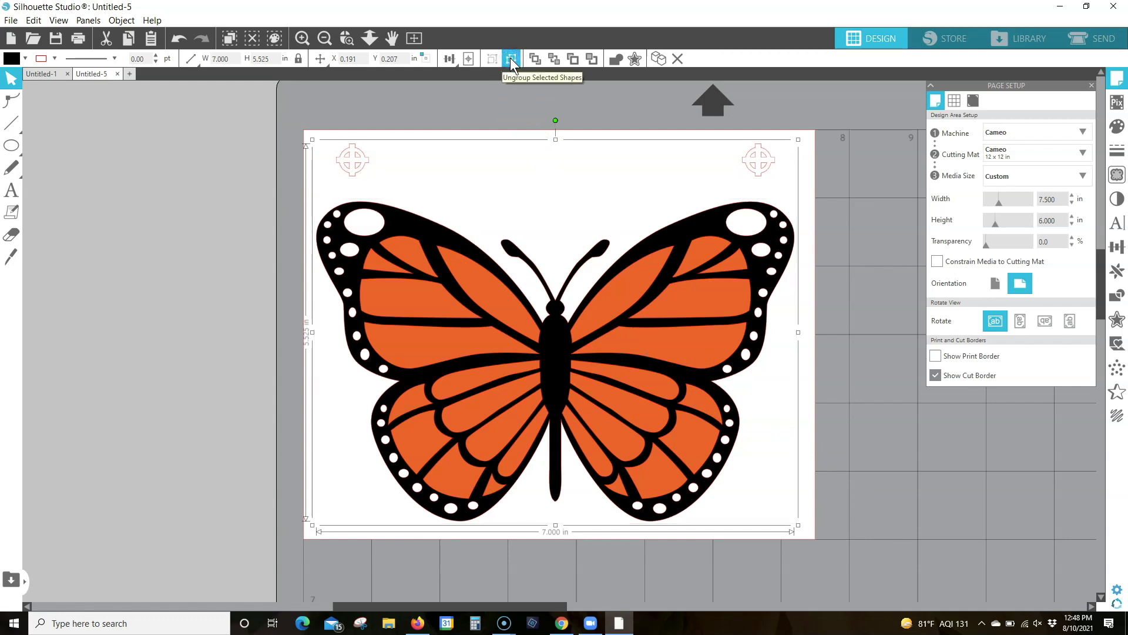
click(468, 59)
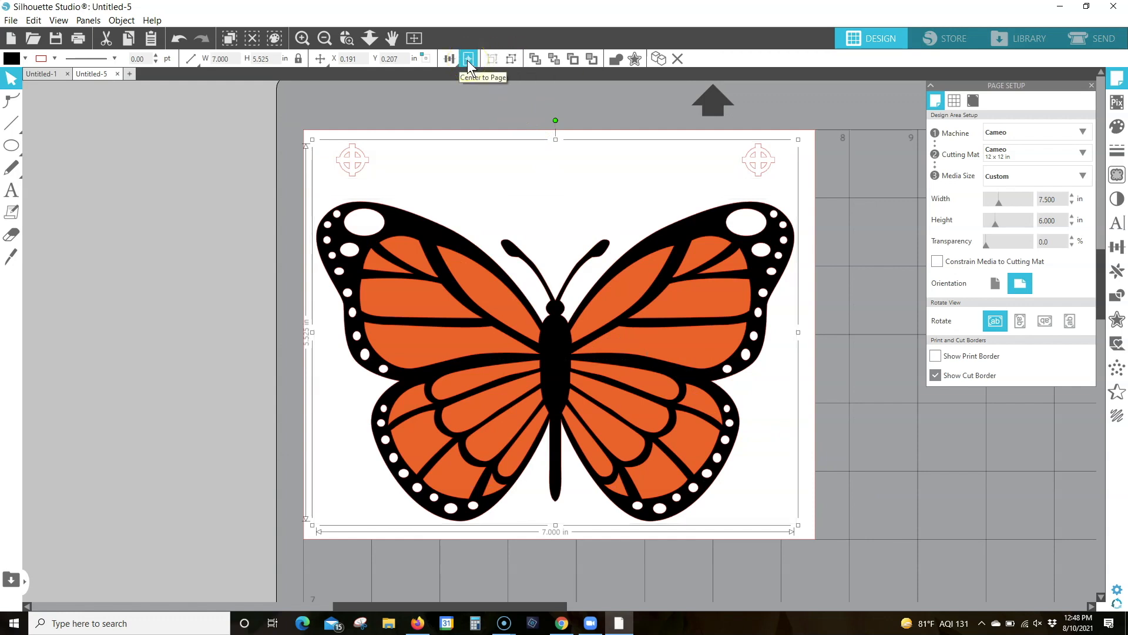
click(468, 59)
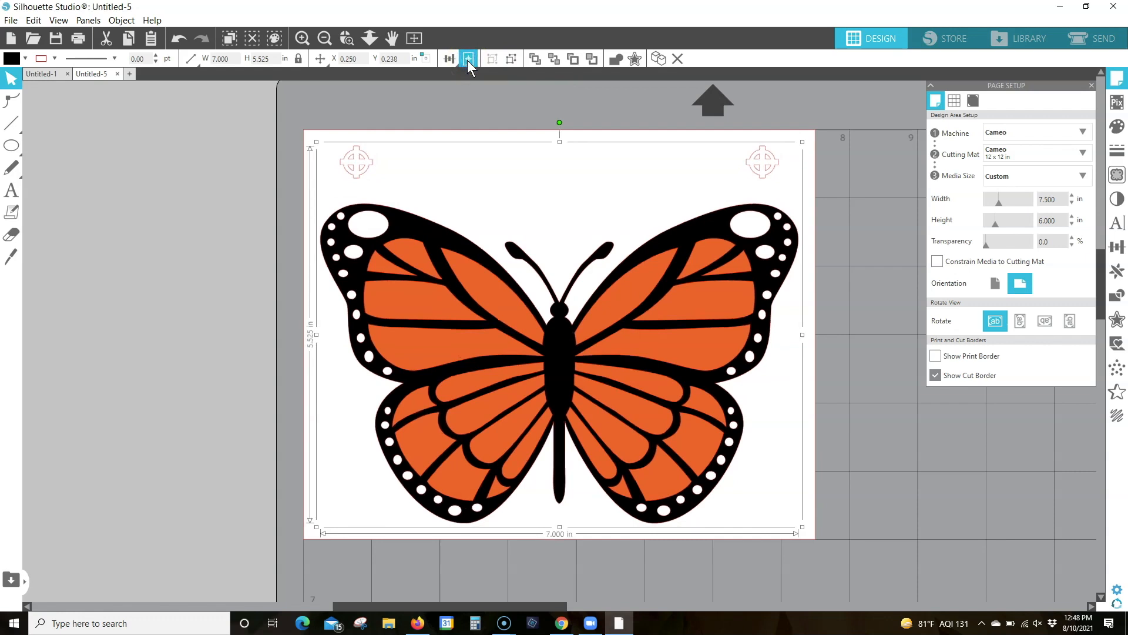
click(862, 139)
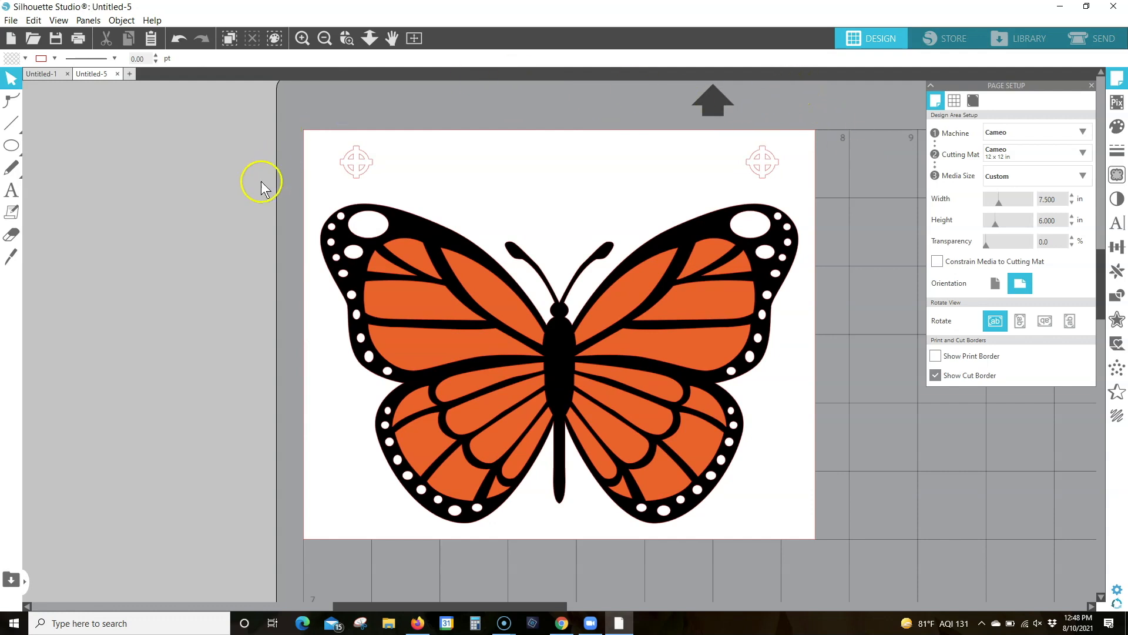
Add the letter B as 72 pt Arial text and move it into the page's lower-left corner
click(11, 191)
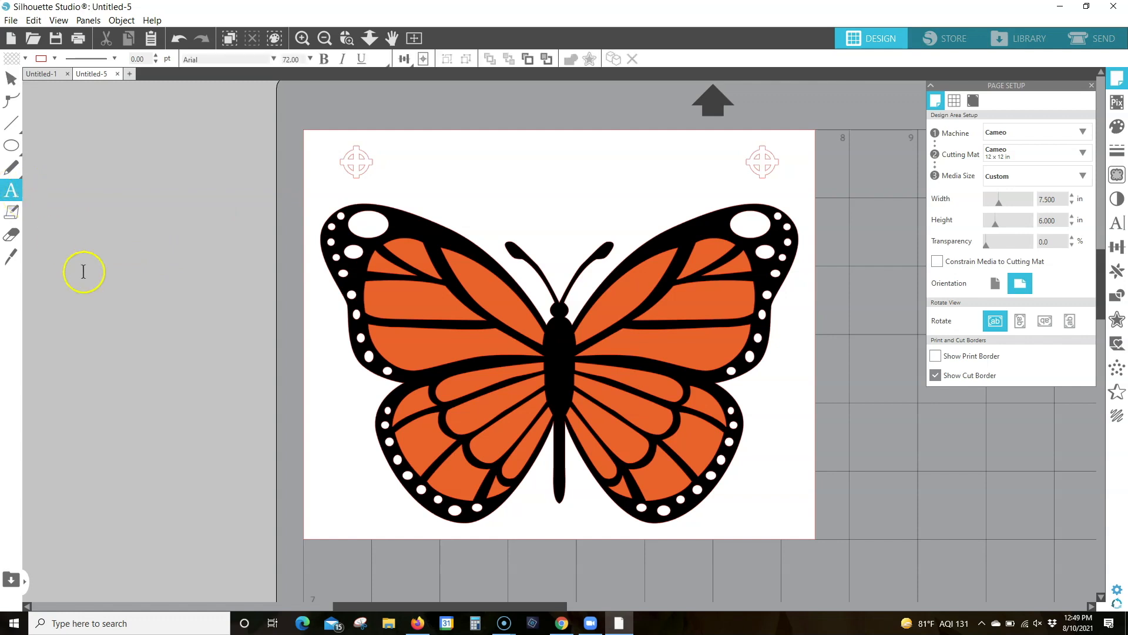
click(358, 528)
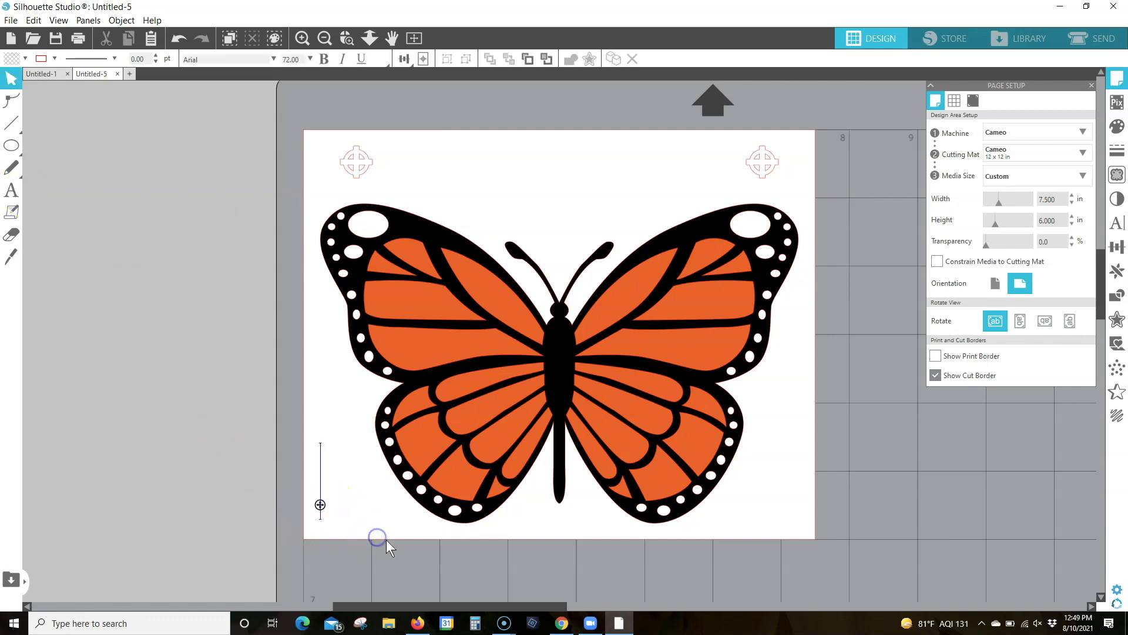
text(B)
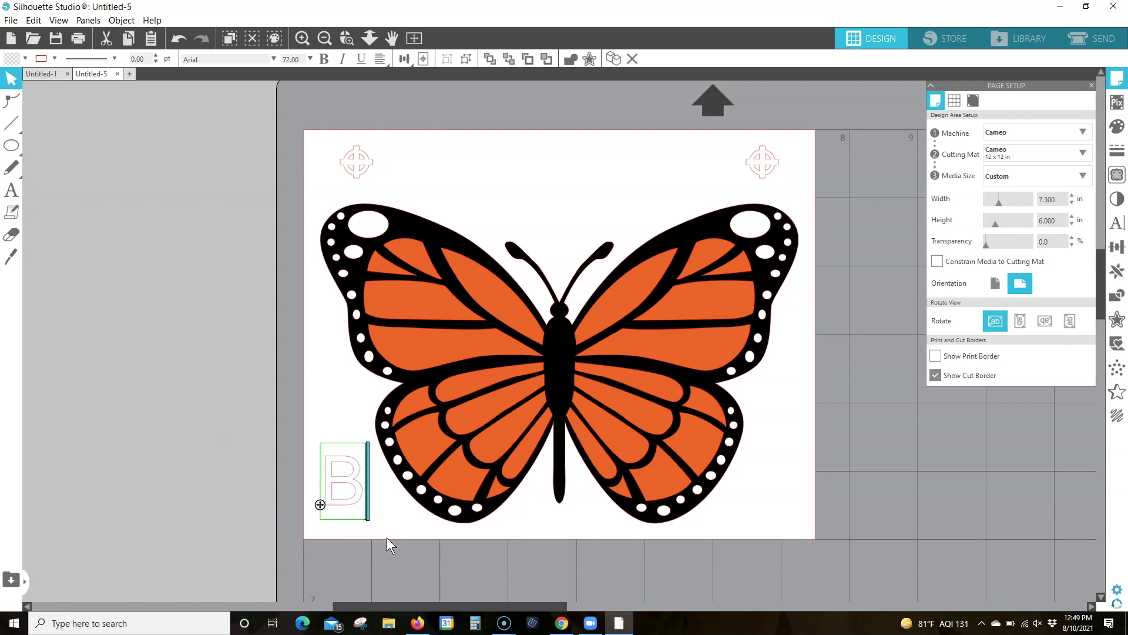
mouse_move(330, 460)
mouse_down()
mouse_move(328, 482)
mouse_move(327, 470)
mouse_up()
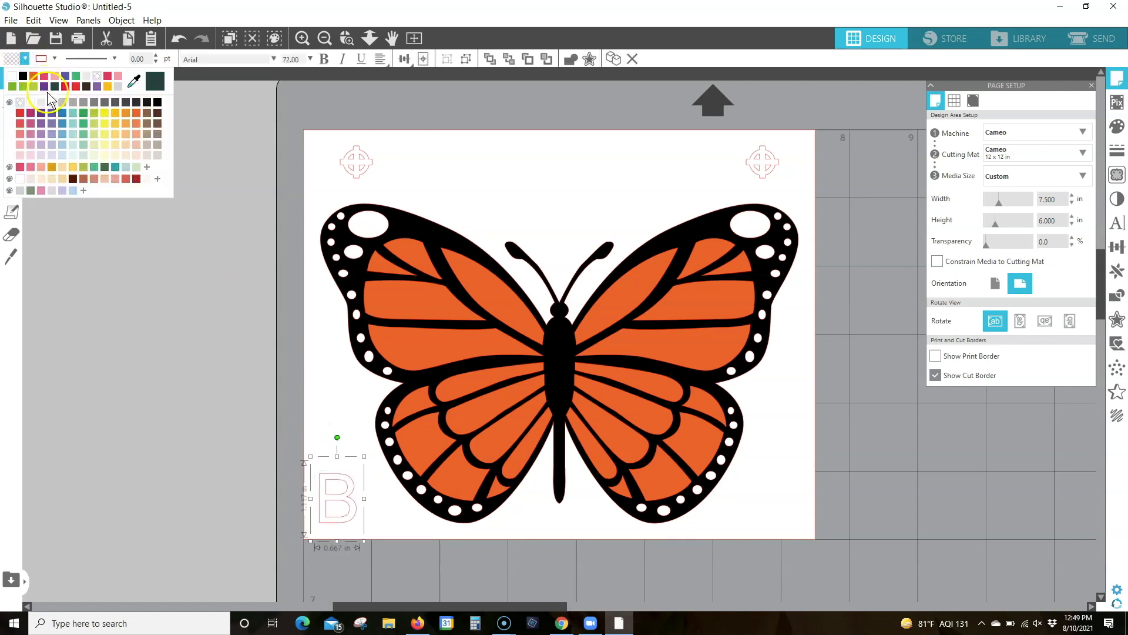
Fill the letter B with light grey and deselect it
click(63, 103)
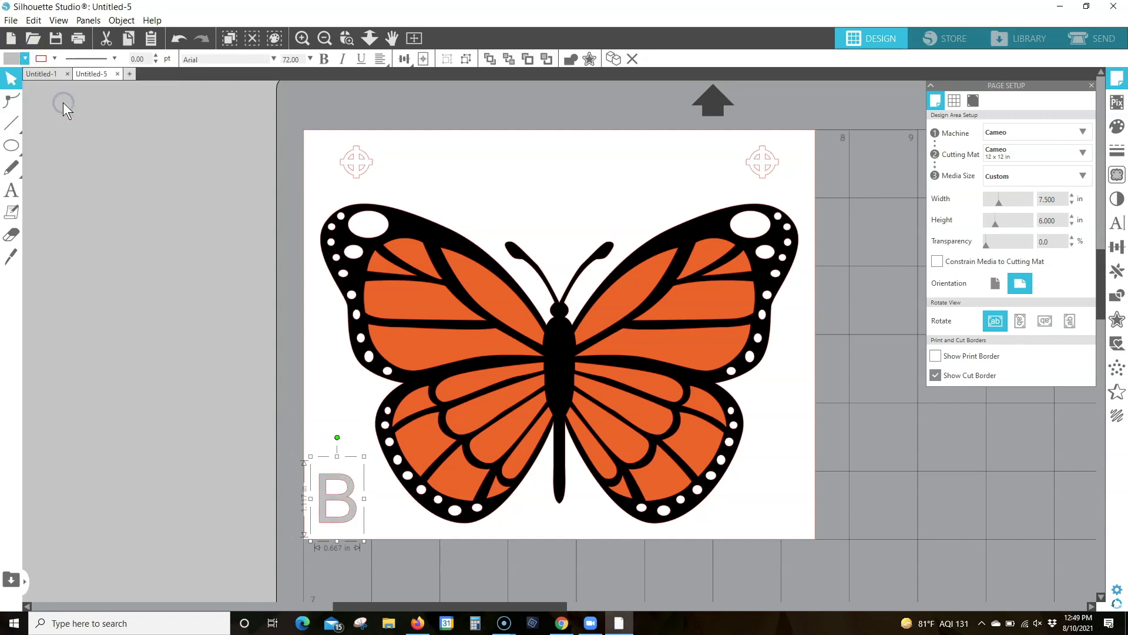
click(882, 146)
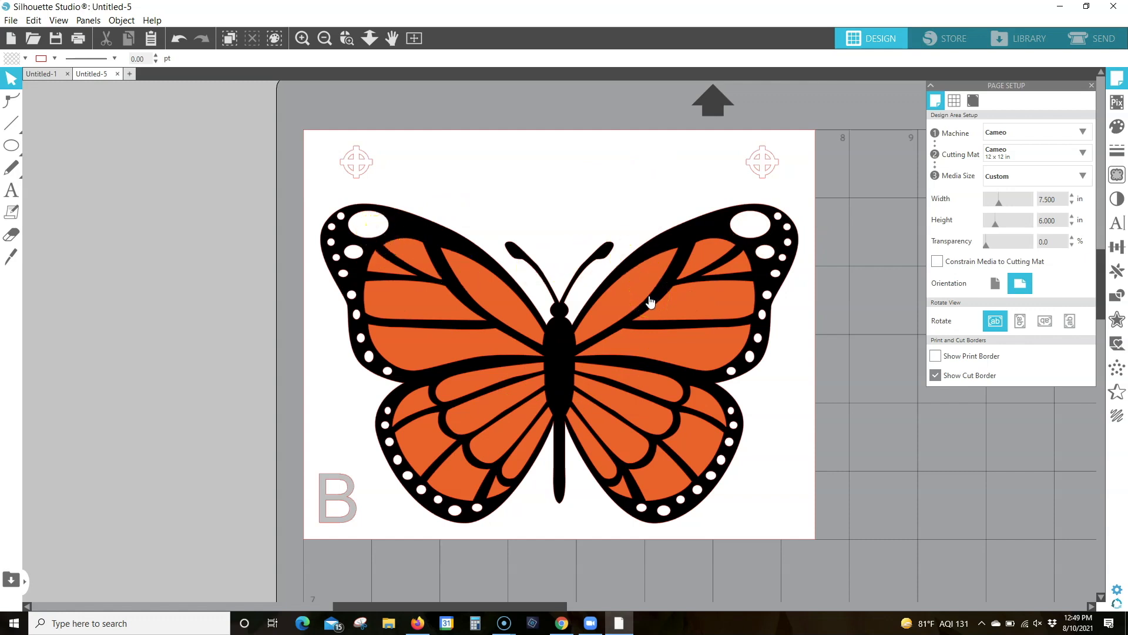
click(804, 265)
Open the send setup and organise the cut actions by fill colour
click(1105, 41)
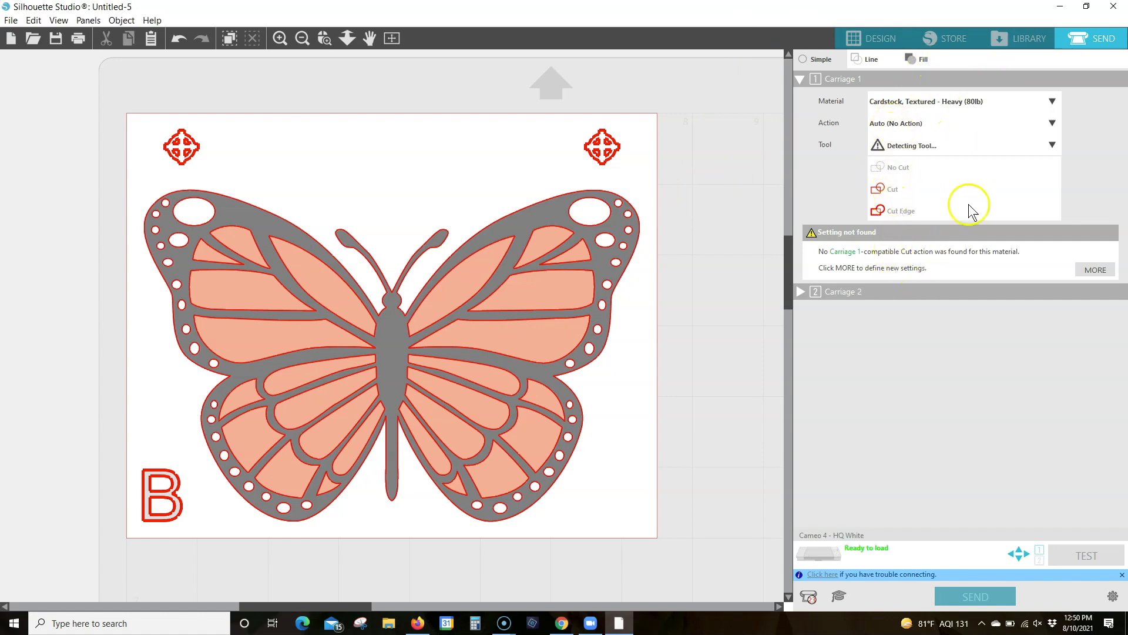
click(920, 126)
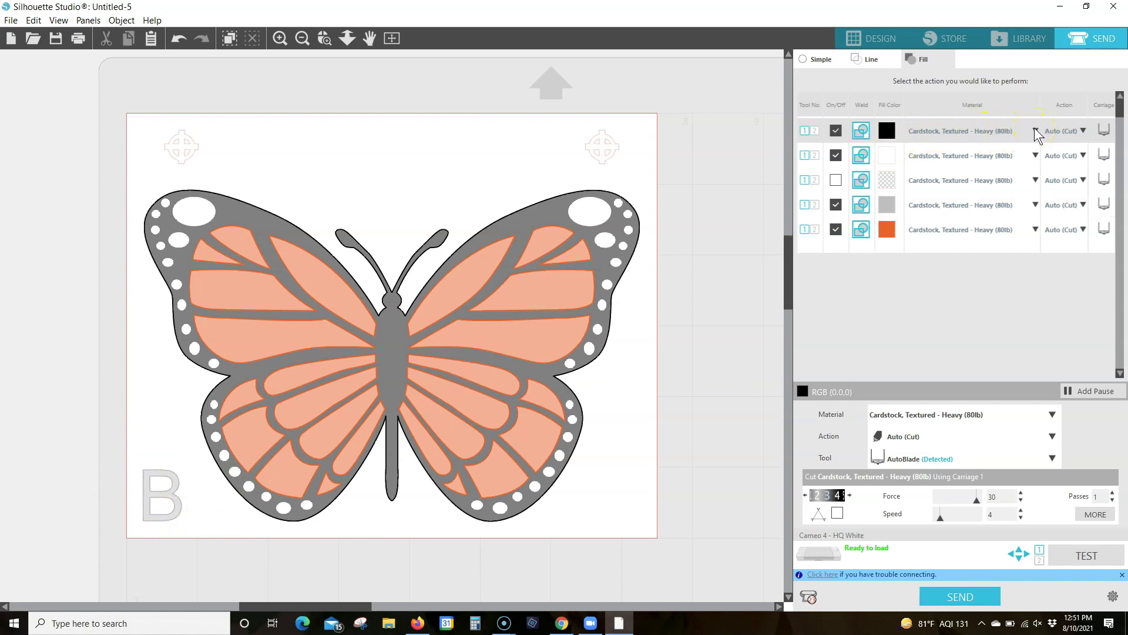
drag(886, 131, 1003, 138)
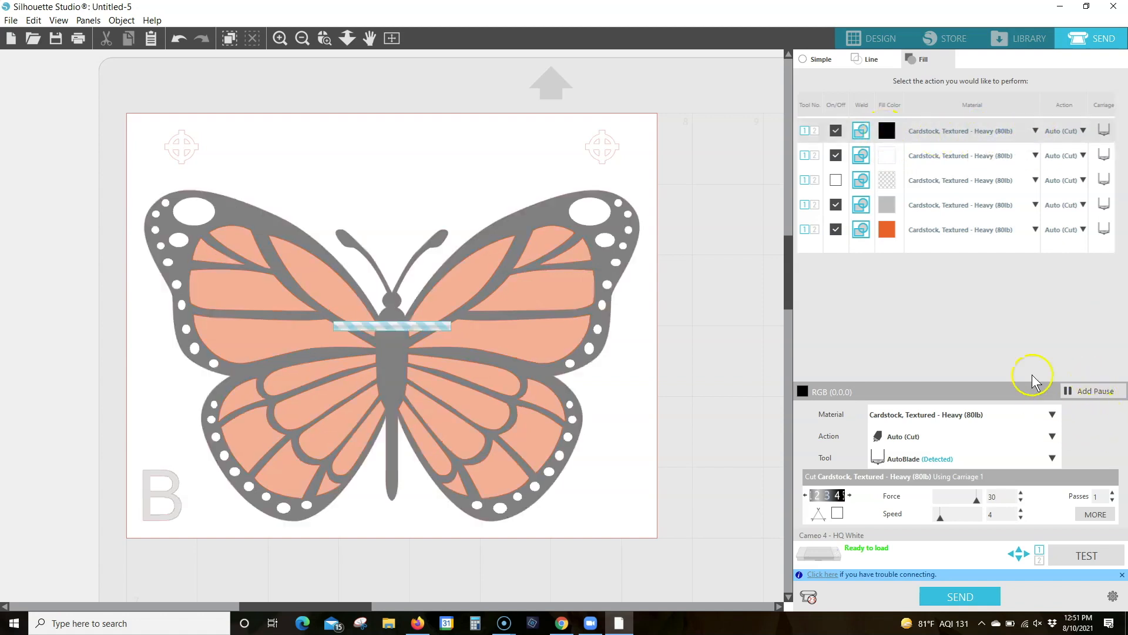
Set the black fill's cutting material to Vinyl, Glossy
click(1053, 416)
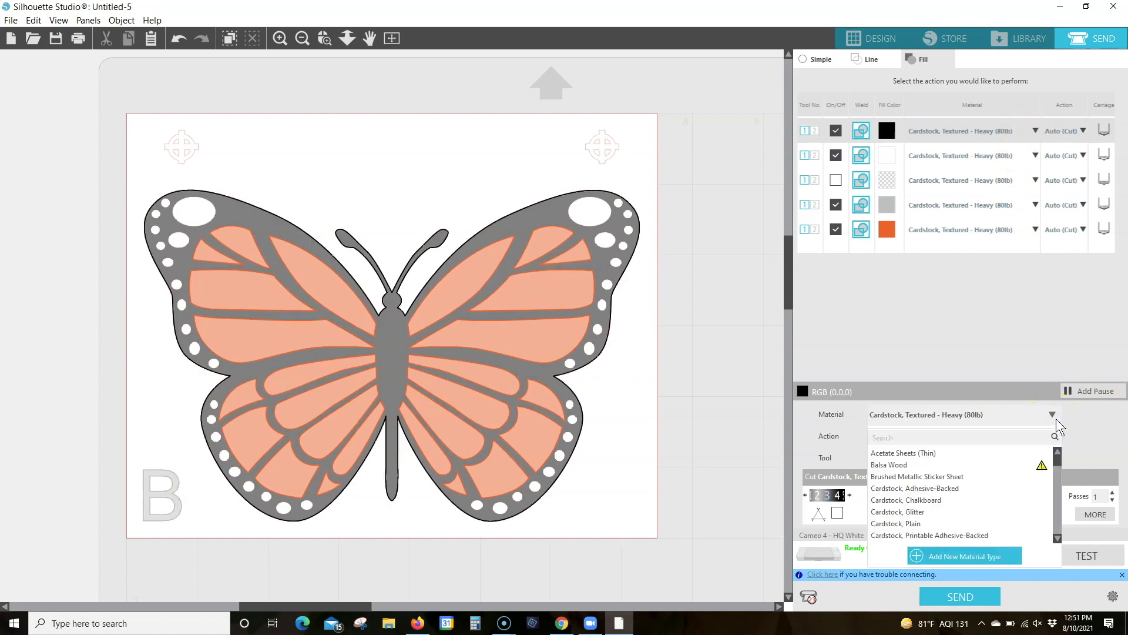
scroll(949, 483, down, 8)
scroll(950, 484, down, 10)
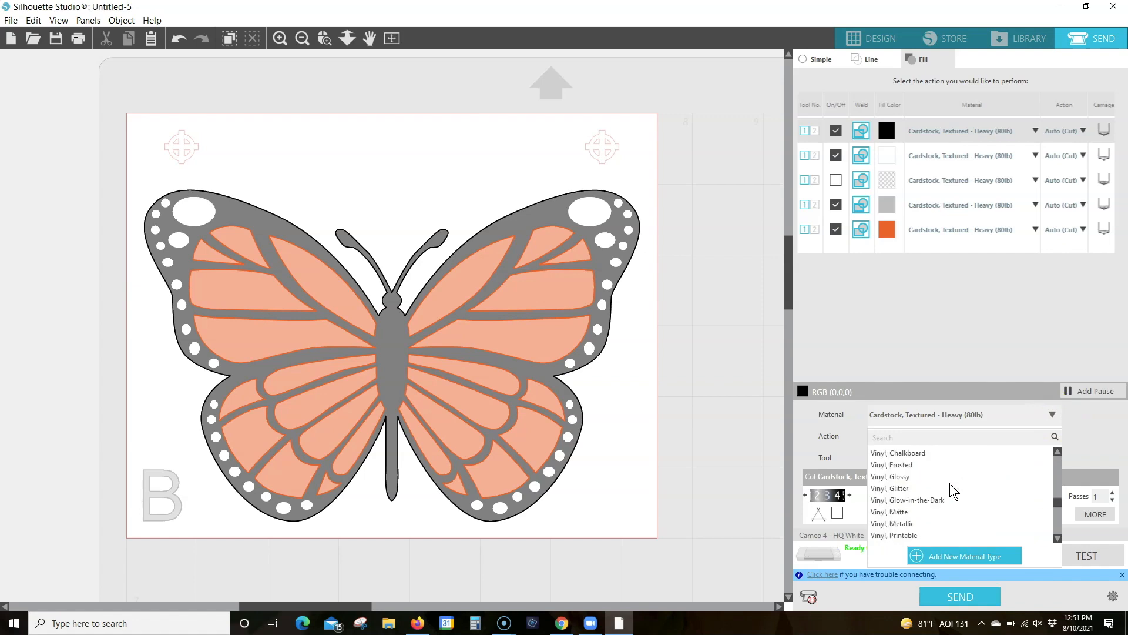
click(902, 472)
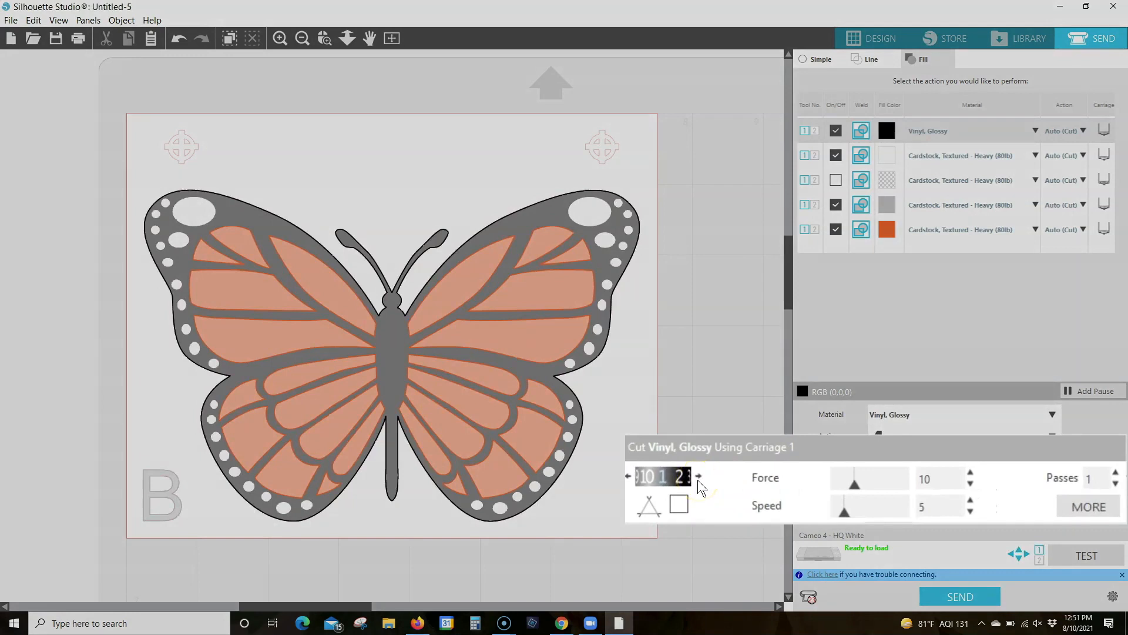
Set the black fill's blade depth to 2, force to 10 and speed to 9, with line segment overcut enabled
click(698, 475)
double_click(970, 481)
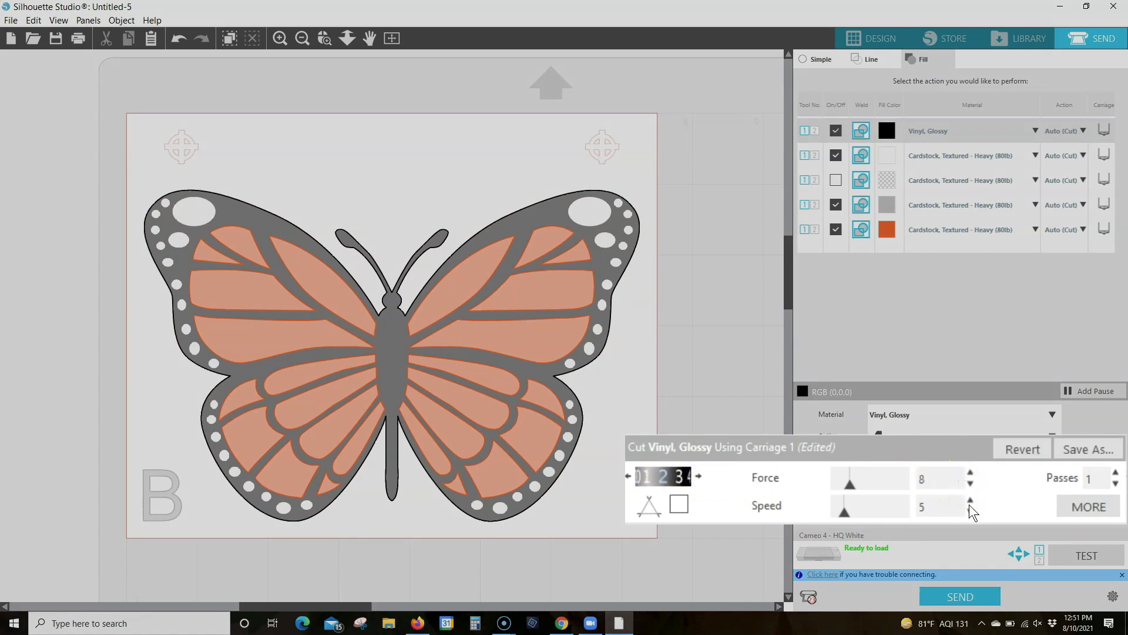
click(970, 471)
click(971, 471)
drag(841, 516, 866, 516)
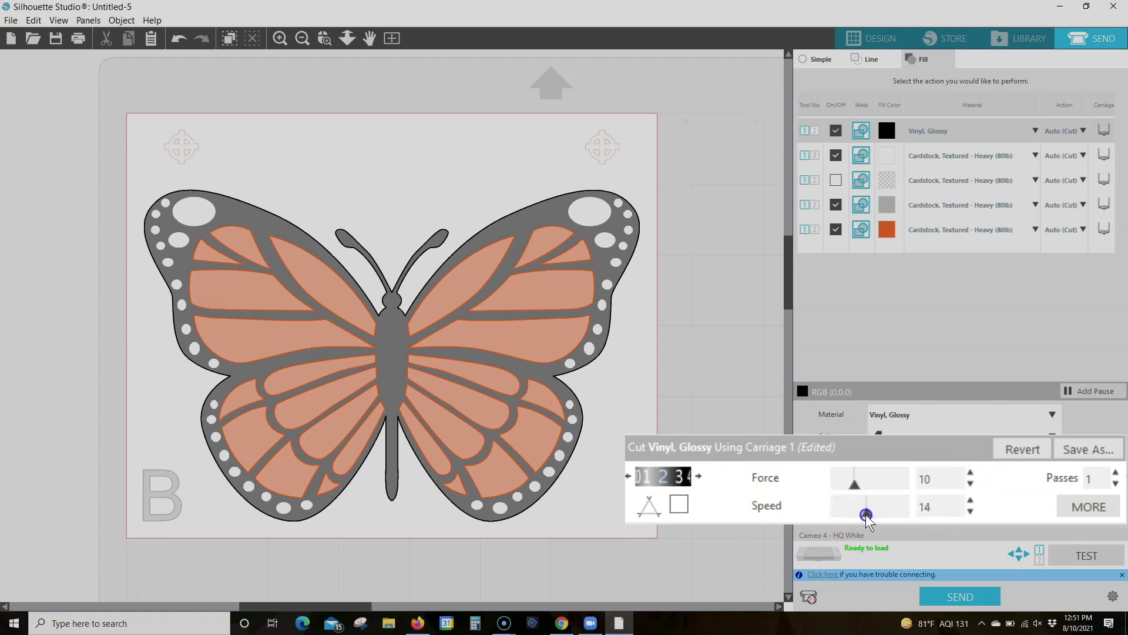
click(971, 511)
click(971, 511)
click(970, 511)
click(971, 511)
click(970, 511)
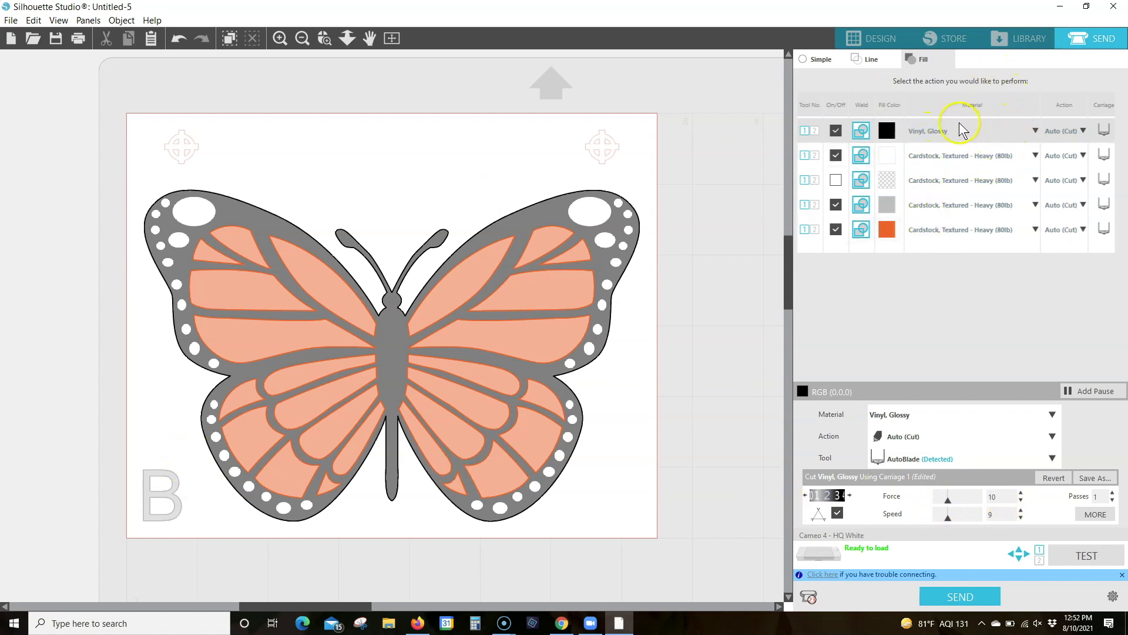
Assign Vinyl, Glossy to the white fill with blade depth 2, speed 9 and line segment overcut enabled
click(1035, 155)
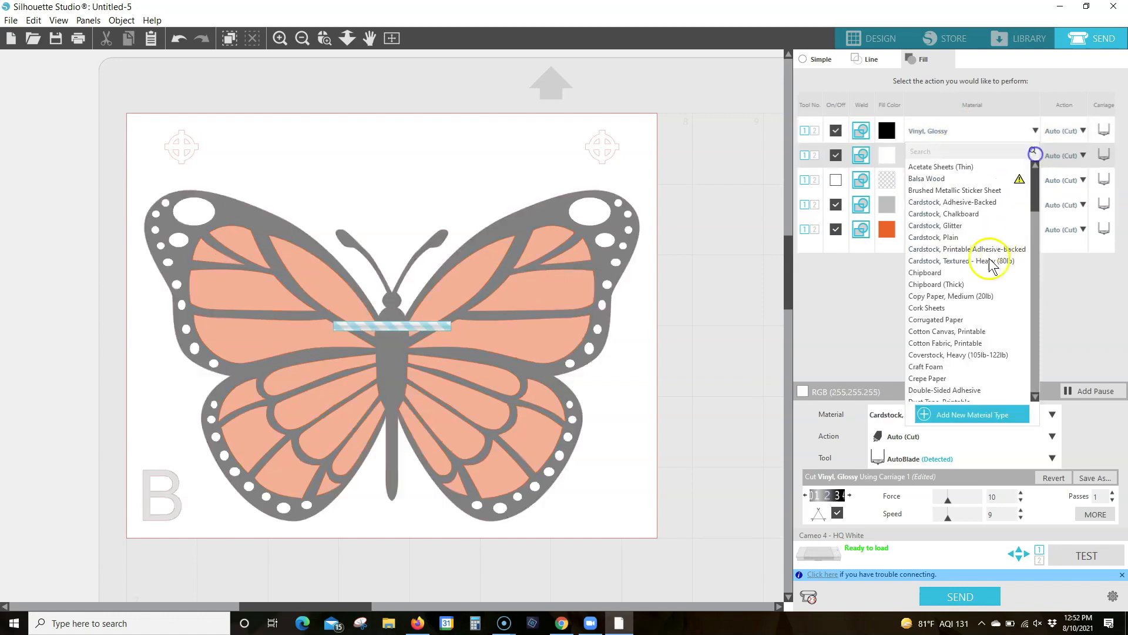
scroll(979, 279, down, 10)
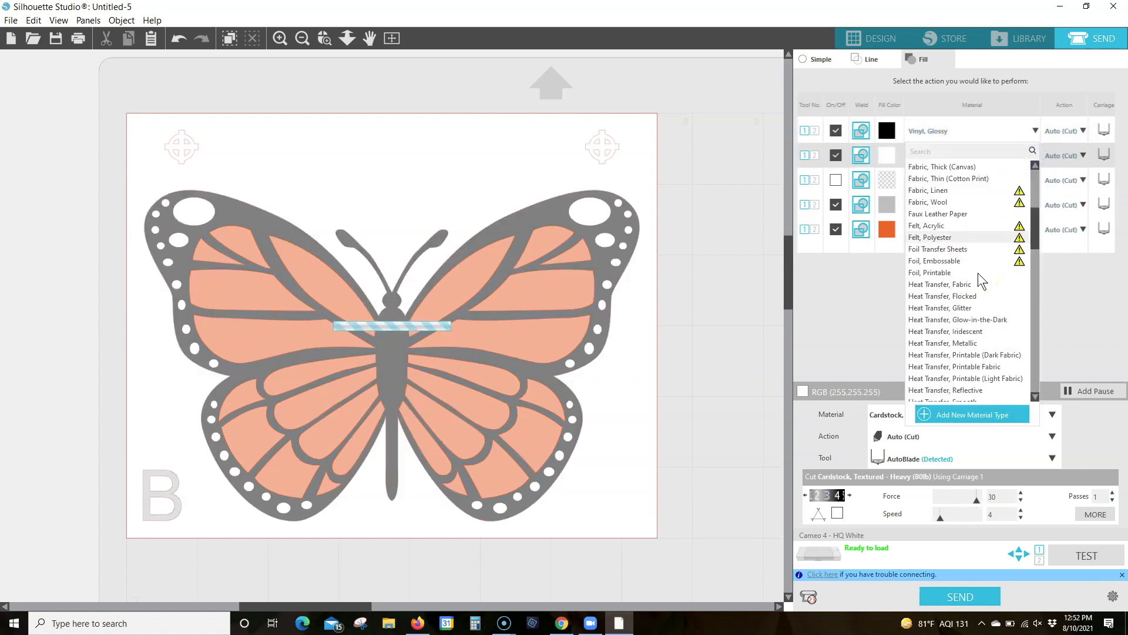
scroll(979, 279, down, 10)
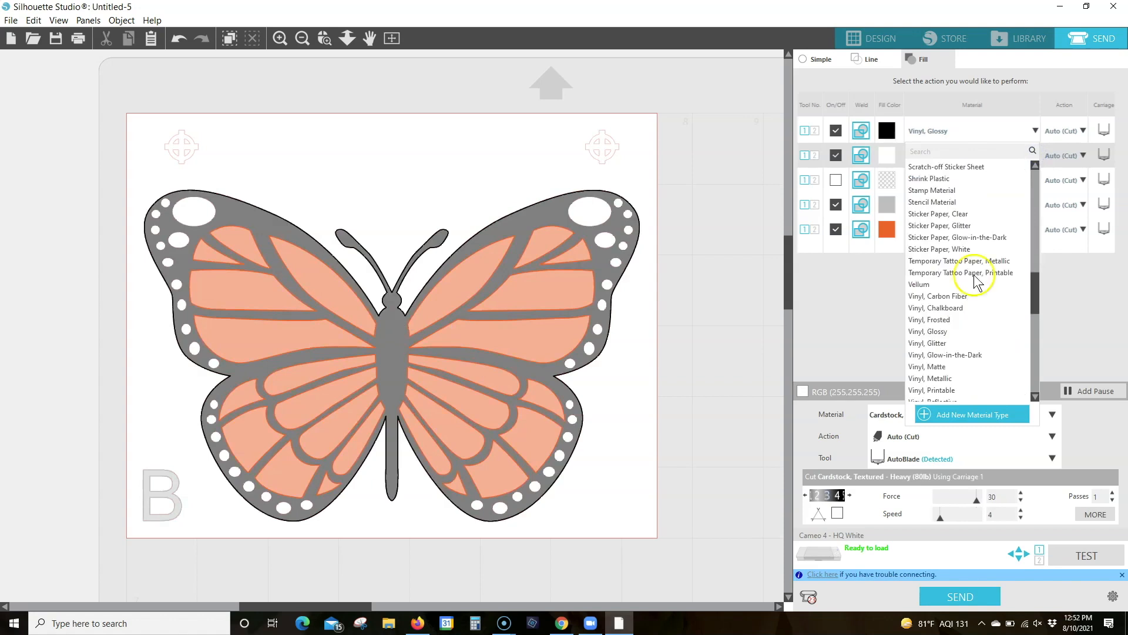
click(939, 335)
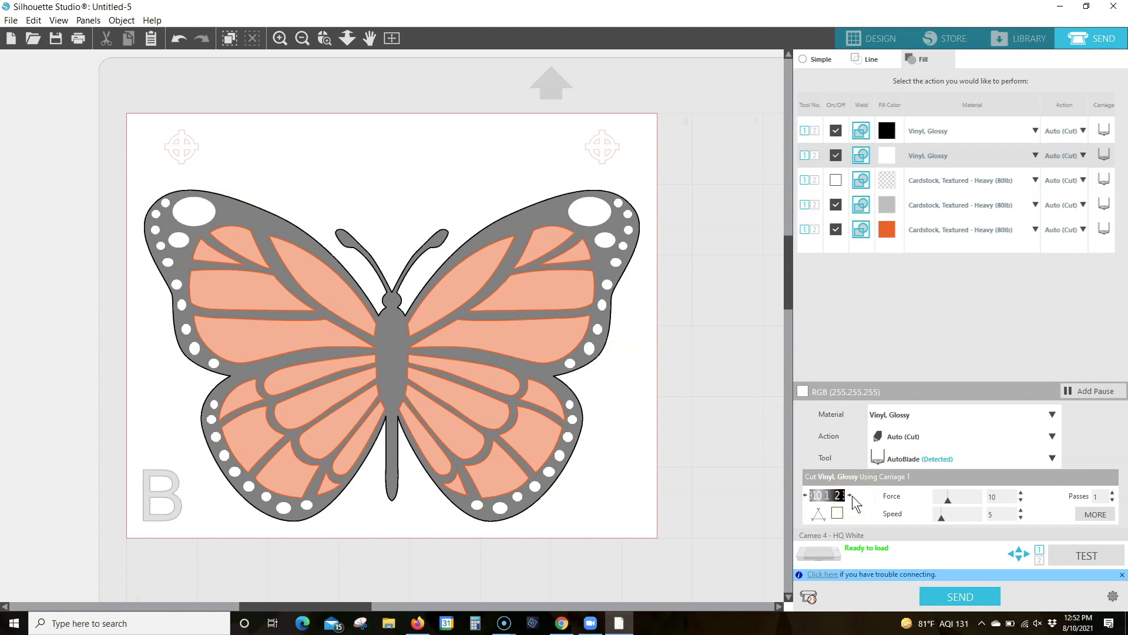
click(993, 498)
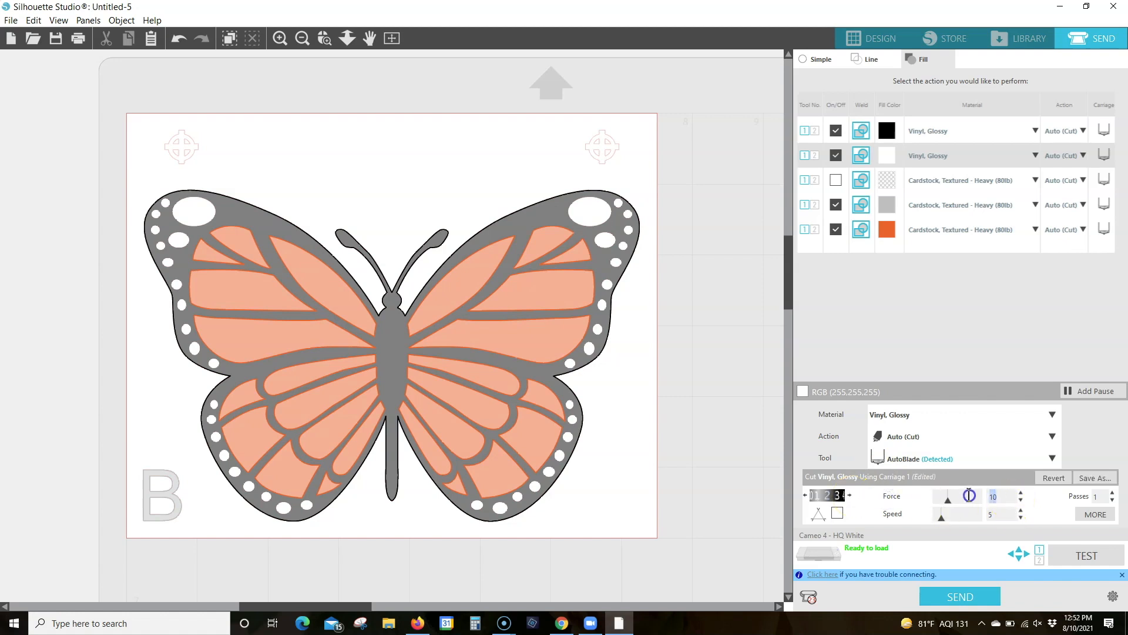
click(980, 515)
text(9)
click(838, 514)
Assign Vinyl, Glossy to the no-colour fill with blade depth 2, speed 9 and line segment overcut enabled
click(1036, 180)
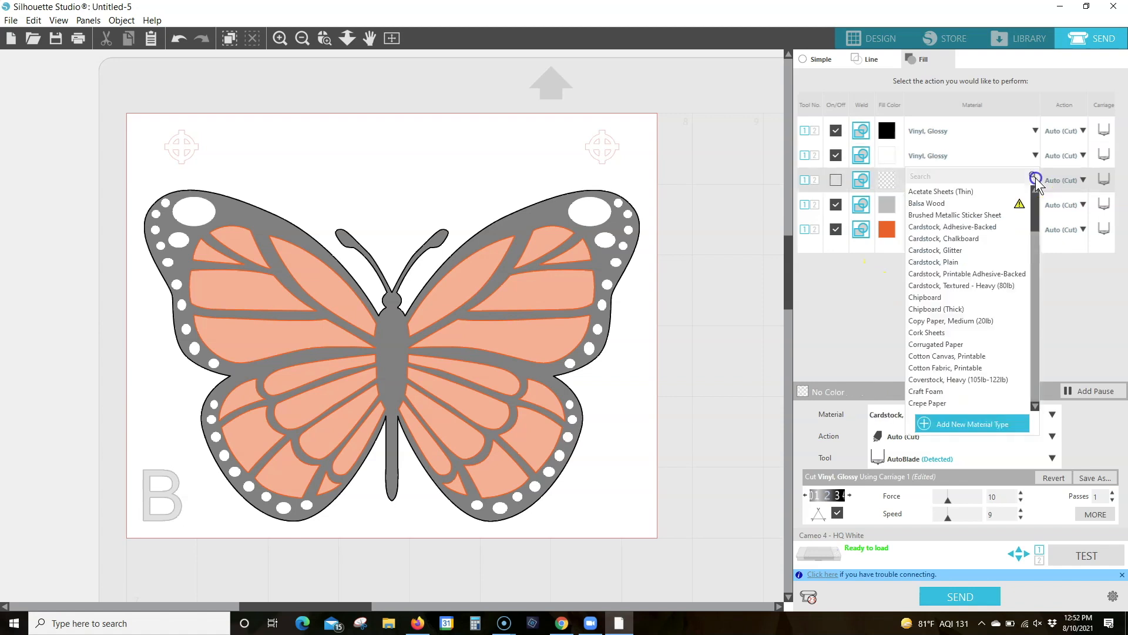
scroll(983, 341, down, 10)
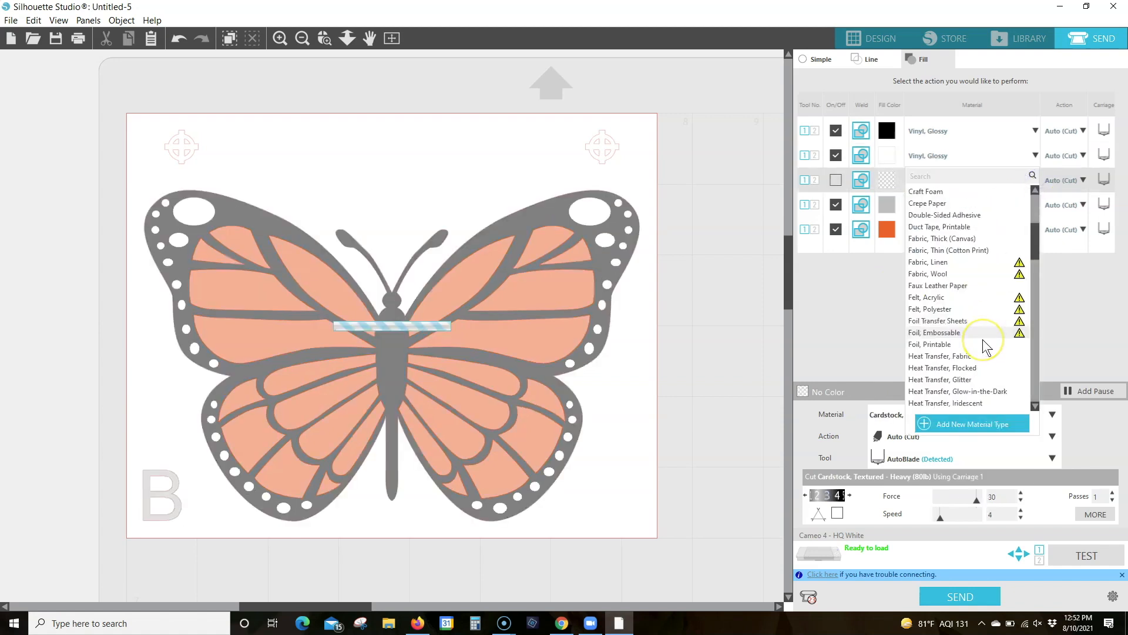
scroll(983, 340, down, 5)
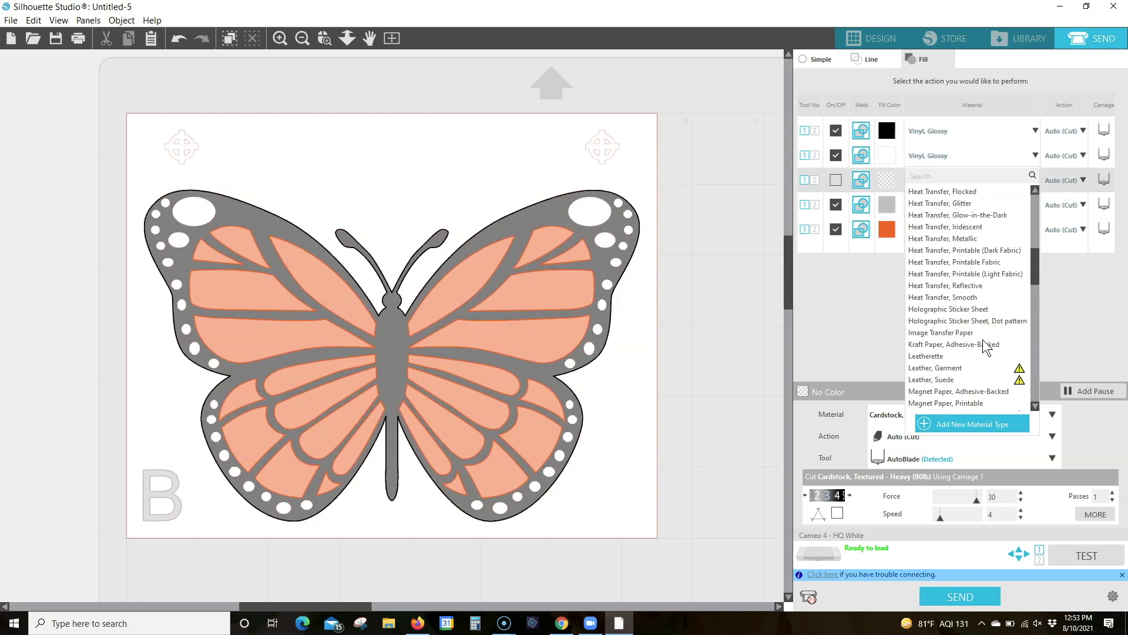
scroll(983, 339, down, 6)
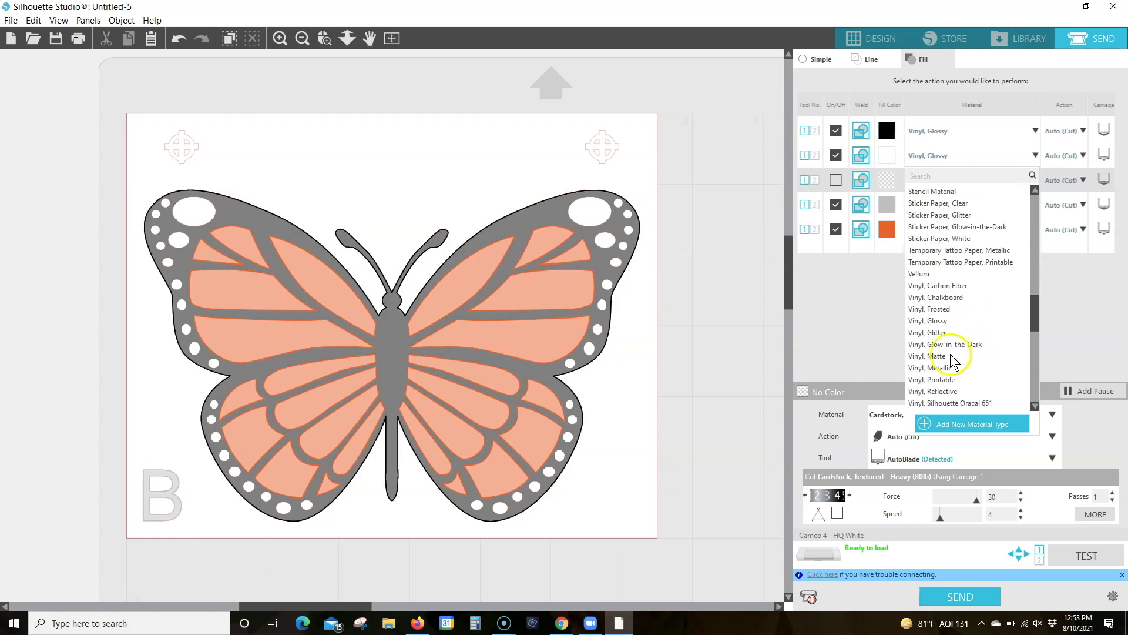
click(912, 369)
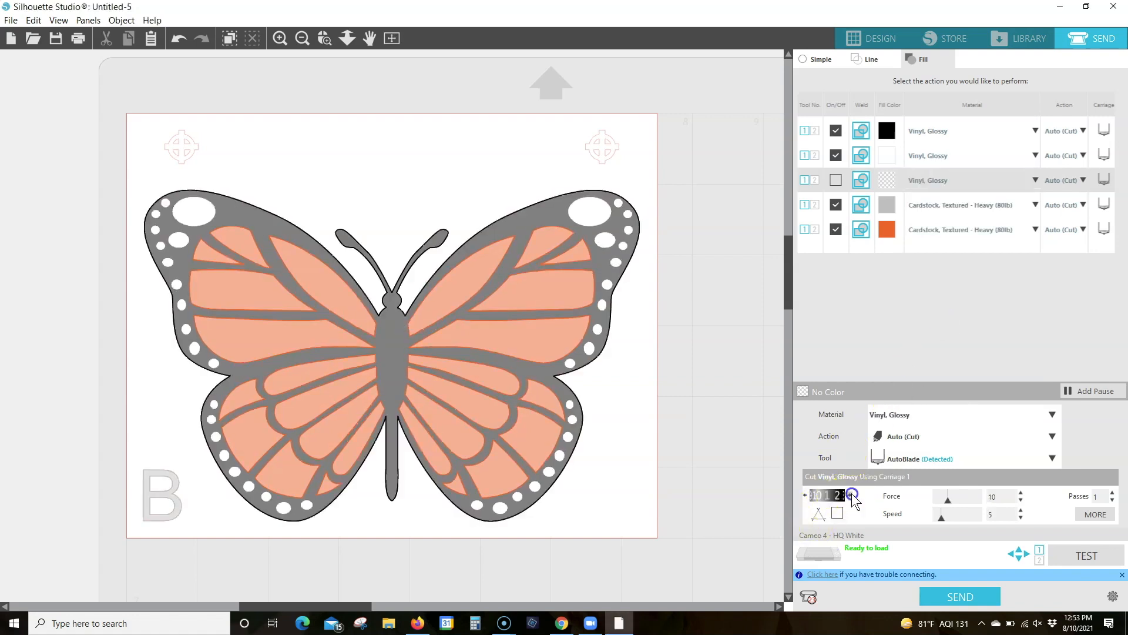
click(1005, 515)
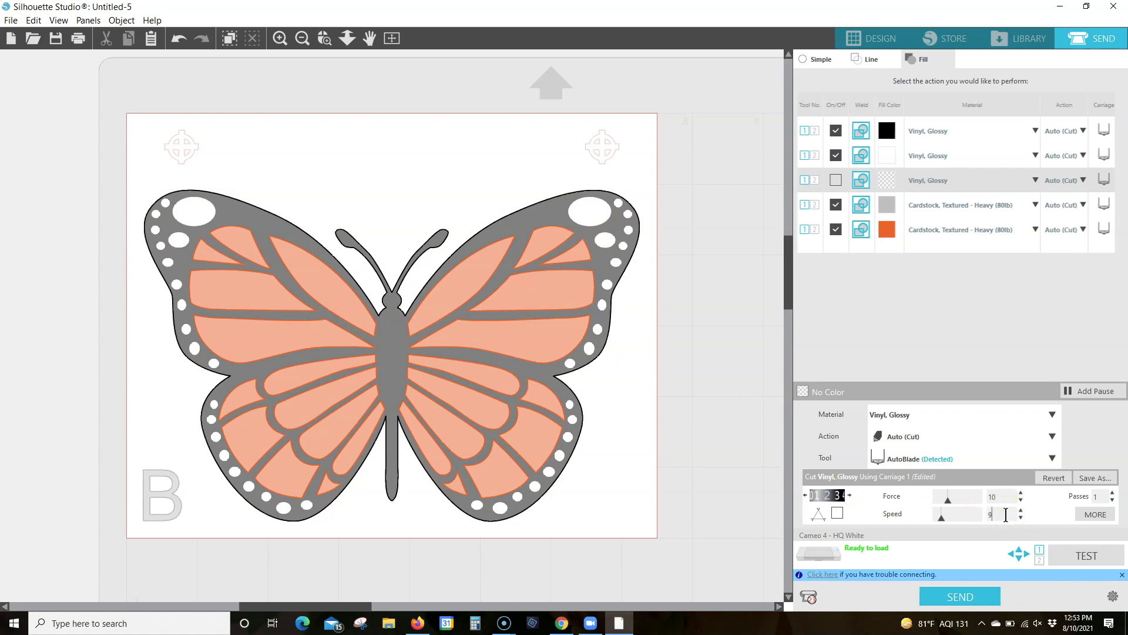
click(837, 514)
Assign Vinyl, Glossy to the grey fill with blade depth 2, speed 9 and line segment overcut enabled
click(1036, 205)
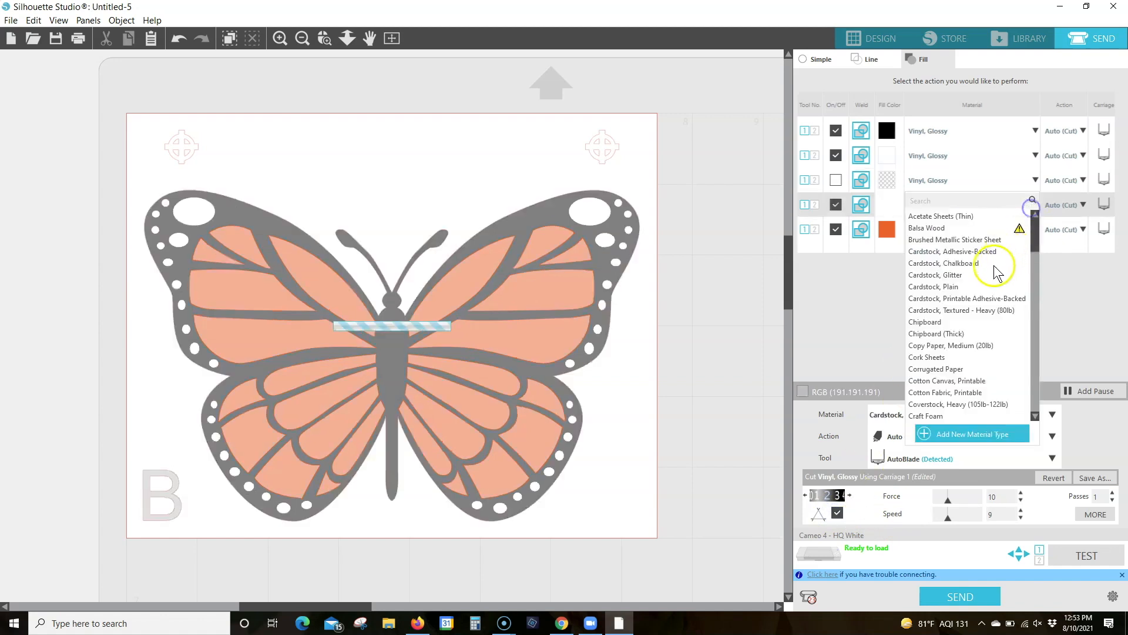
scroll(970, 303, down, 10)
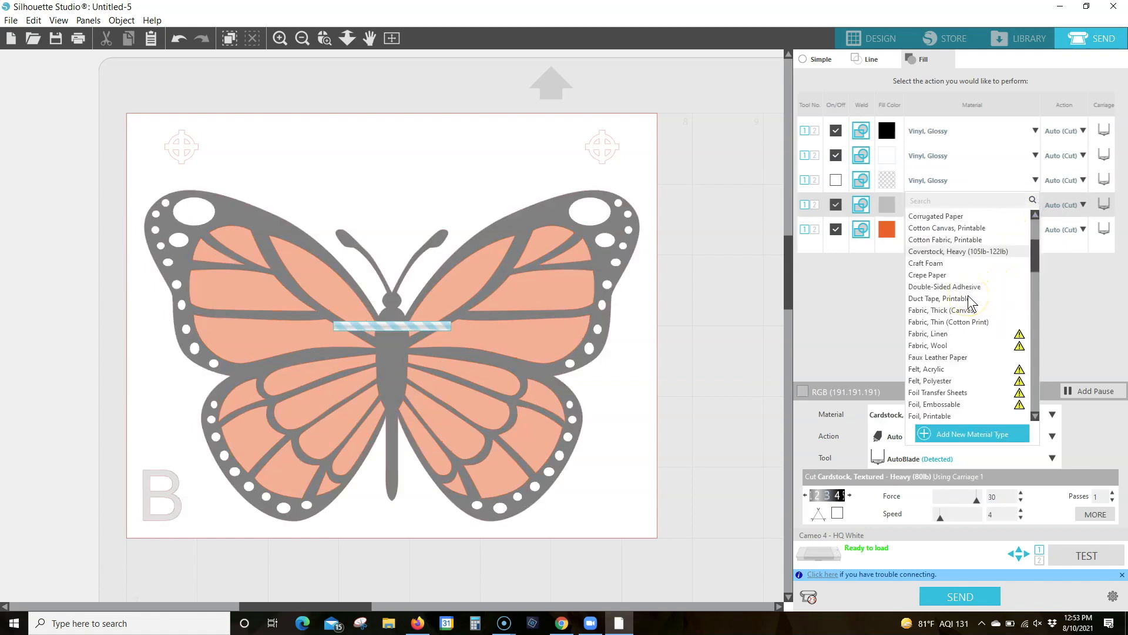
scroll(970, 303, down, 5)
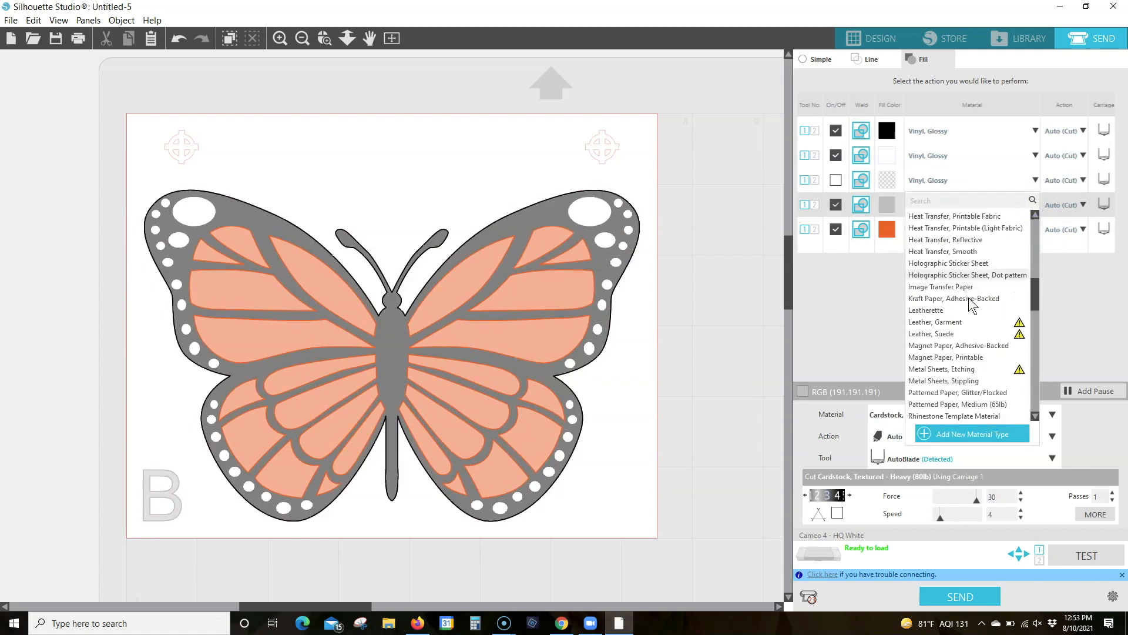
scroll(955, 317, down, 5)
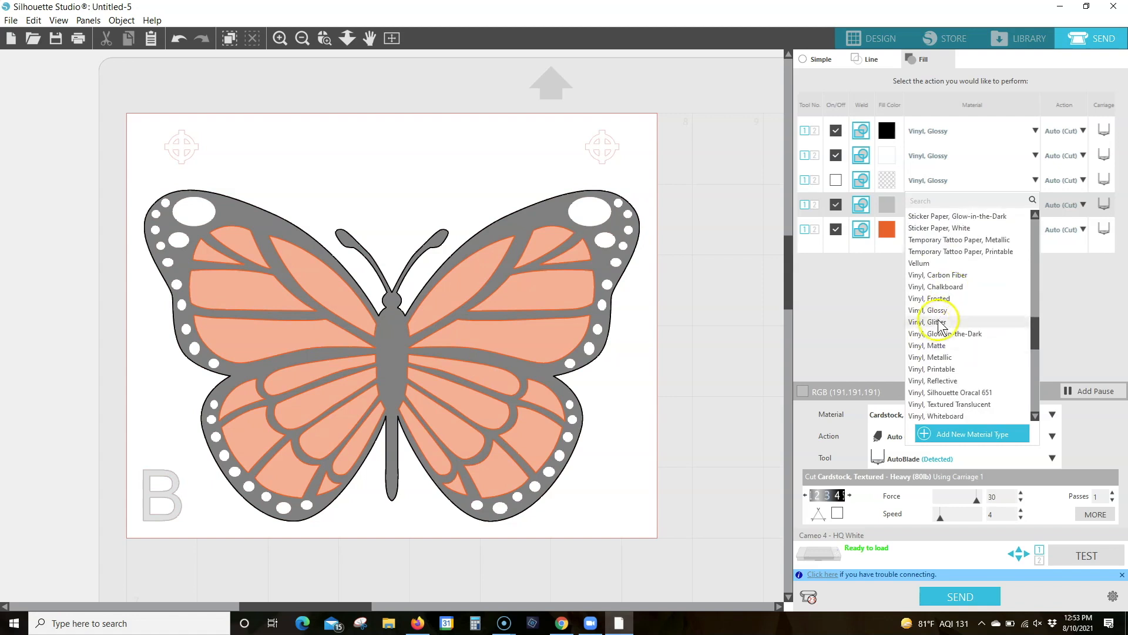
click(940, 310)
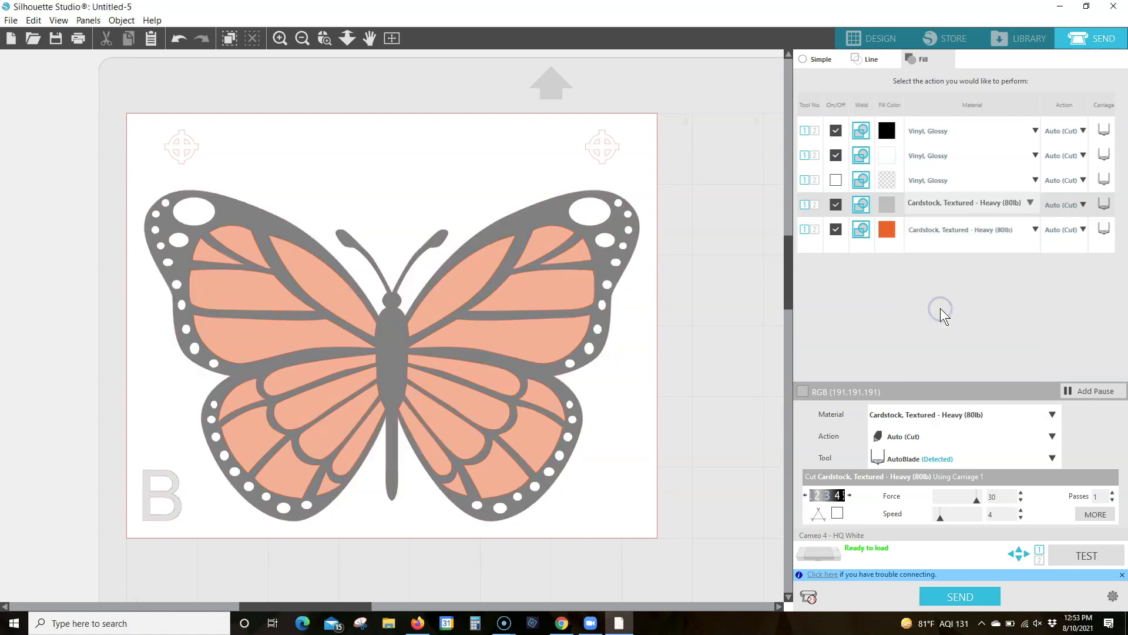
click(849, 494)
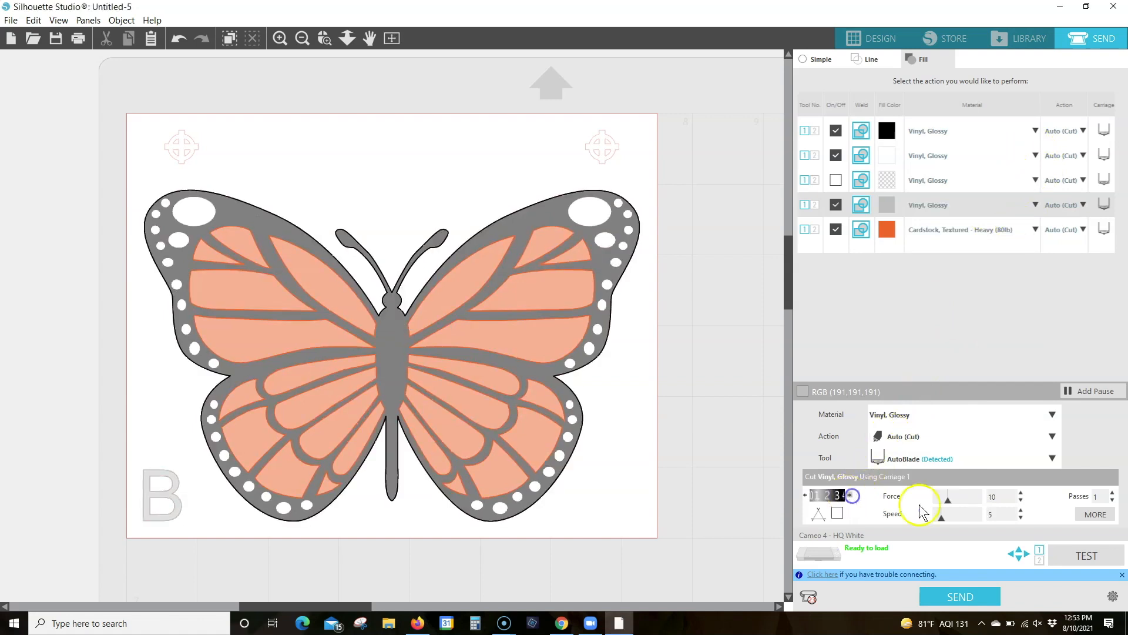
click(1002, 516)
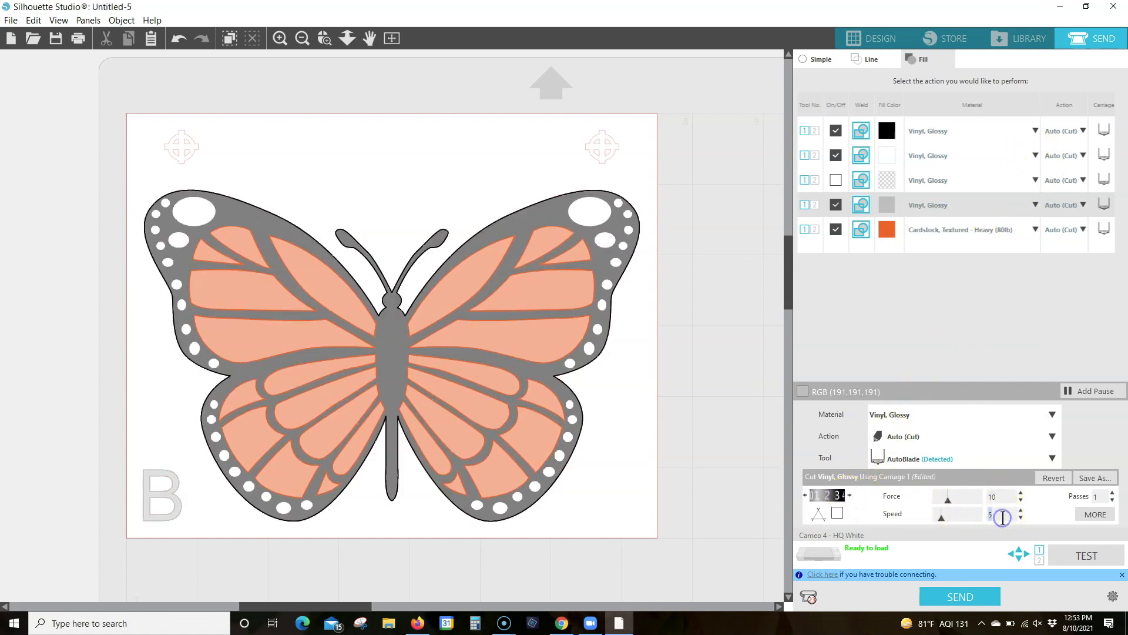
click(837, 514)
Set the orange fill's cutting material to Vinyl, Glossy
click(1034, 230)
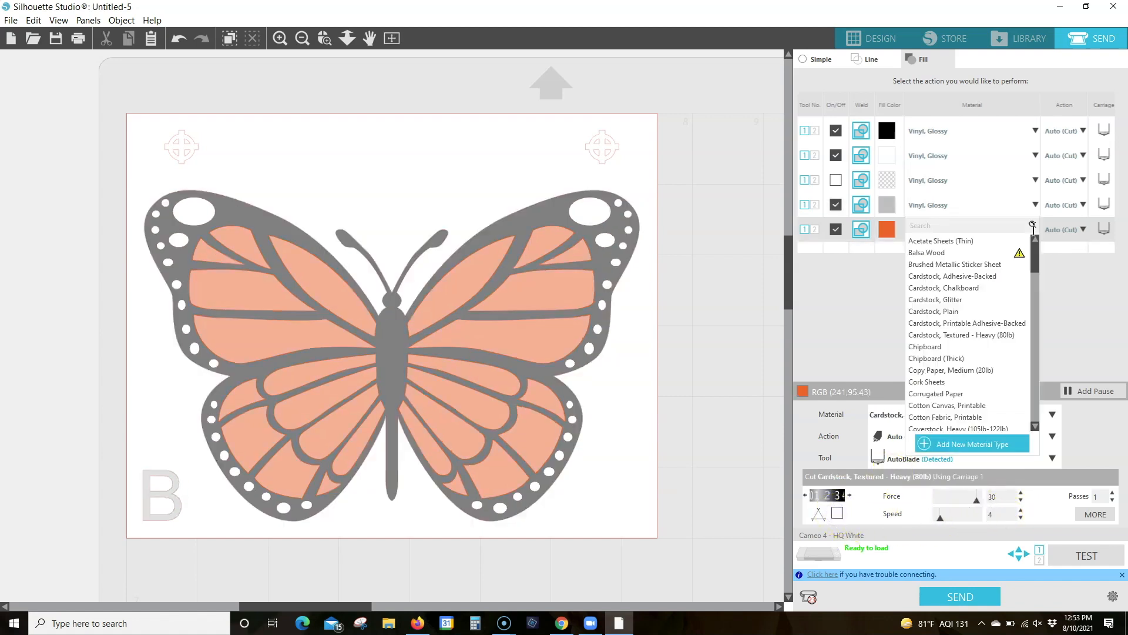
scroll(960, 379, down, 10)
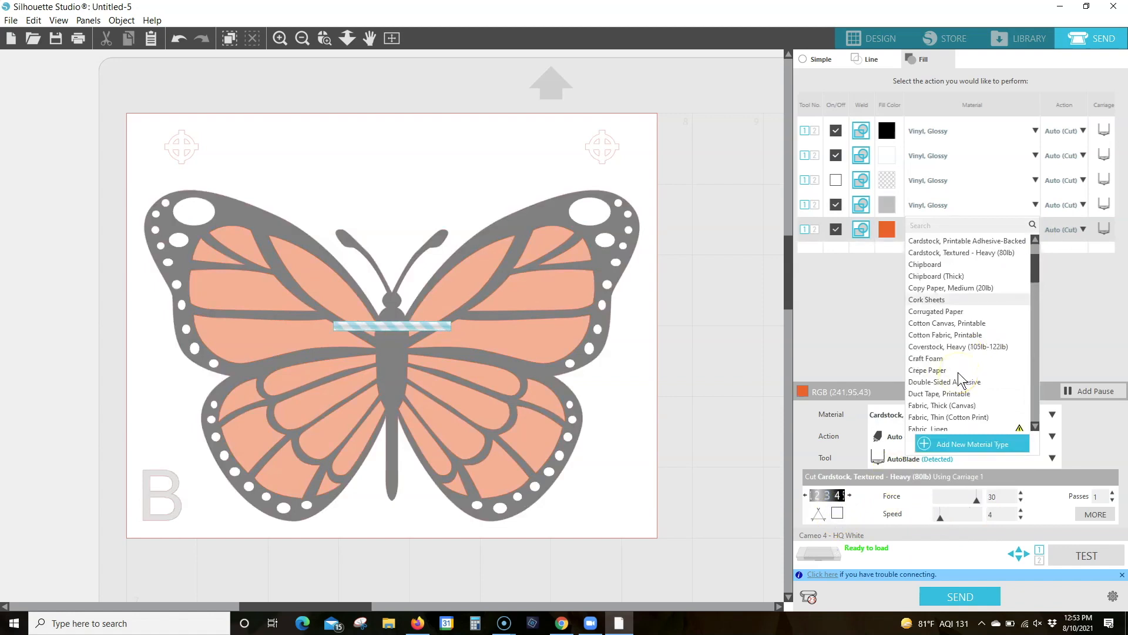
scroll(960, 379, down, 12)
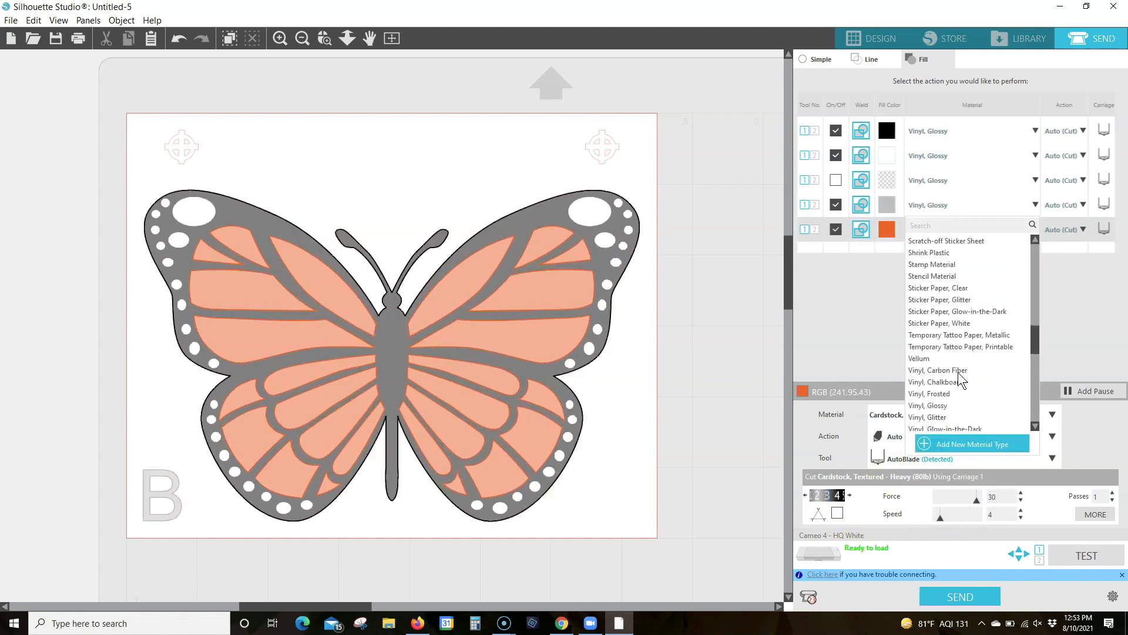
click(944, 407)
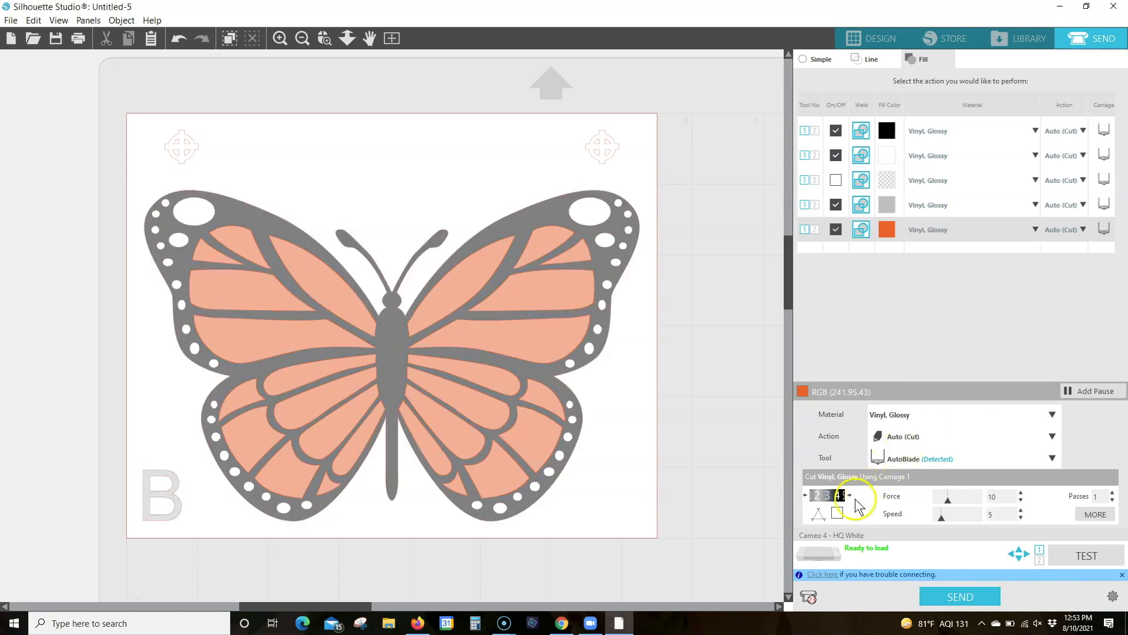
Set the orange fill's blade depth to 2 and speed to 9, and enable line segment overcut
click(850, 495)
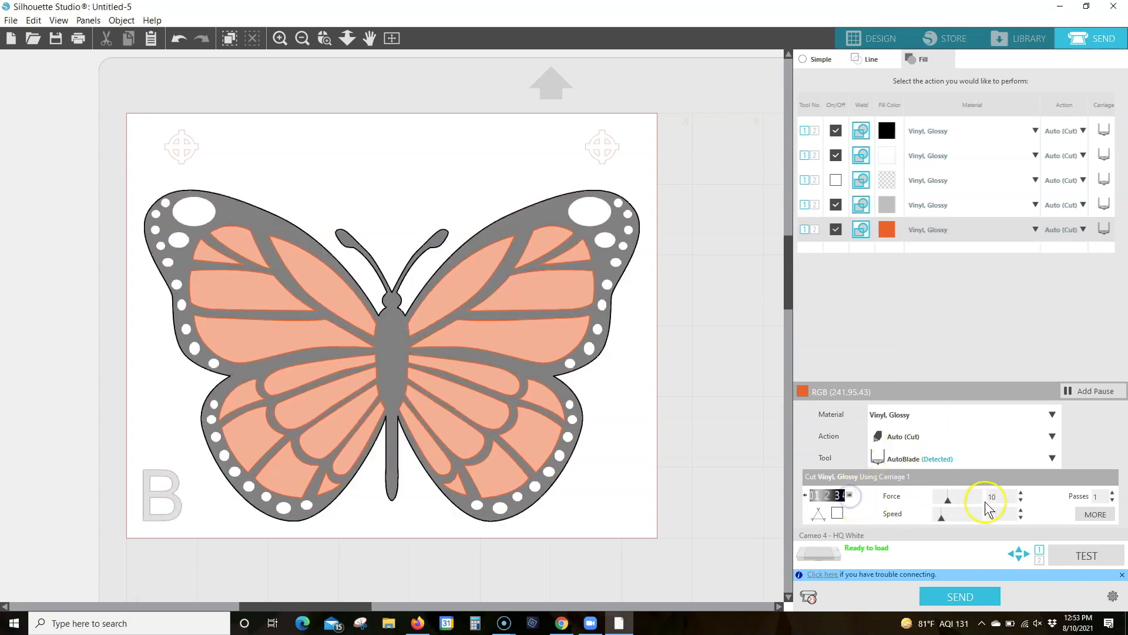
double_click(994, 514)
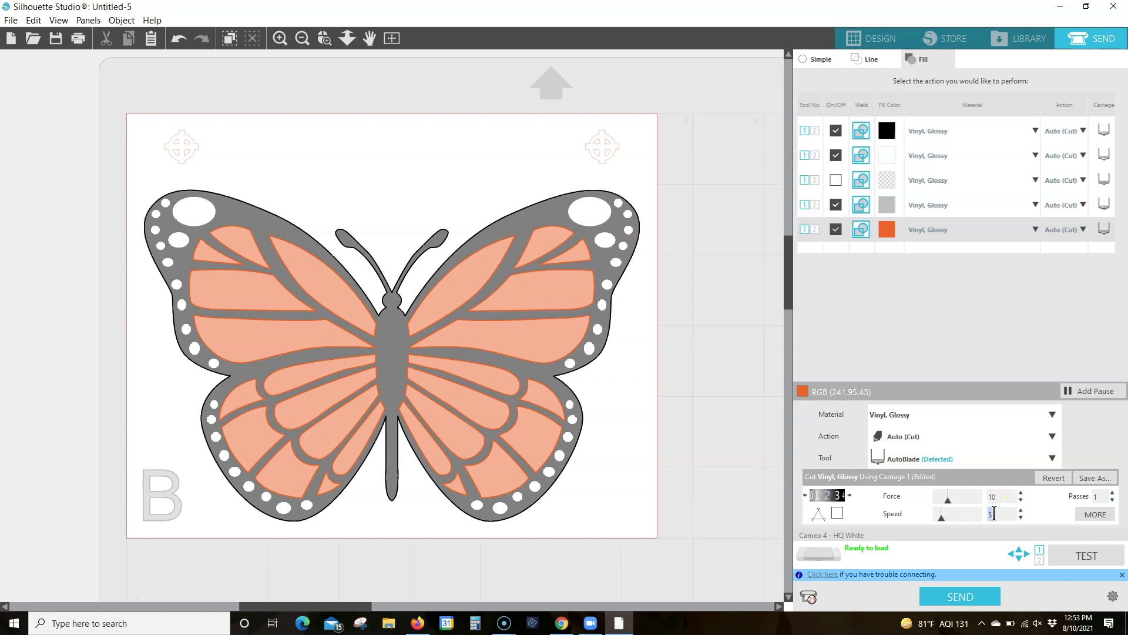
text(9)
click(838, 513)
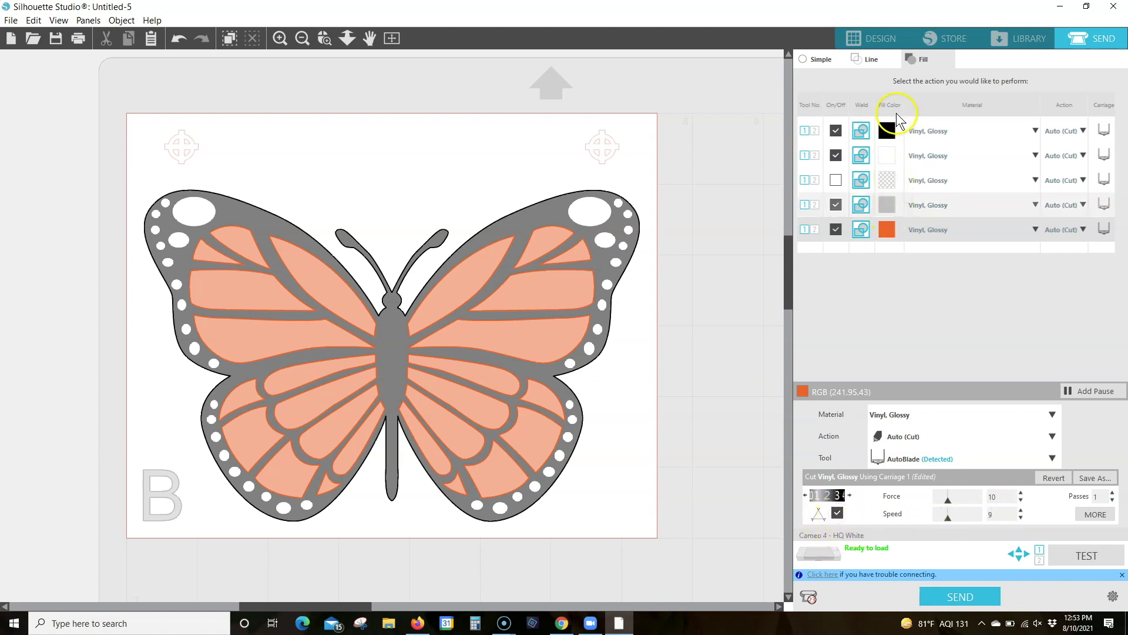
Review the cut settings of the black, white, no-colour, grey and orange fills one by one
click(888, 129)
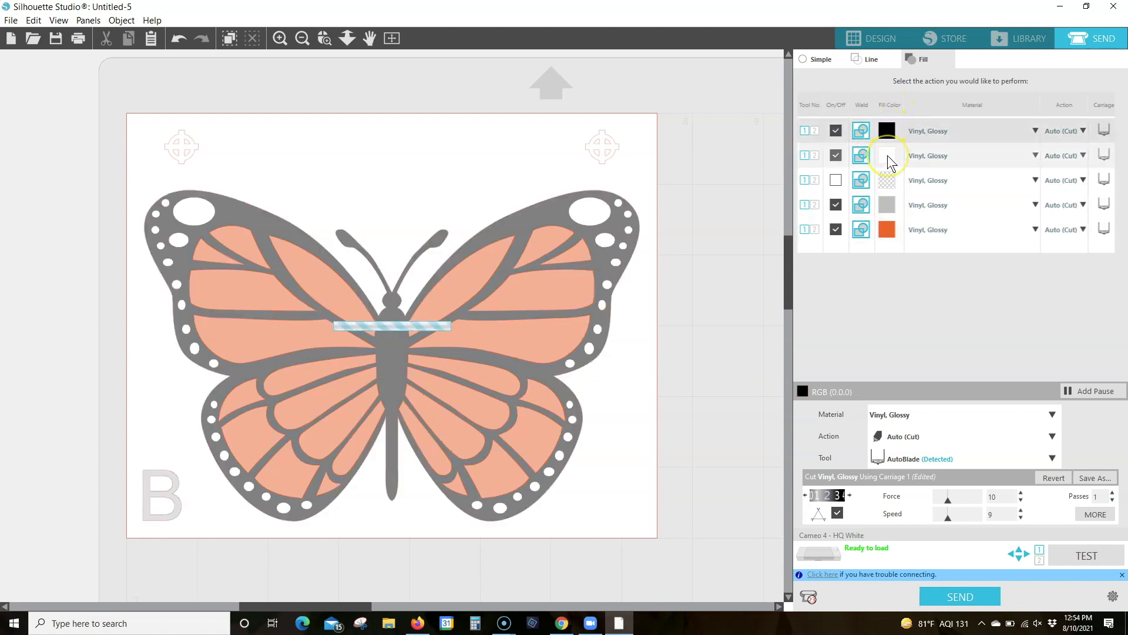
click(888, 157)
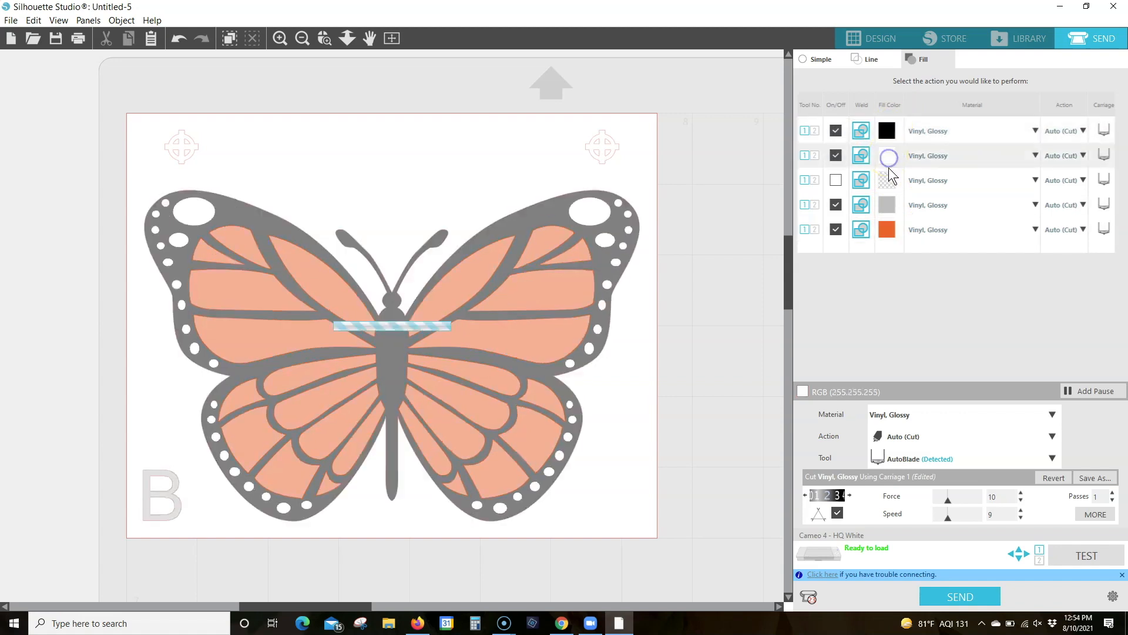
click(889, 180)
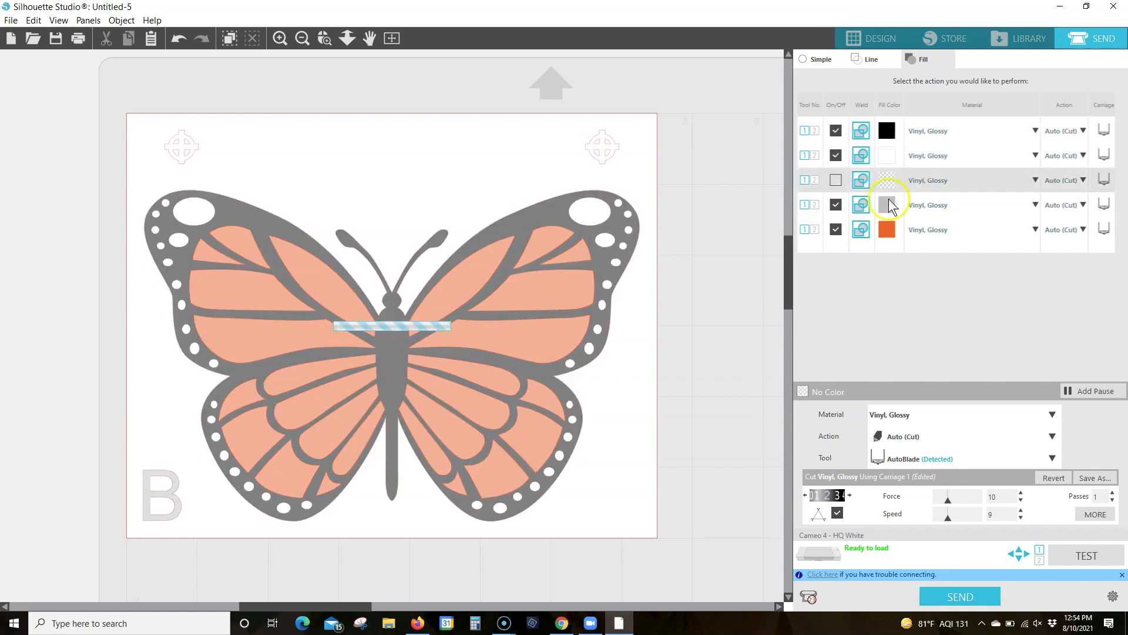
click(887, 206)
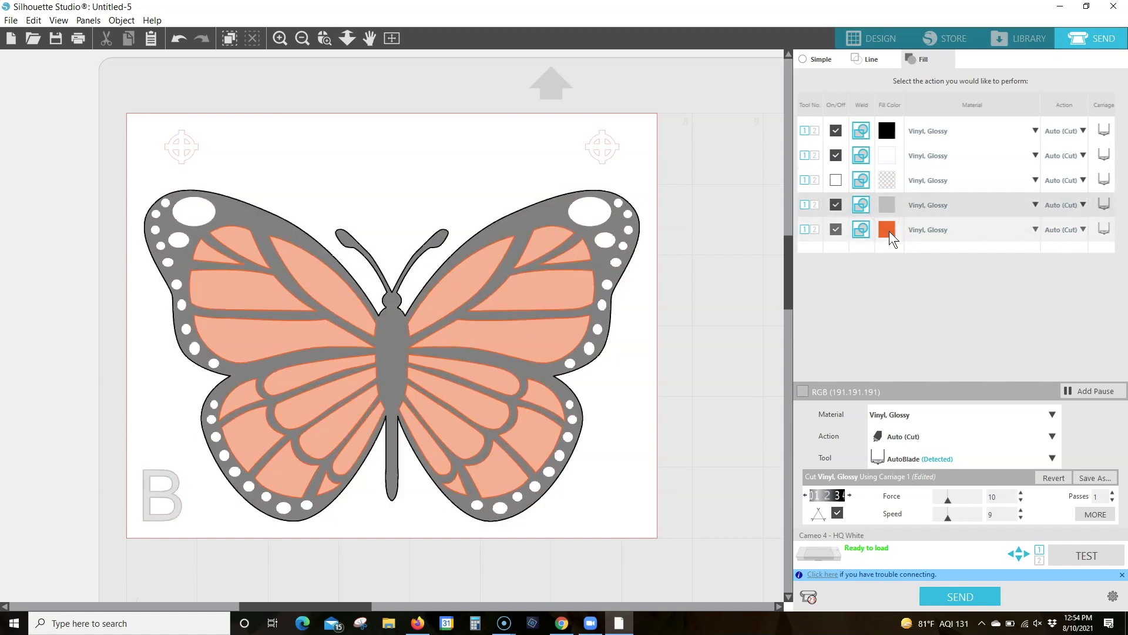
click(890, 231)
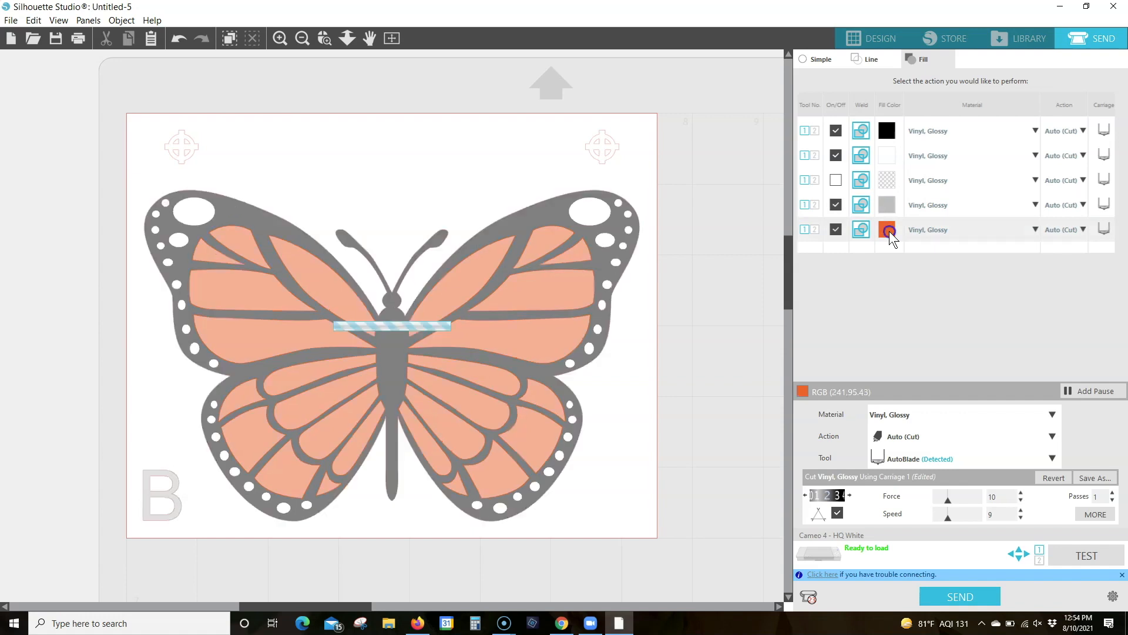
Move the no-colour fill to the end of the cut order and enable it for cutting
click(888, 179)
mouse_move(886, 234)
mouse_down()
mouse_move(888, 248)
mouse_move(887, 206)
mouse_move(888, 244)
mouse_up()
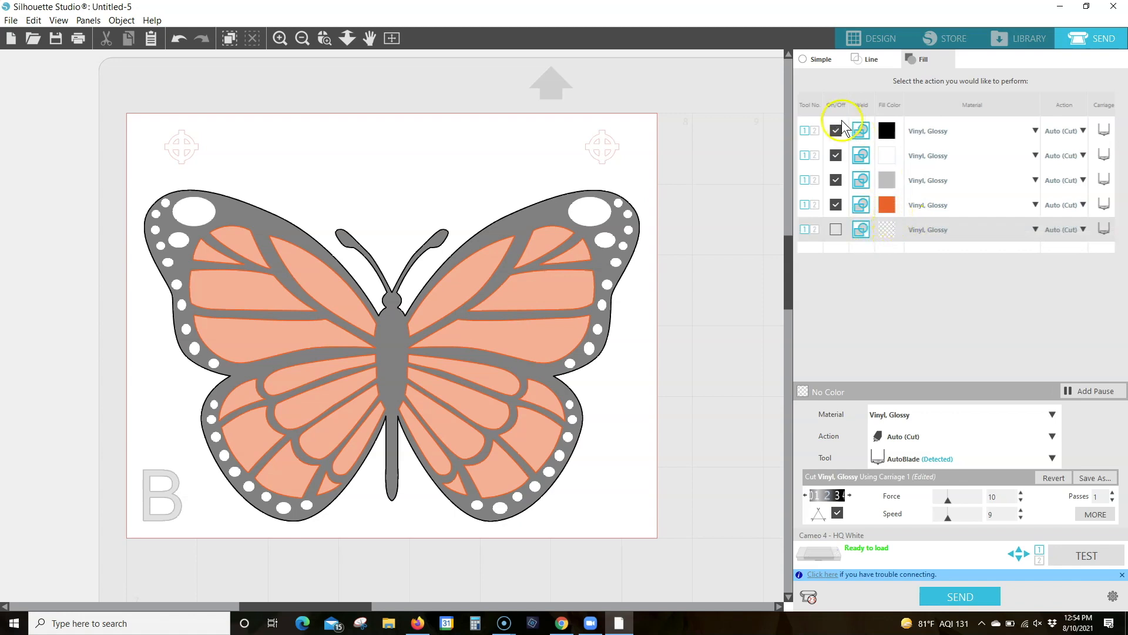
click(838, 230)
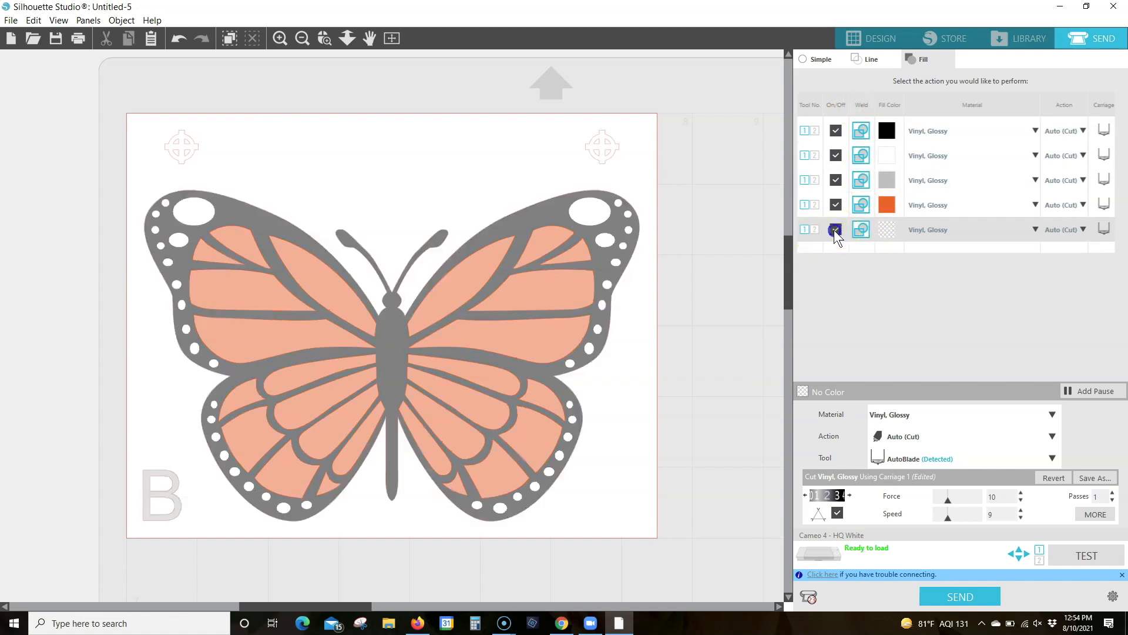
Disable cutting for the black, white, orange and no-colour fills, leaving only the grey fill enabled
click(835, 182)
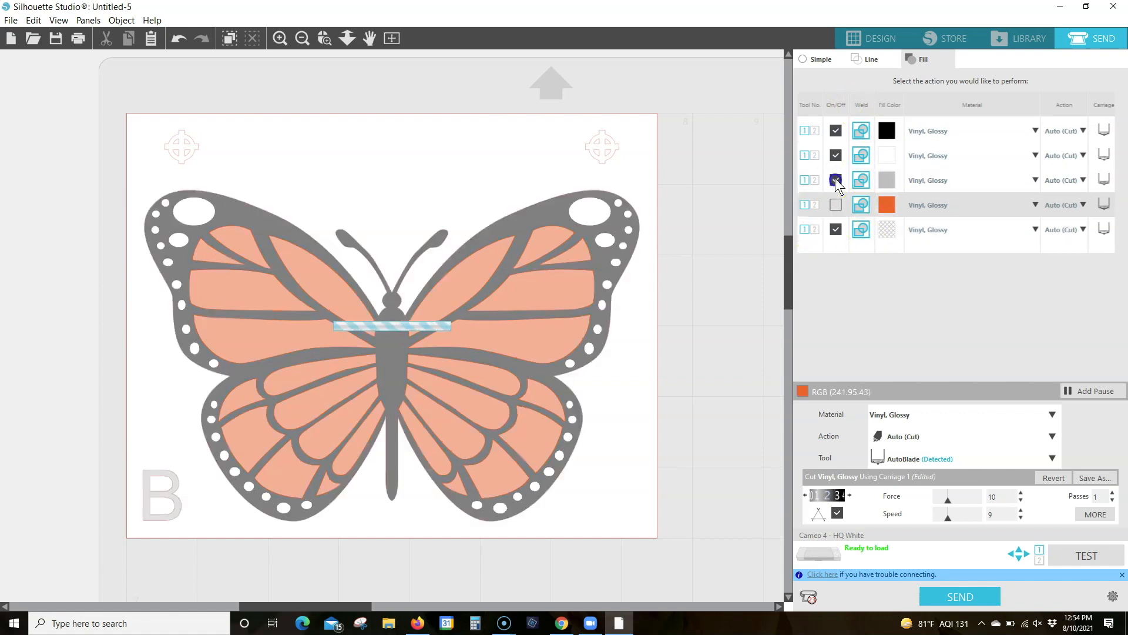
click(835, 130)
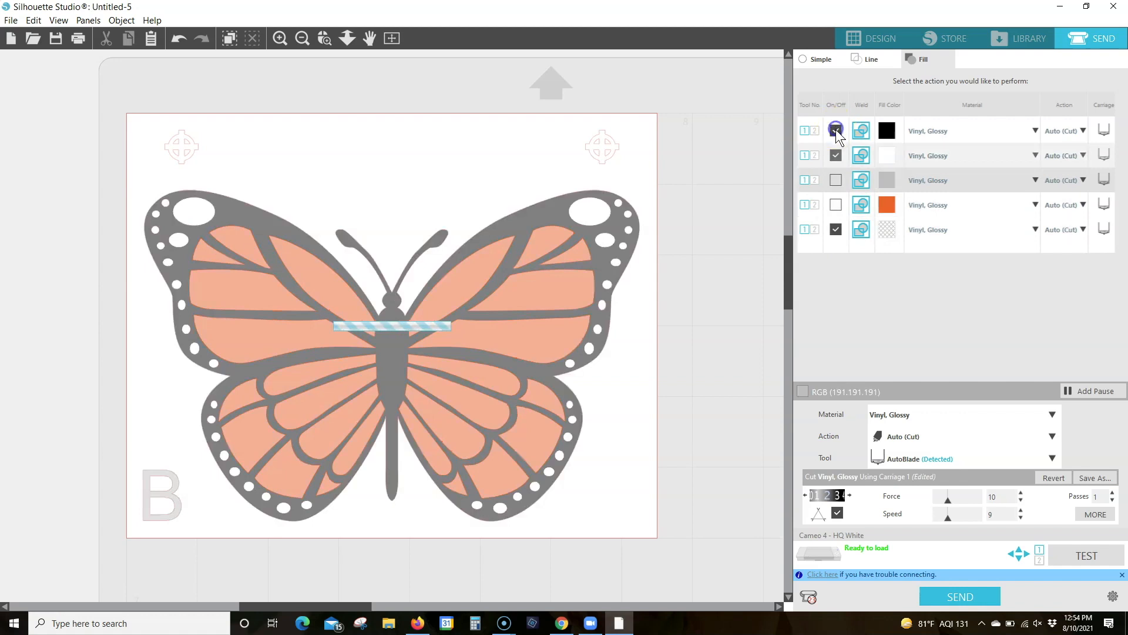
click(836, 229)
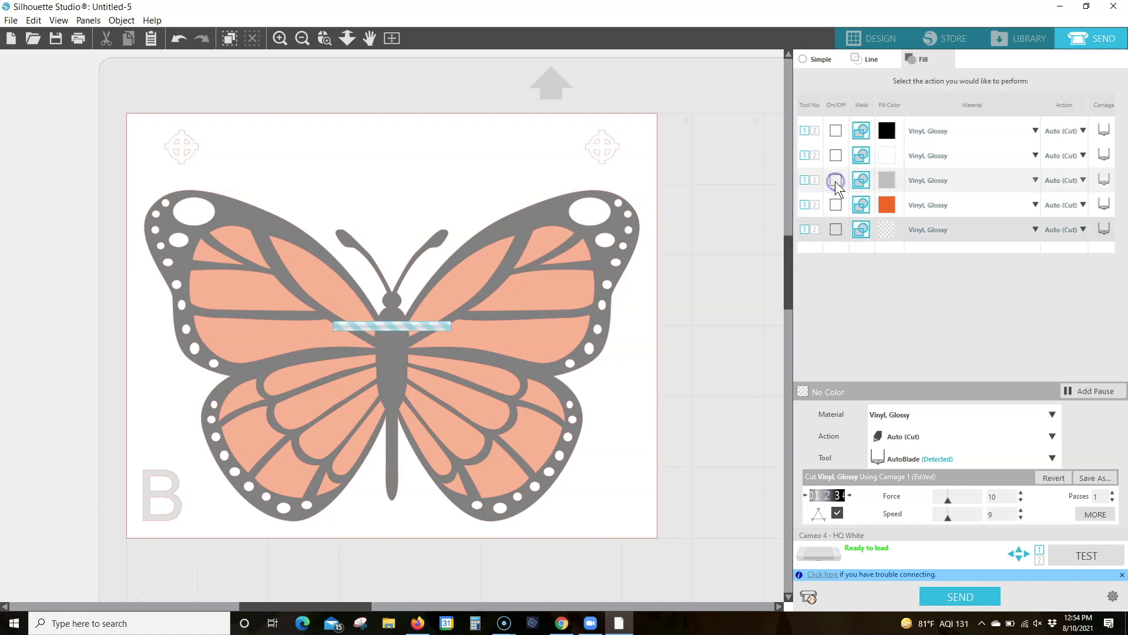
click(835, 180)
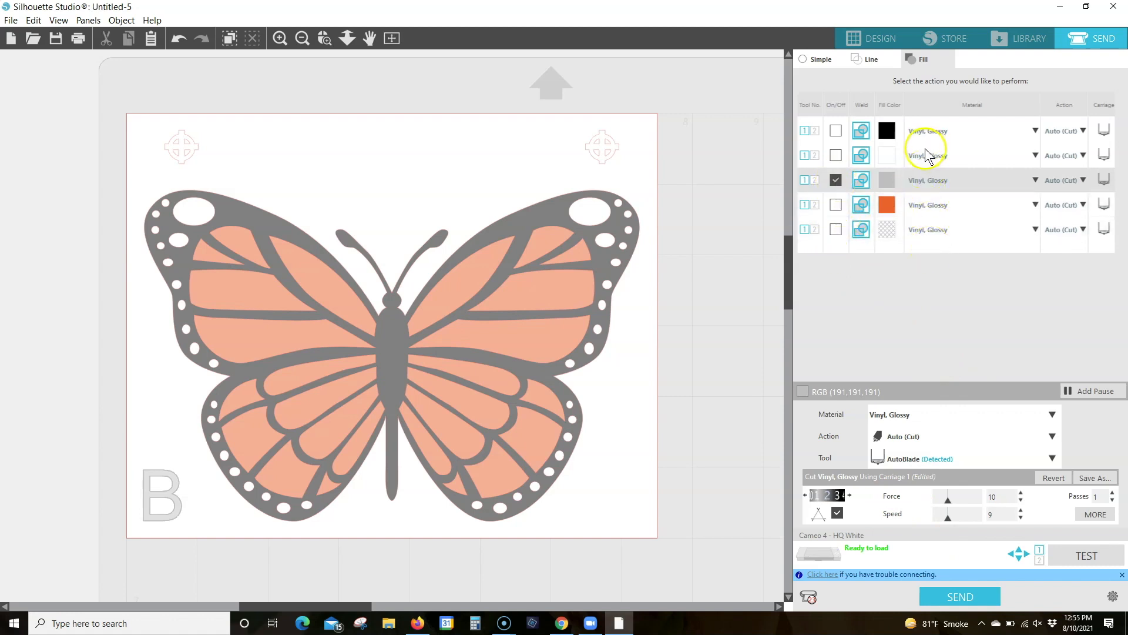
Disable the grey fill and enable only the black butterfly layer together with the no-colour crosshairs for cutting
click(836, 180)
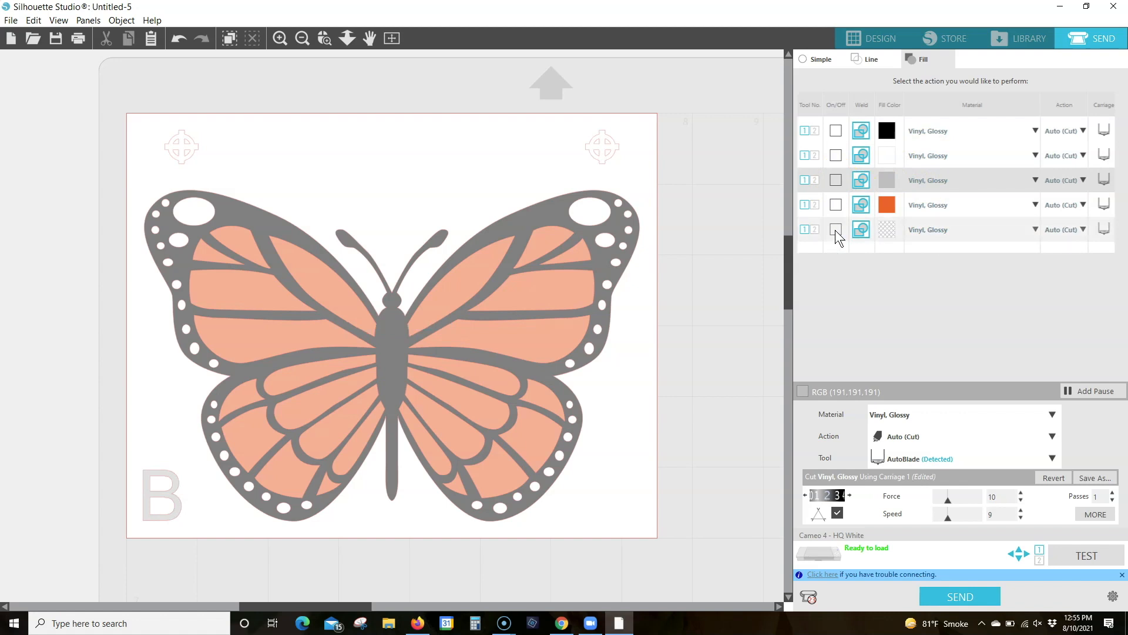
click(836, 229)
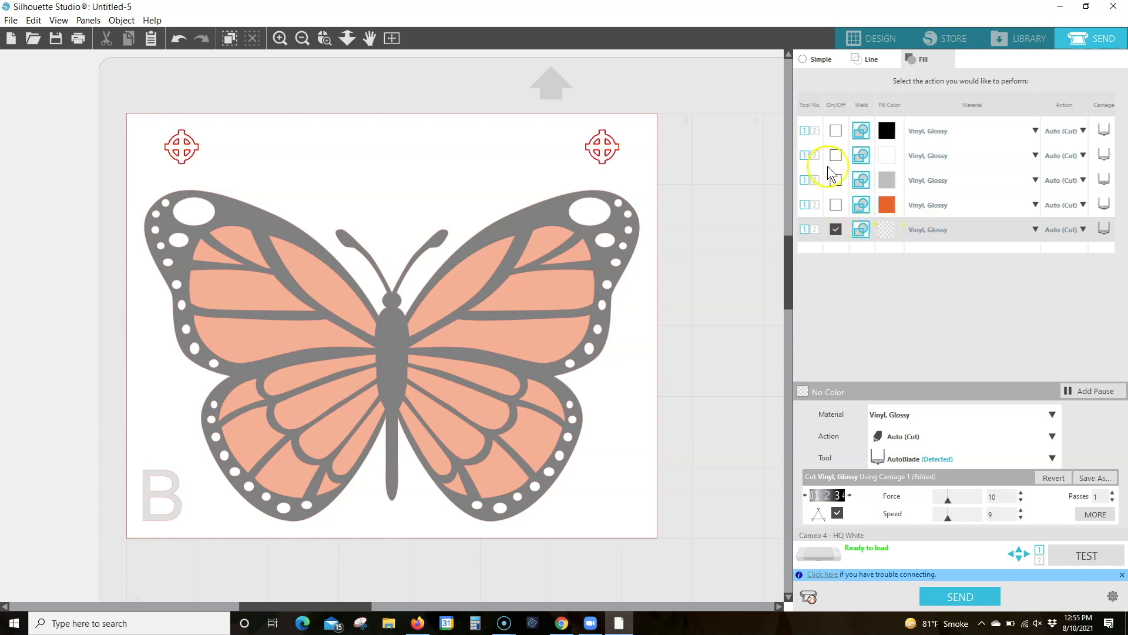
click(835, 130)
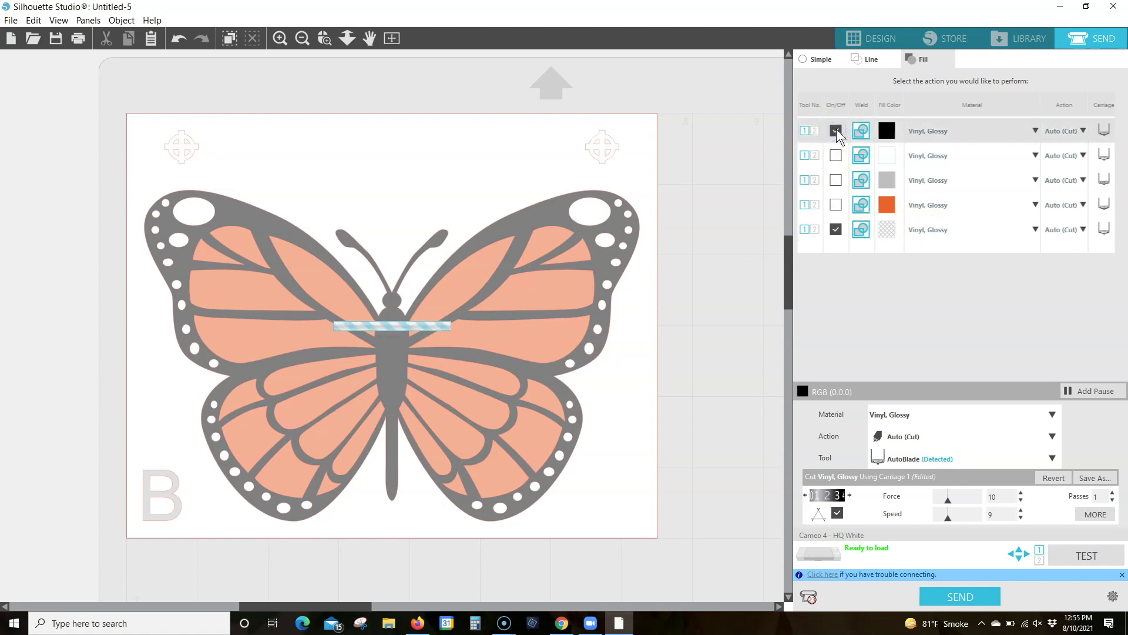
click(837, 230)
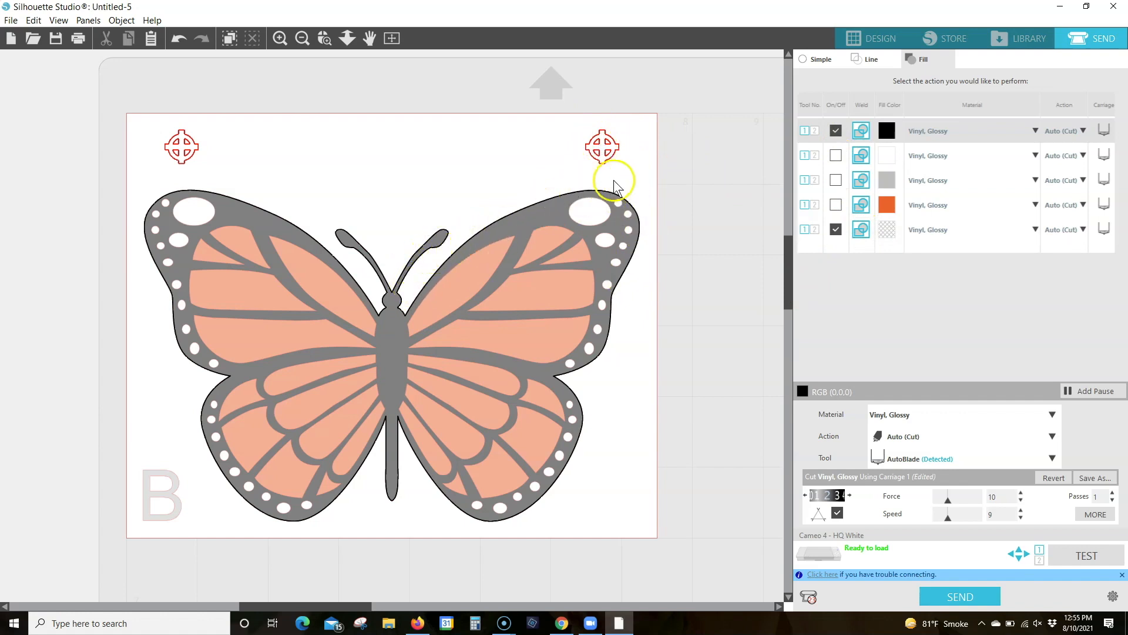
Replace the black fill with white for cutting alongside the crosshairs, and replace the white fill with orange
click(836, 129)
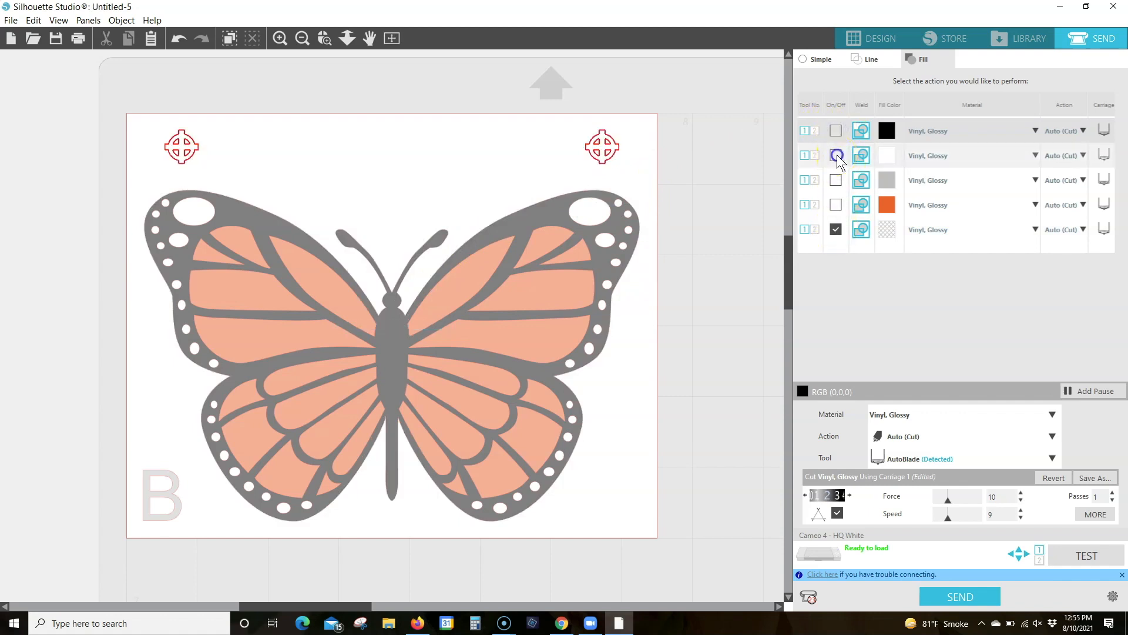
click(835, 154)
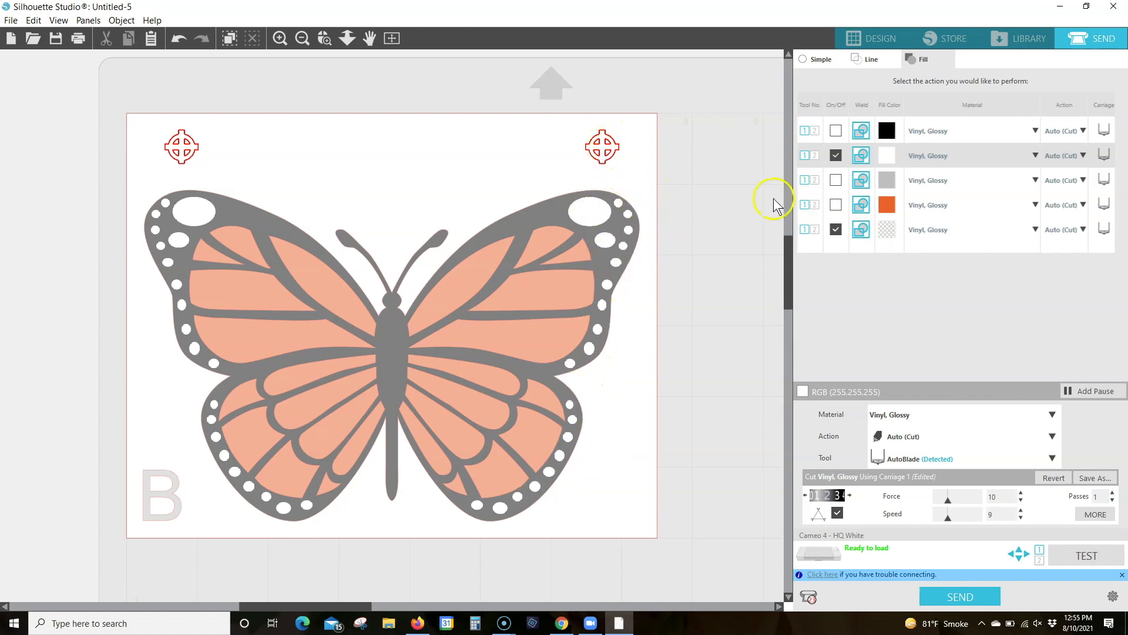
click(836, 155)
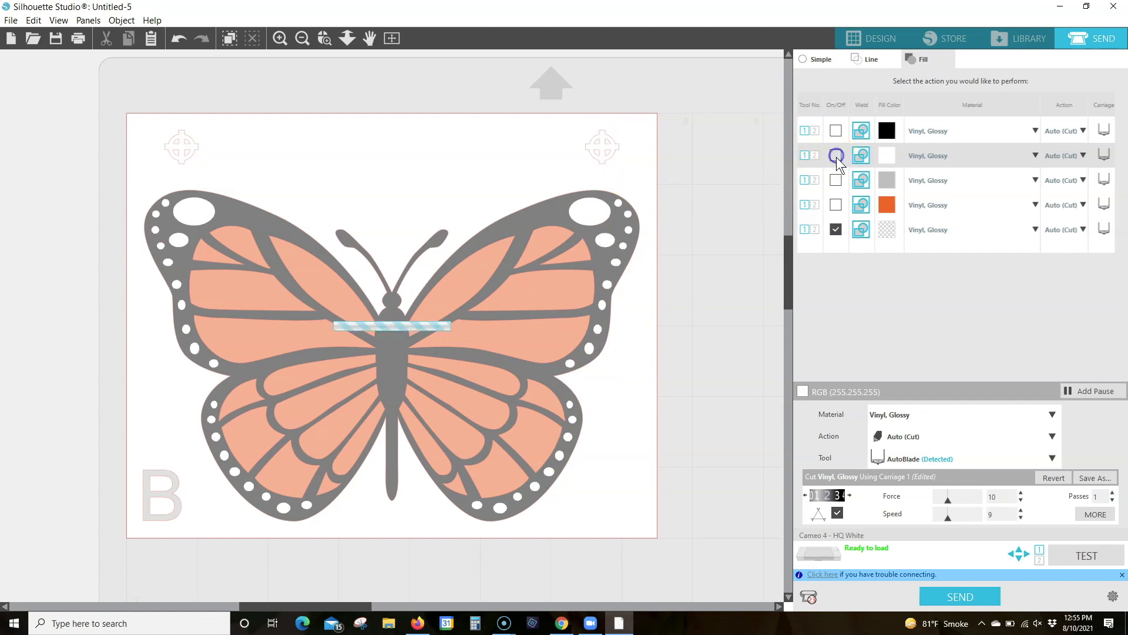
click(835, 205)
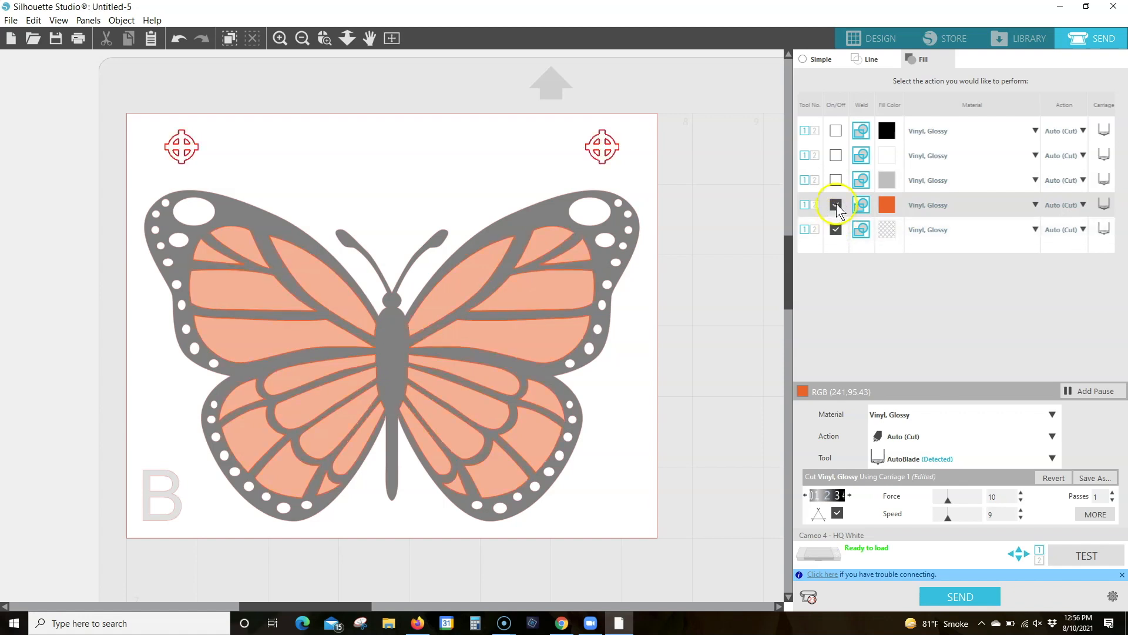
Disable the orange and no-colour fills and enable only the grey fill for cutting
click(836, 215)
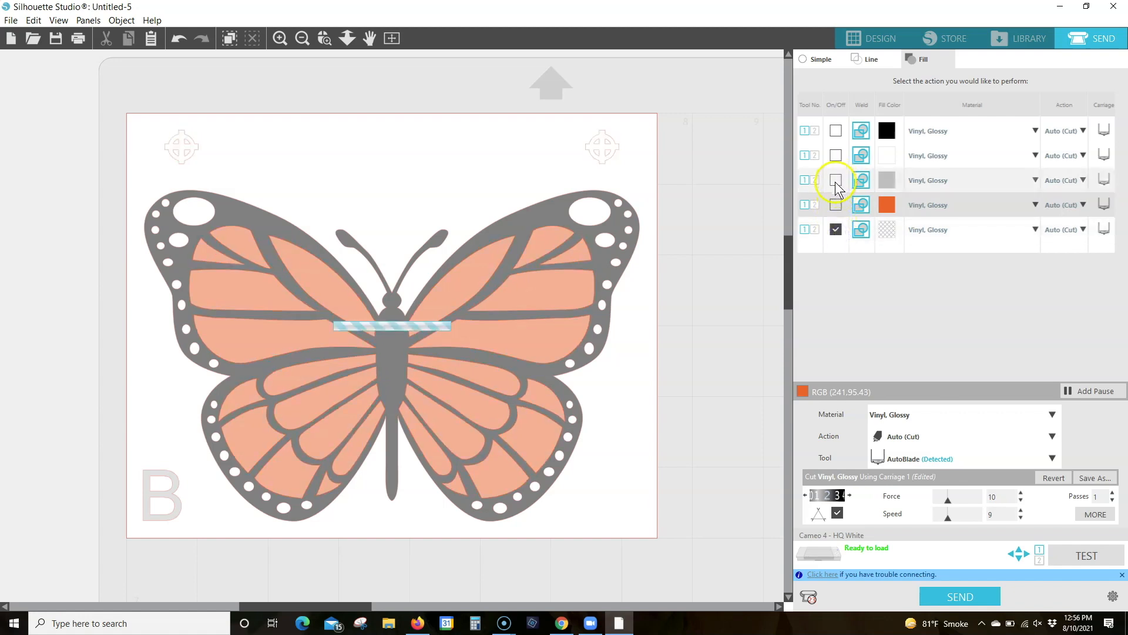
click(835, 229)
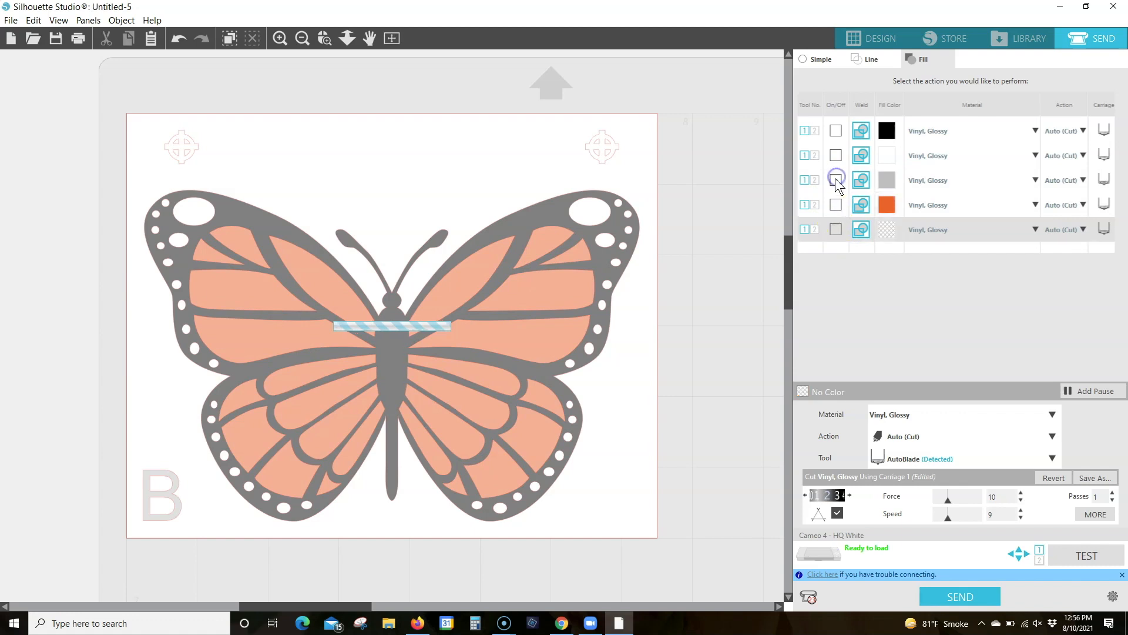
click(835, 179)
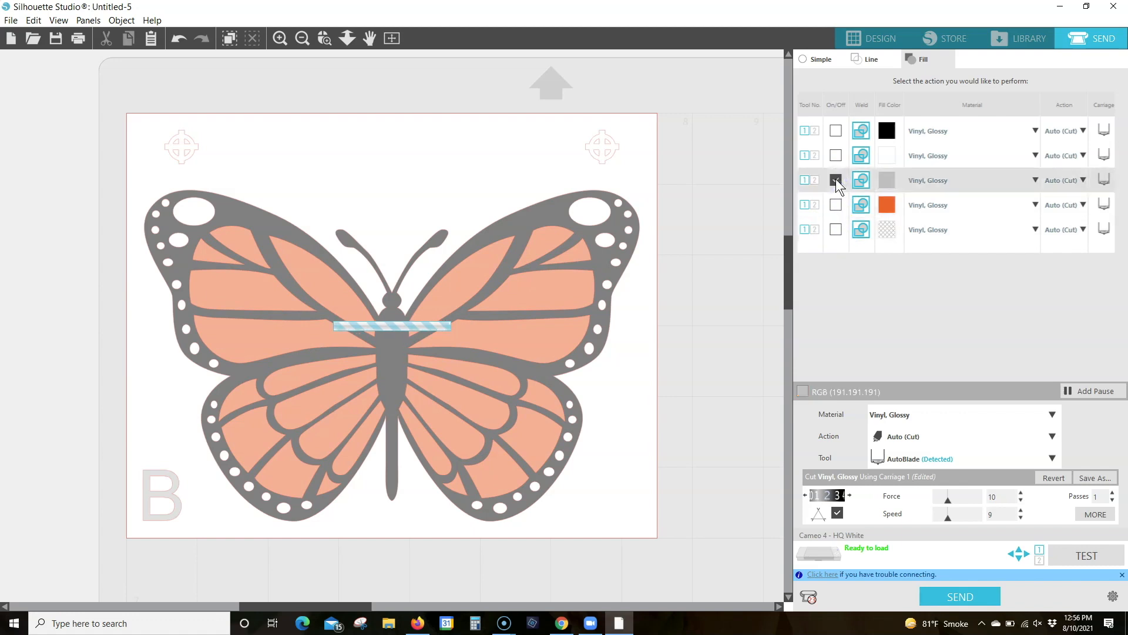